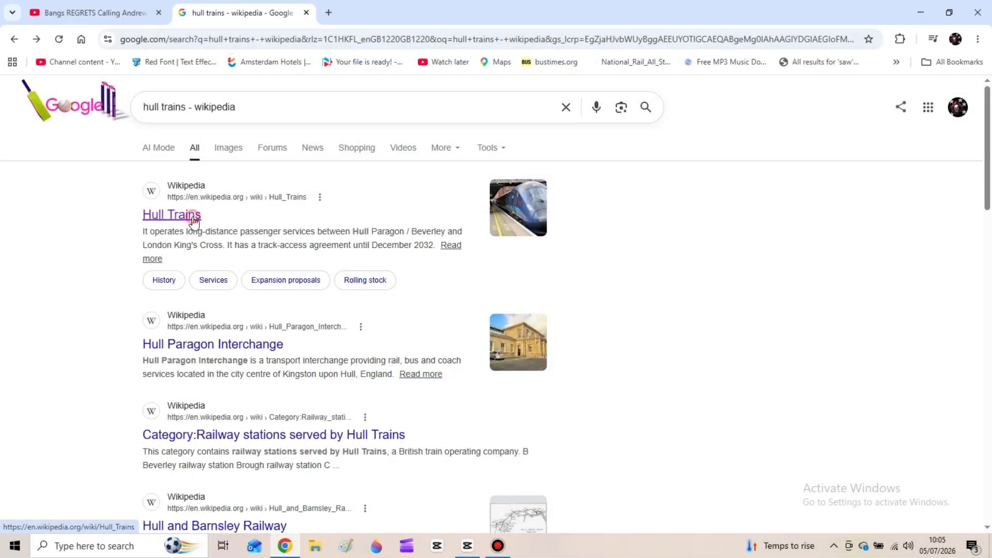
Step: Open the Hull Trains Wikipedia article and go to the current fleet table under Rolling stock
click(195, 220)
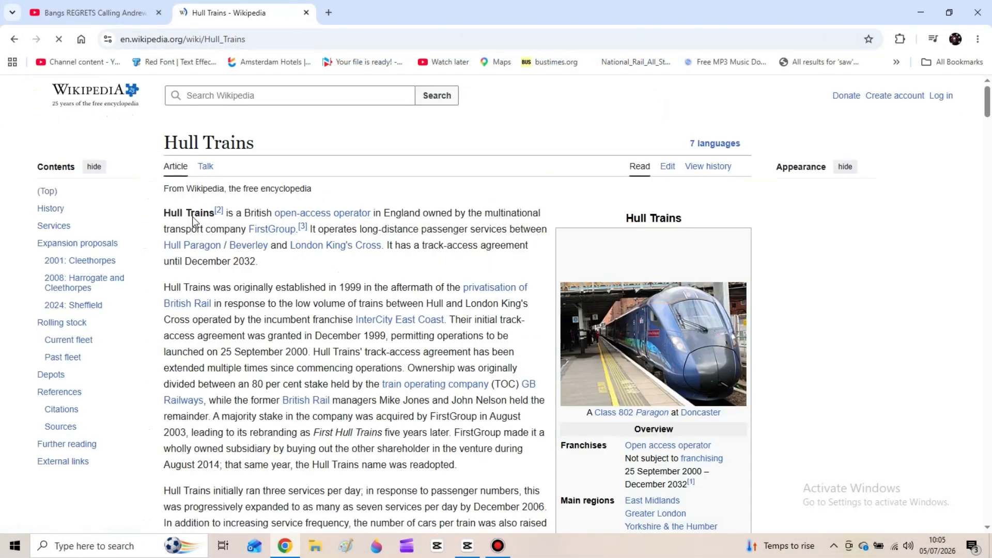
scroll(454, 323, down, 12)
scroll(374, 294, down, 18)
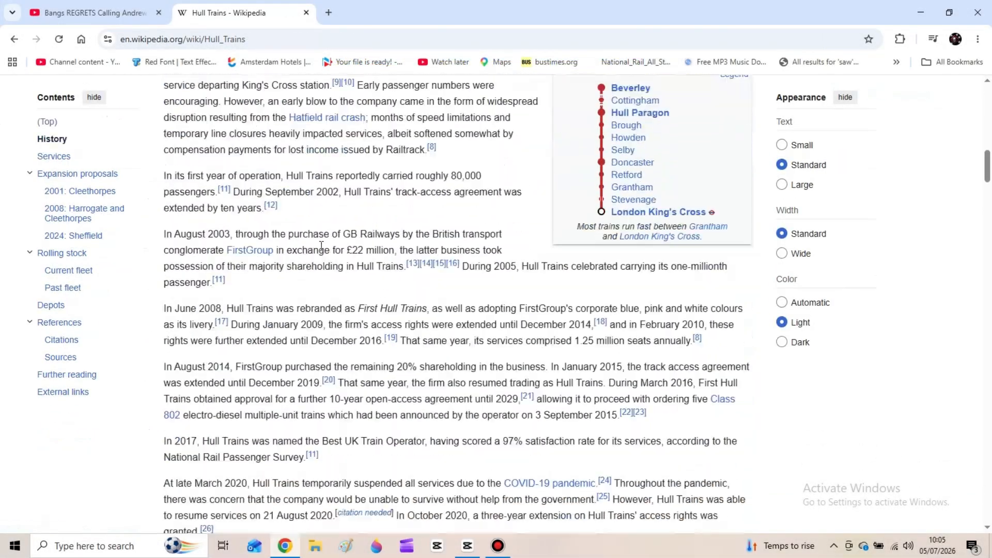
scroll(323, 270, down, 10)
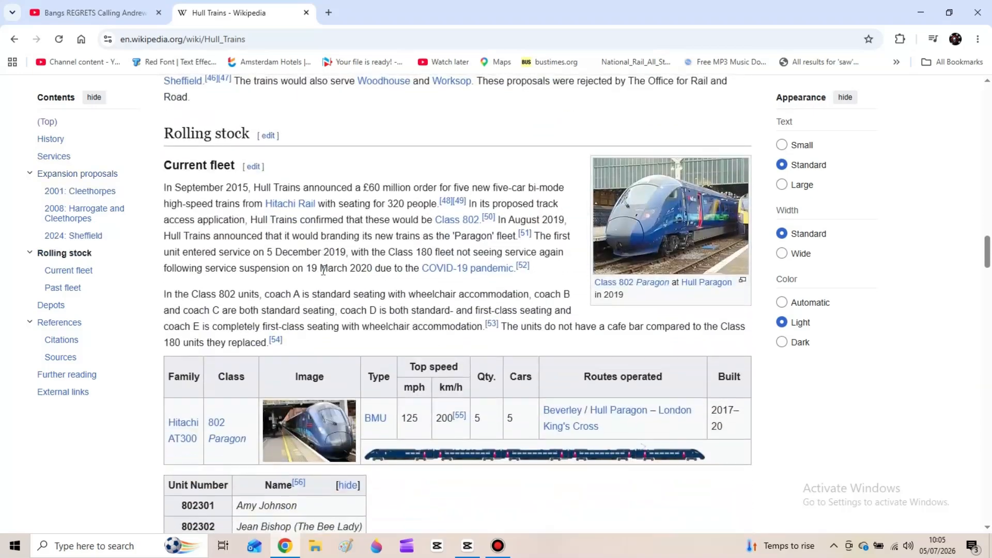
Step: Open the Hull Trains Class 802/3 side-view diagram at full size and copy the image
click(320, 269)
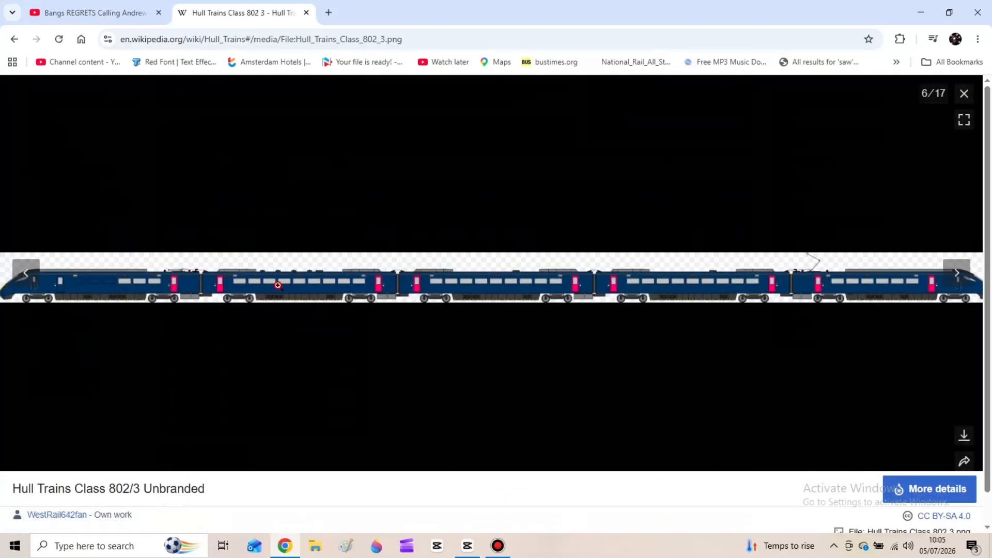
click(320, 284)
click(284, 310)
right_click(280, 301)
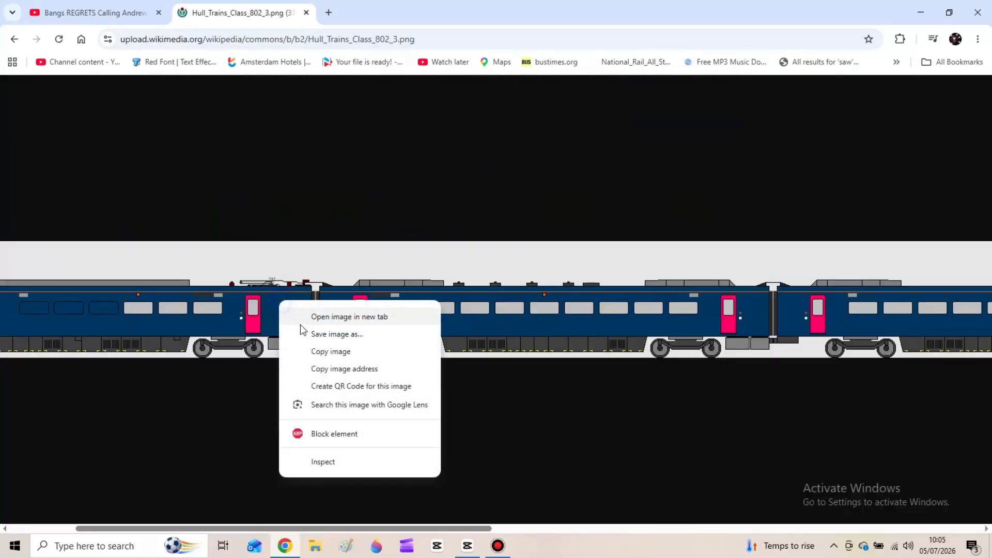
click(318, 351)
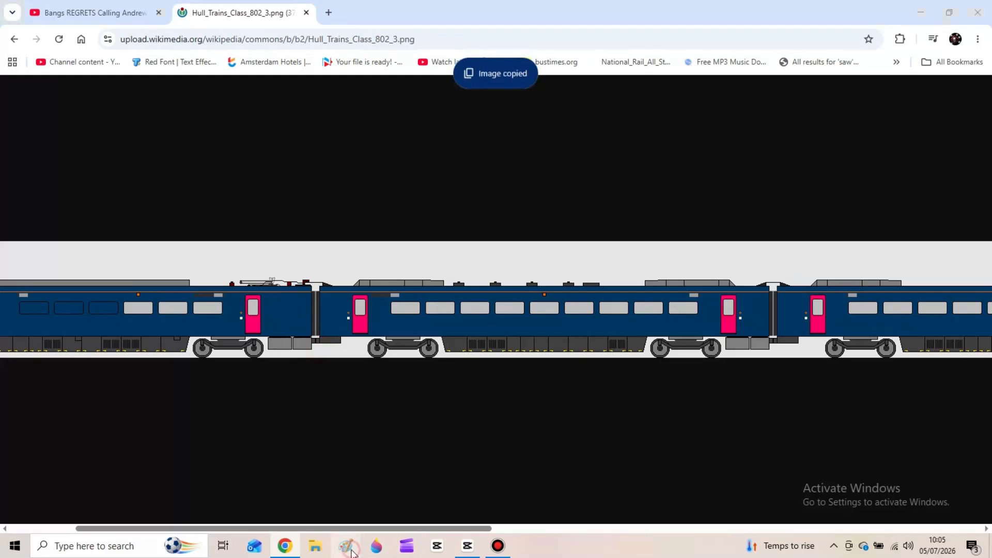
Step: Switch to Paint, paste the Hull Trains diagram and flip it horizontally
click(351, 550)
click(22, 40)
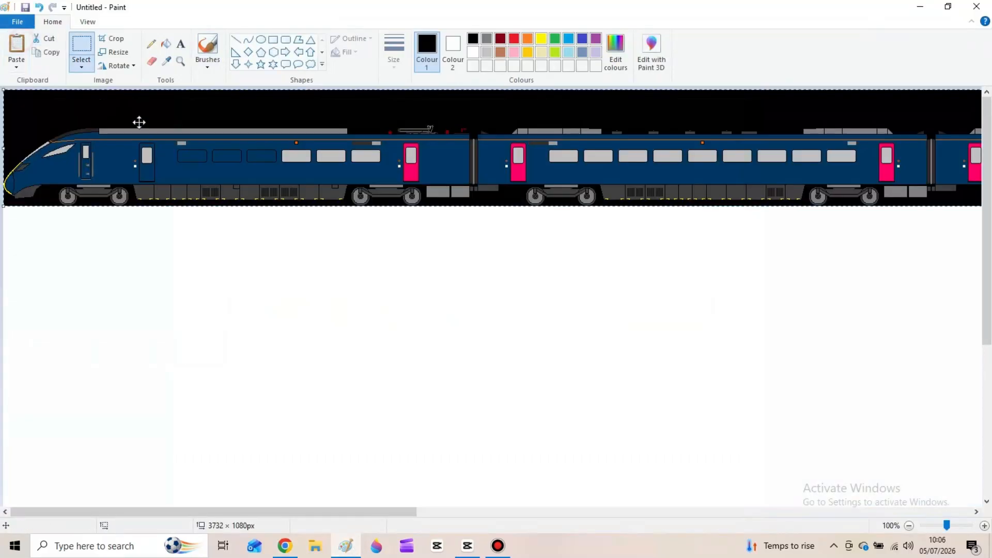
right_click(195, 153)
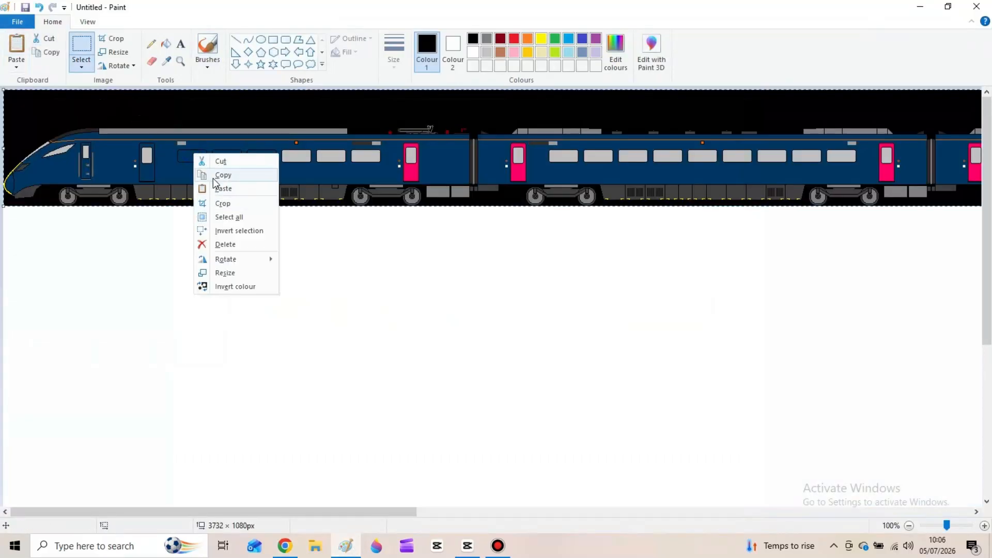
click(129, 66)
click(140, 135)
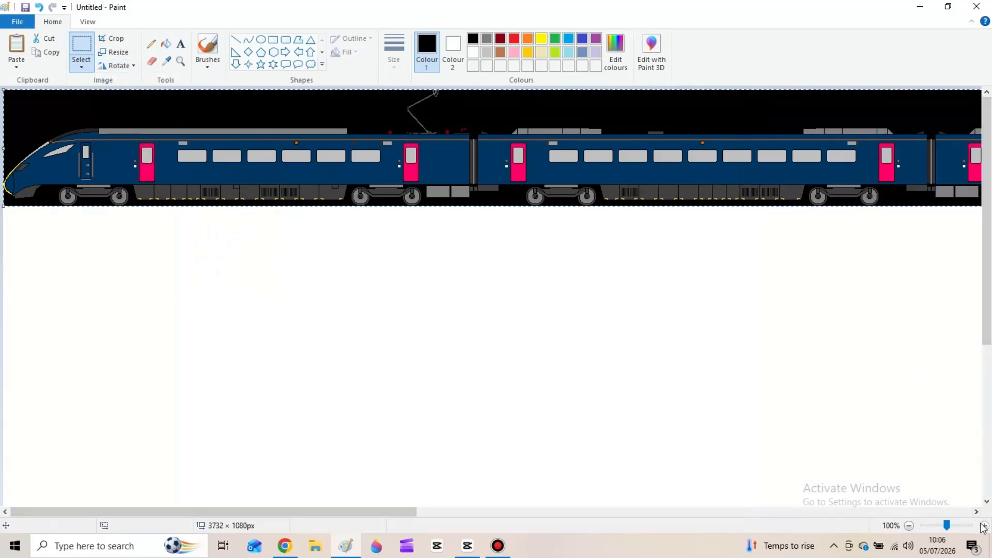
click(984, 526)
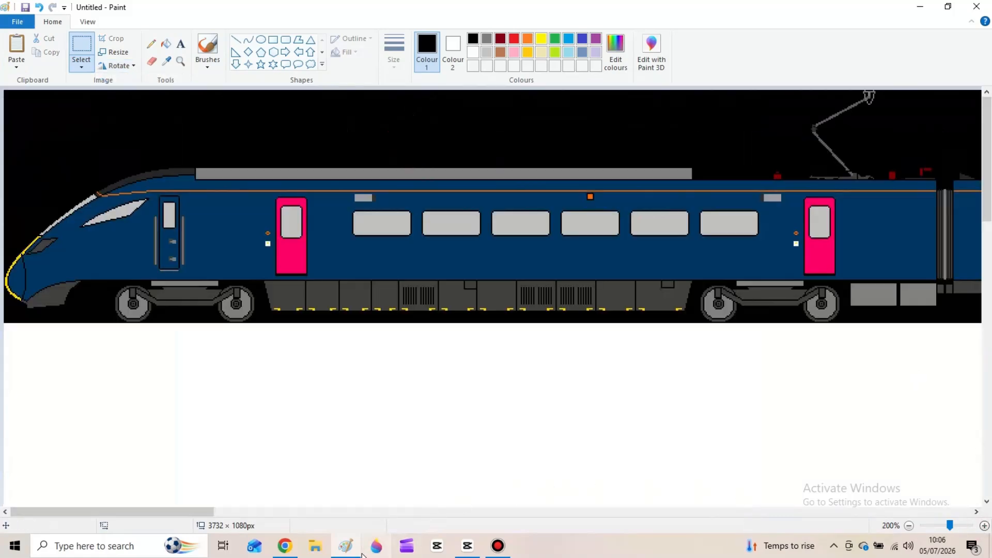
Step: Return to the Hull Trains article in Chrome and open Greater Anglia from its list of train operating companies in the United Kingdom
click(285, 546)
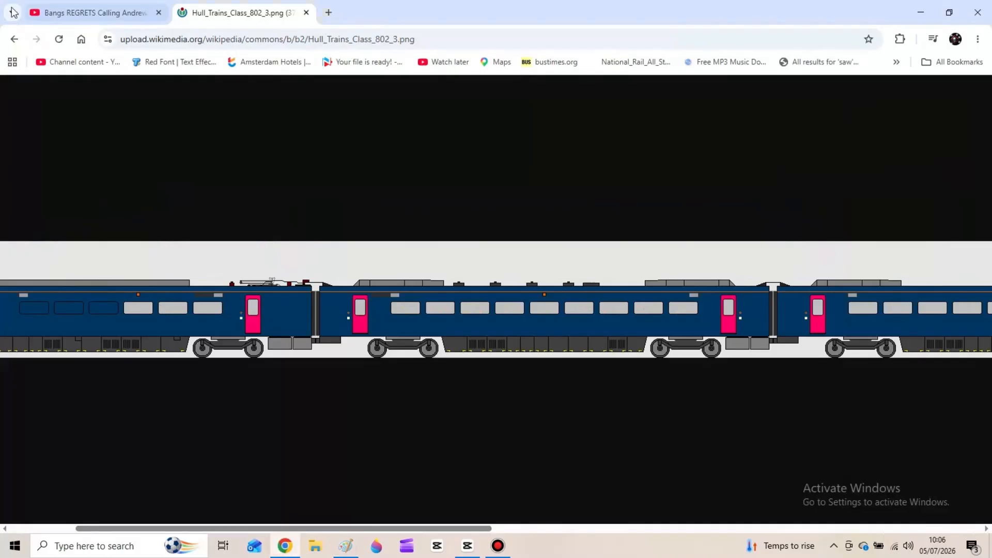
click(14, 38)
click(965, 100)
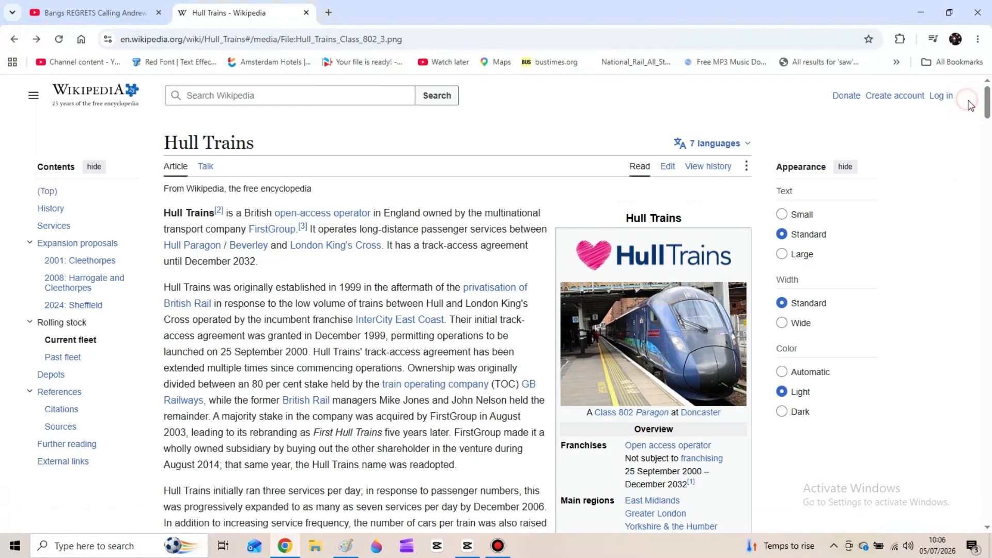
drag(987, 270, 987, 365)
scroll(988, 368, down, 20)
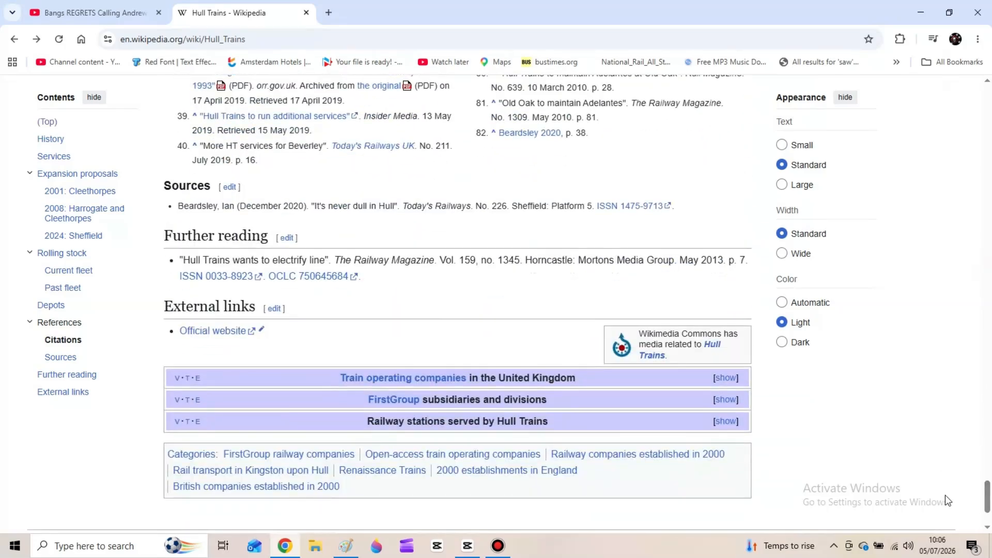
click(727, 378)
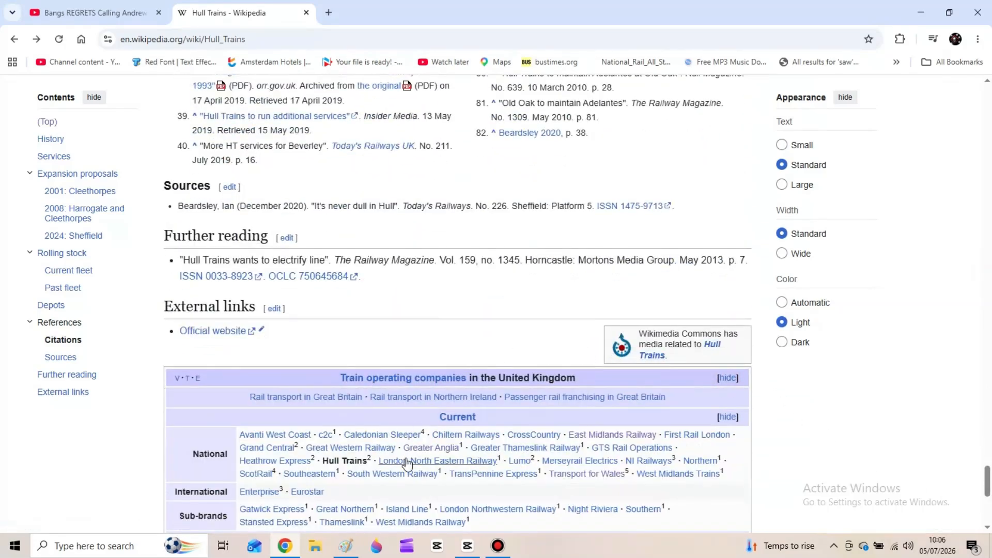
mouse_move(511, 447)
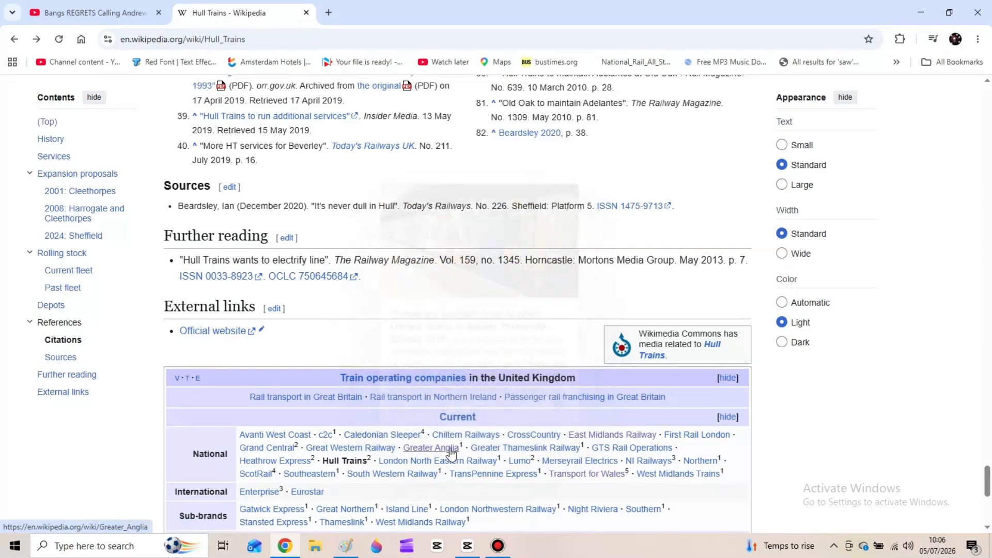
click(439, 448)
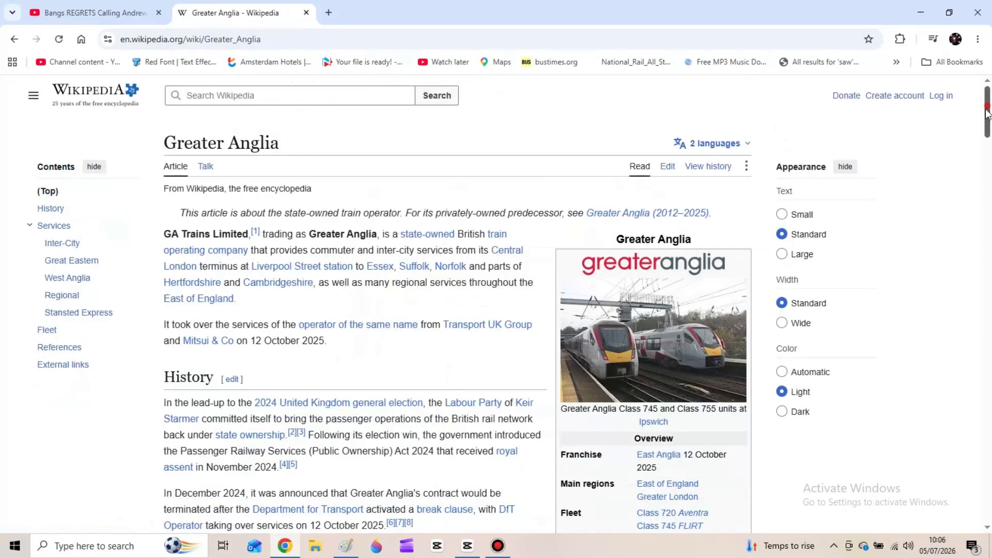
Step: Open the c2c article from the Greater Anglia article's list of train operating companies and go to its fleet table
drag(988, 98, 966, 509)
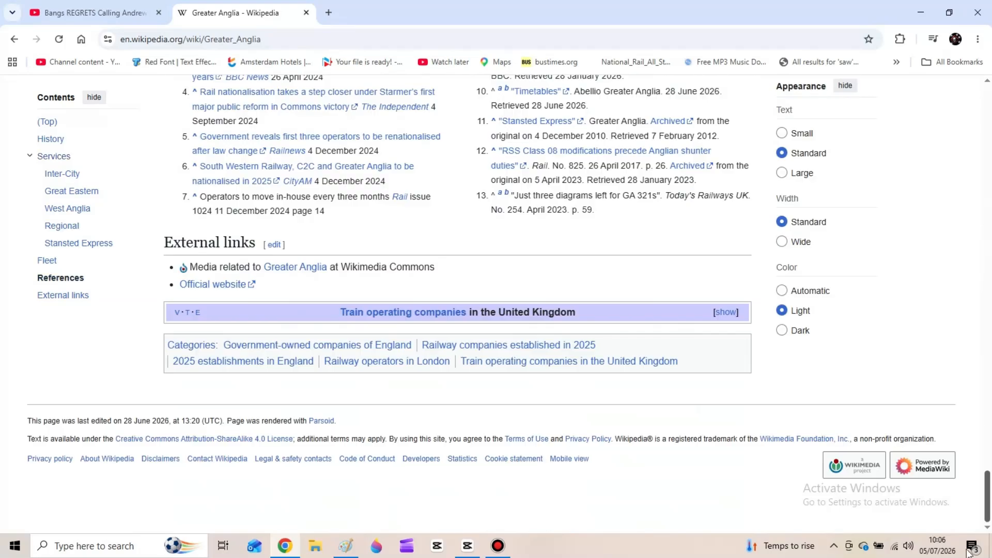
click(726, 312)
click(327, 370)
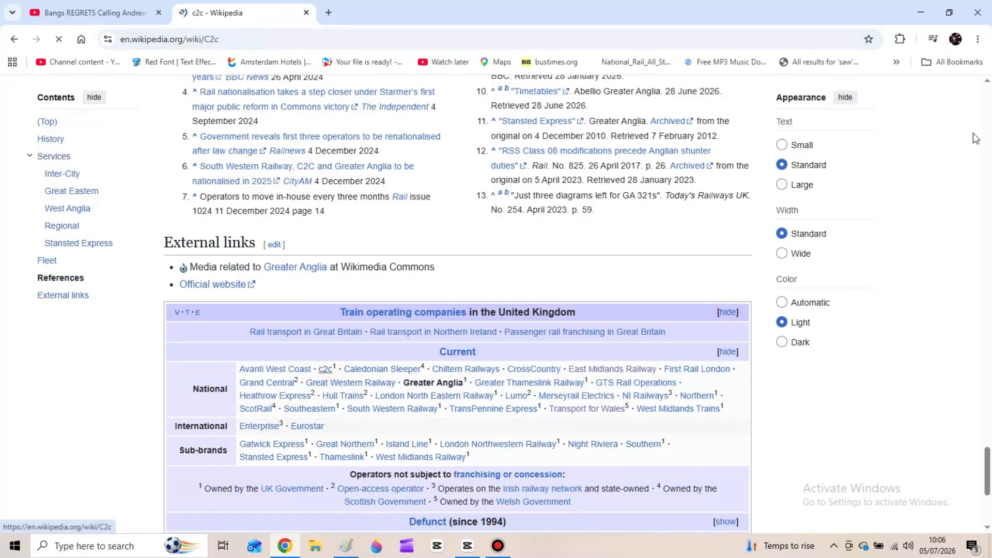
drag(987, 130, 986, 372)
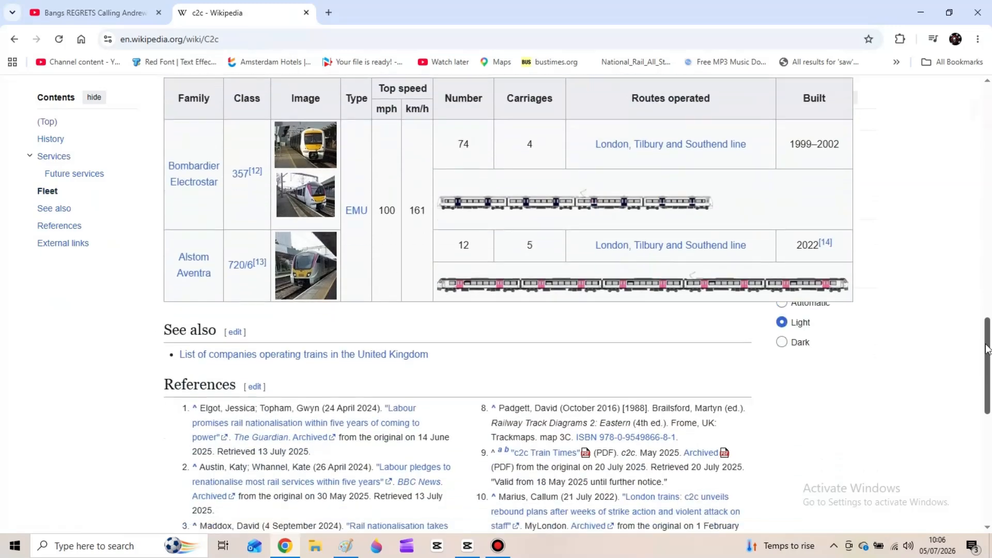
Step: Open the c2c Class 720/6 new livery diagram at full size and copy the image
click(523, 290)
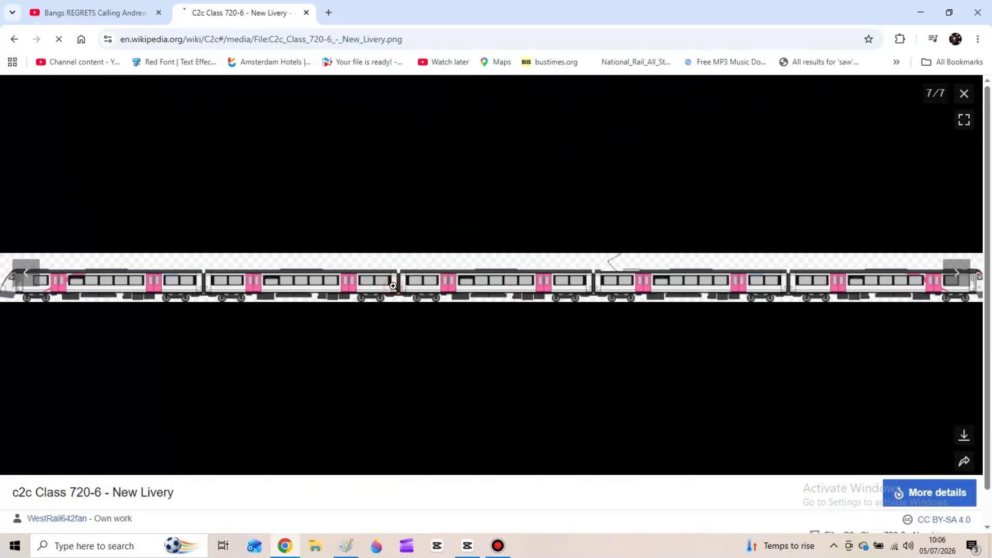
click(389, 297)
click(380, 301)
right_click(379, 301)
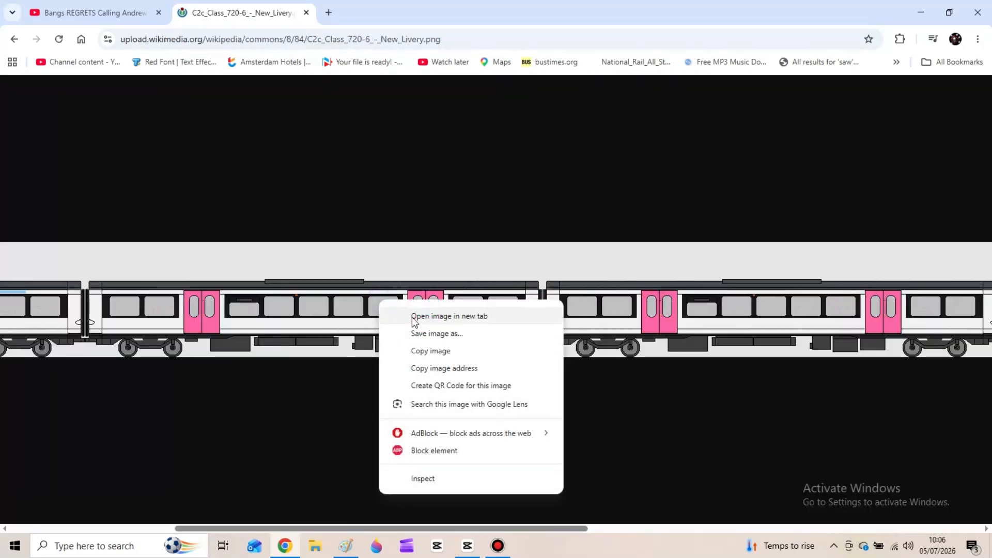
click(424, 356)
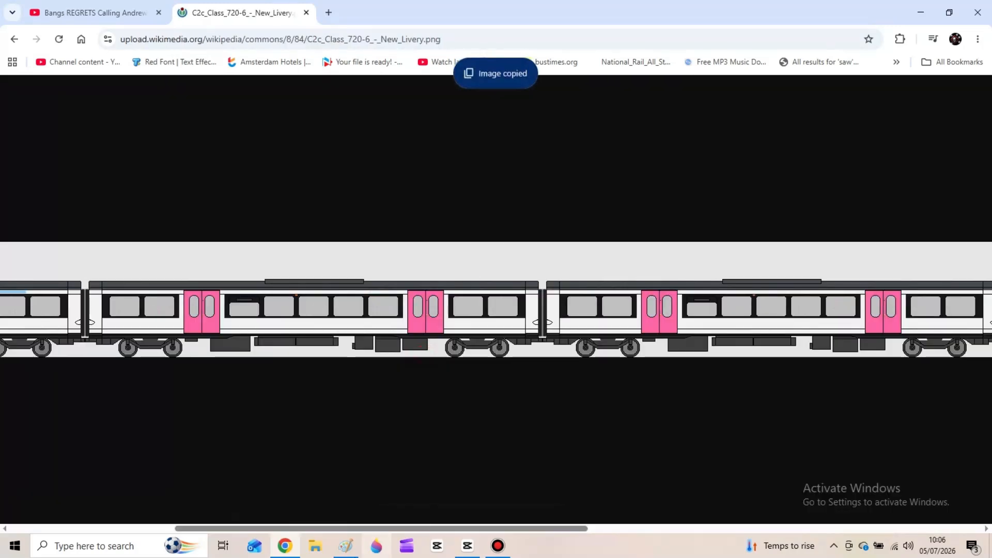
Step: Switch to Paint, paste the c2c train diagram and place it directly below the Hull Trains diagram
click(346, 546)
click(16, 47)
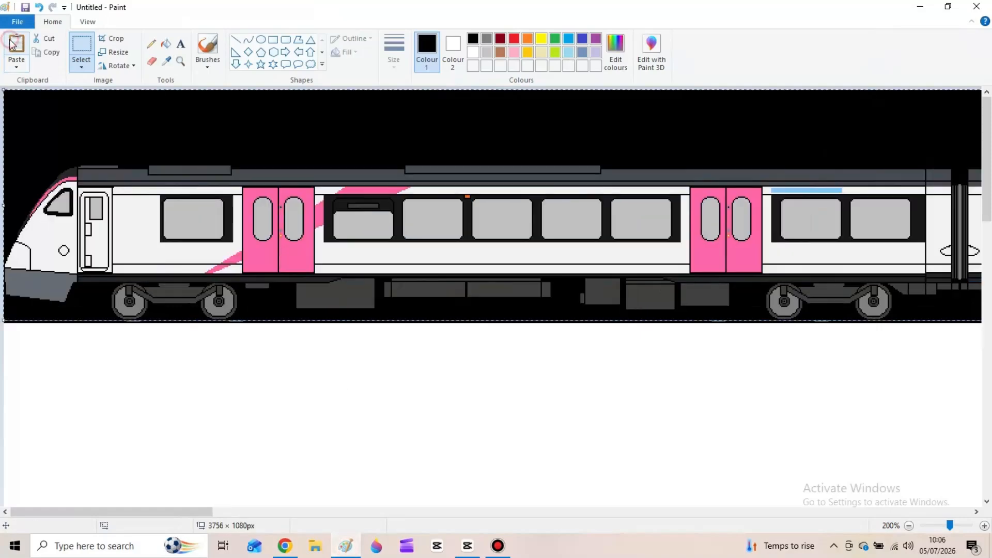
drag(198, 173, 201, 411)
mouse_move(987, 148)
mouse_down()
mouse_move(990, 191)
mouse_move(991, 155)
mouse_up()
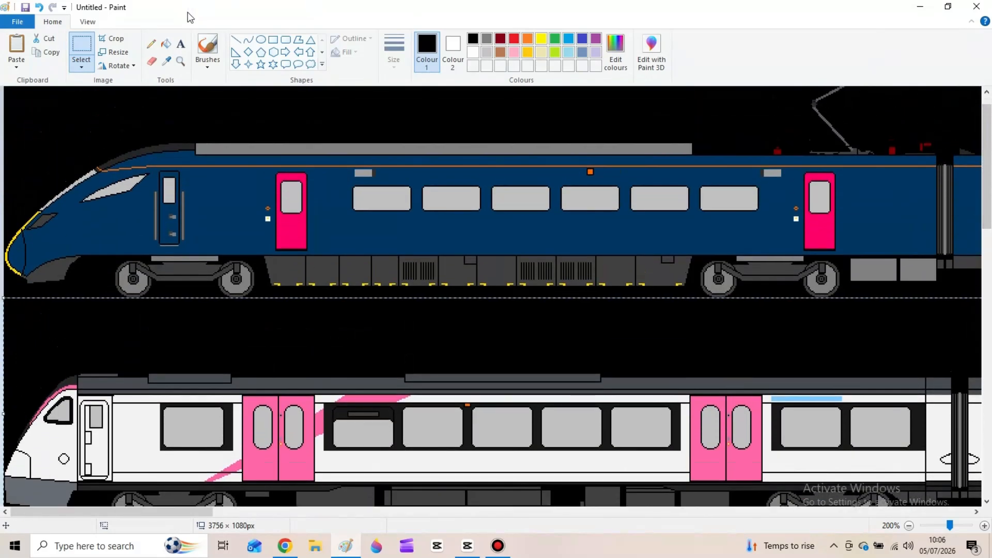
Step: Fill the blue body side, cab door, nose and upper roof band of the Hull Trains leading car with red
click(171, 47)
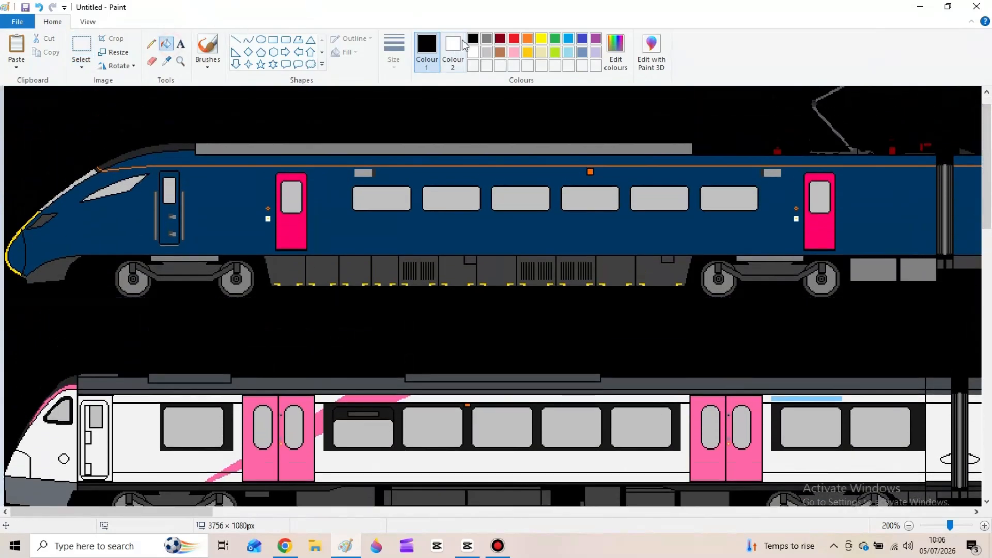
click(514, 39)
click(337, 233)
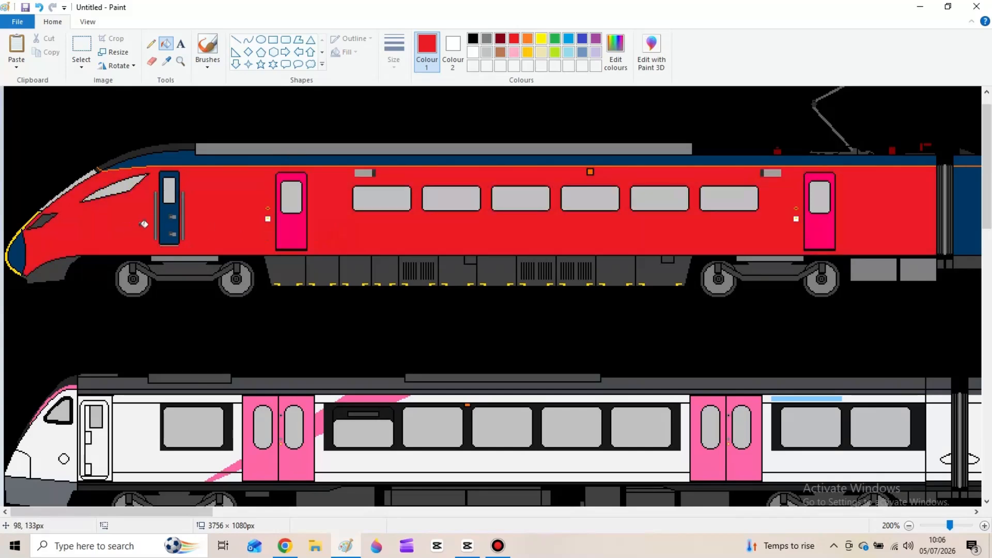
click(167, 221)
click(14, 248)
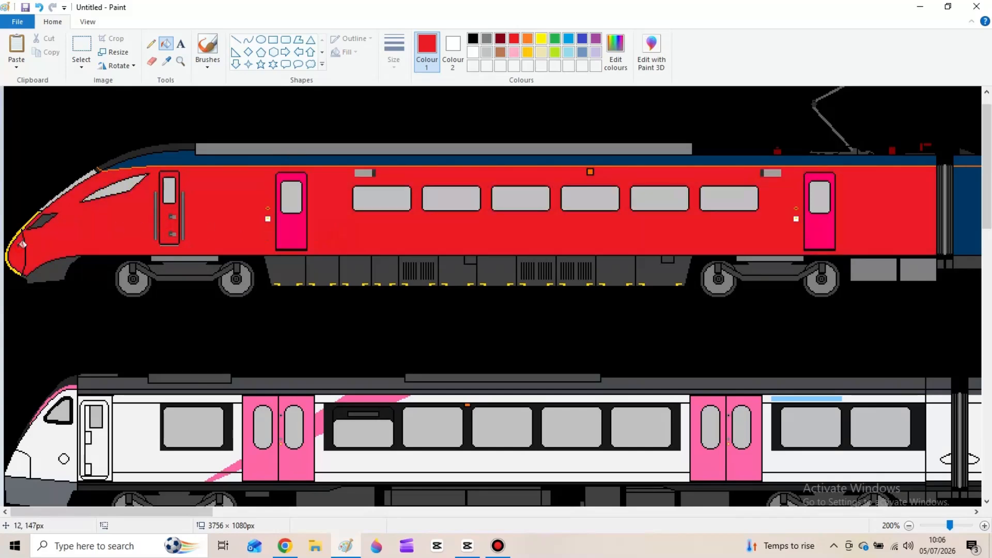
click(162, 157)
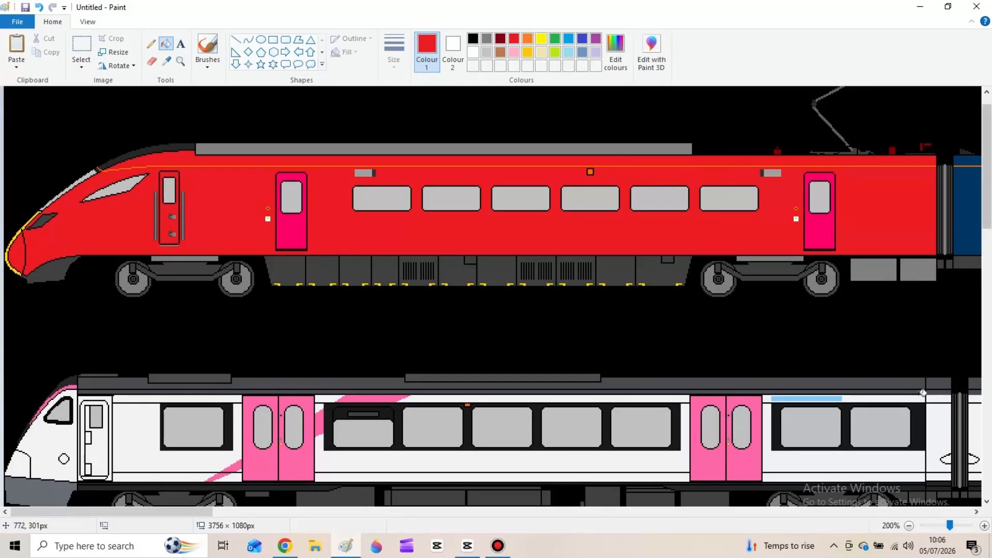
Step: Open the custom colour editor and pick a fully saturated red from the spectrum
click(615, 51)
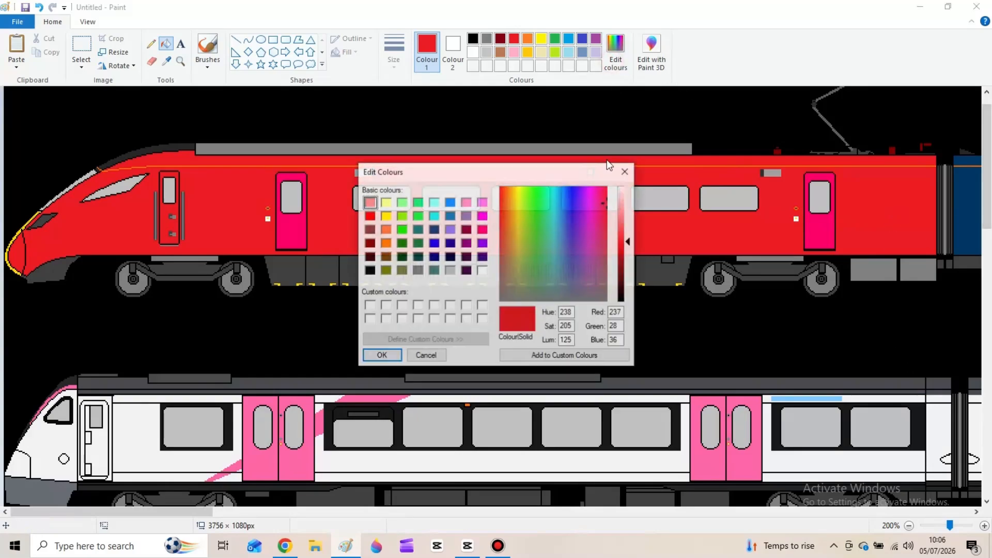
click(607, 189)
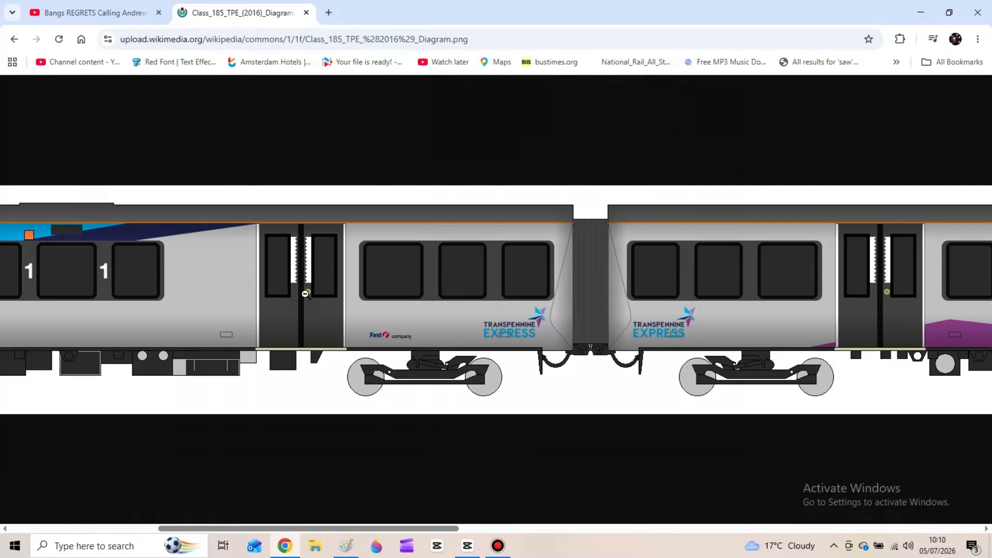
Step: Copy the TransPennine Express Class 185 diagram from Chrome and paste it into the Paint drawing below the two existing trains
right_click(306, 293)
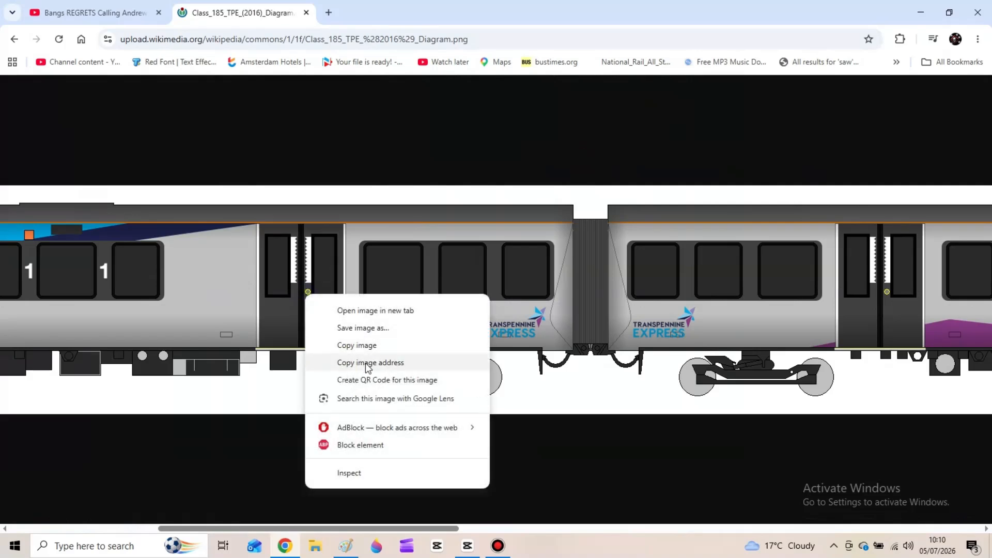
click(367, 346)
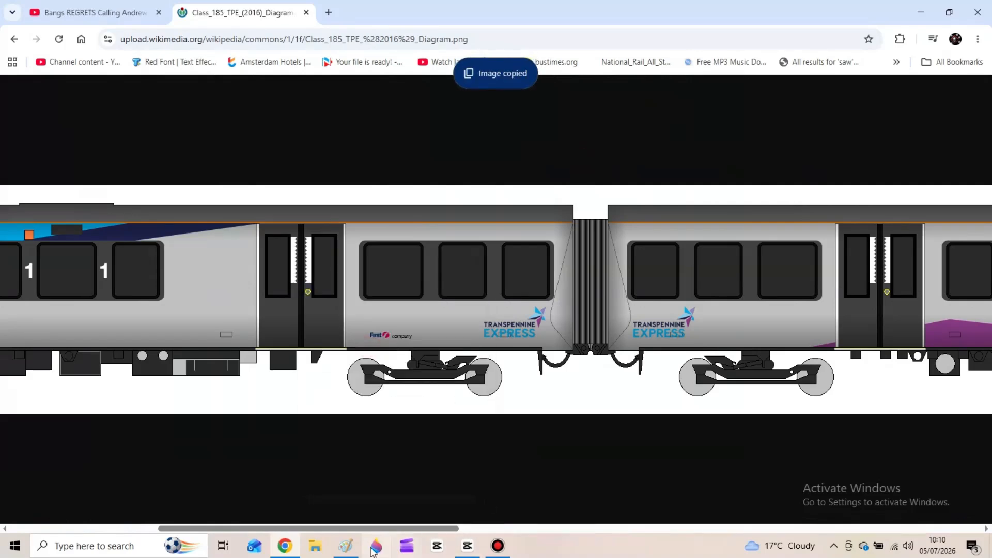
click(352, 551)
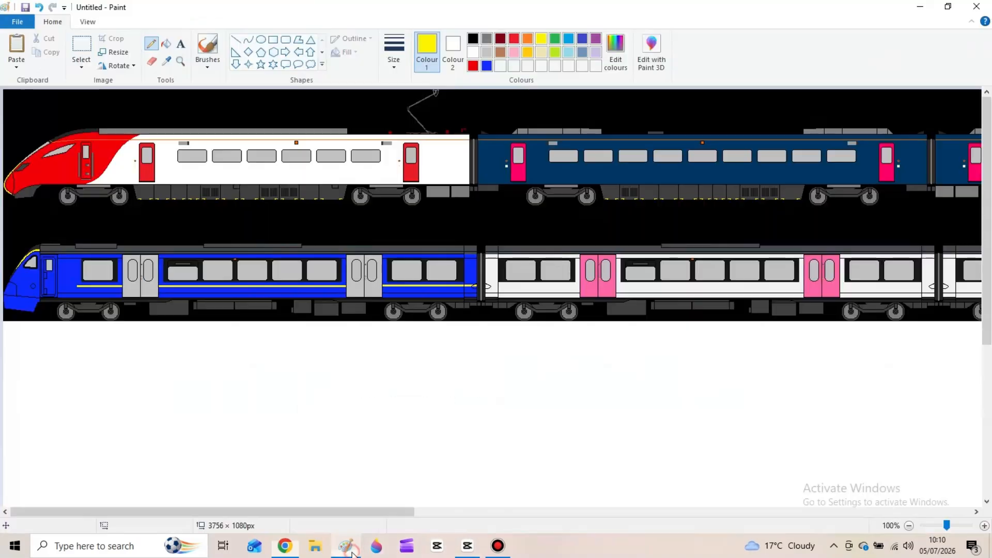
click(909, 525)
click(16, 45)
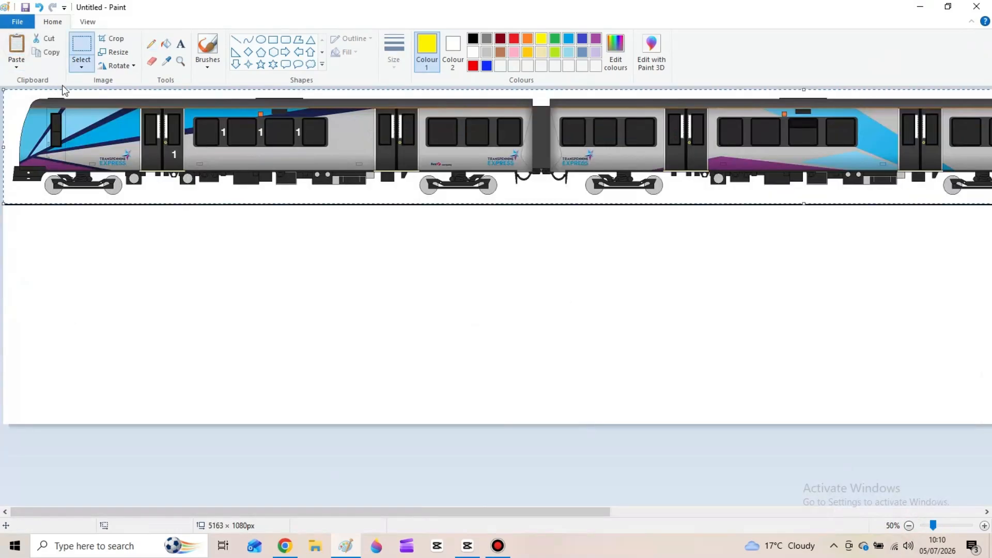
drag(106, 126, 112, 258)
click(984, 526)
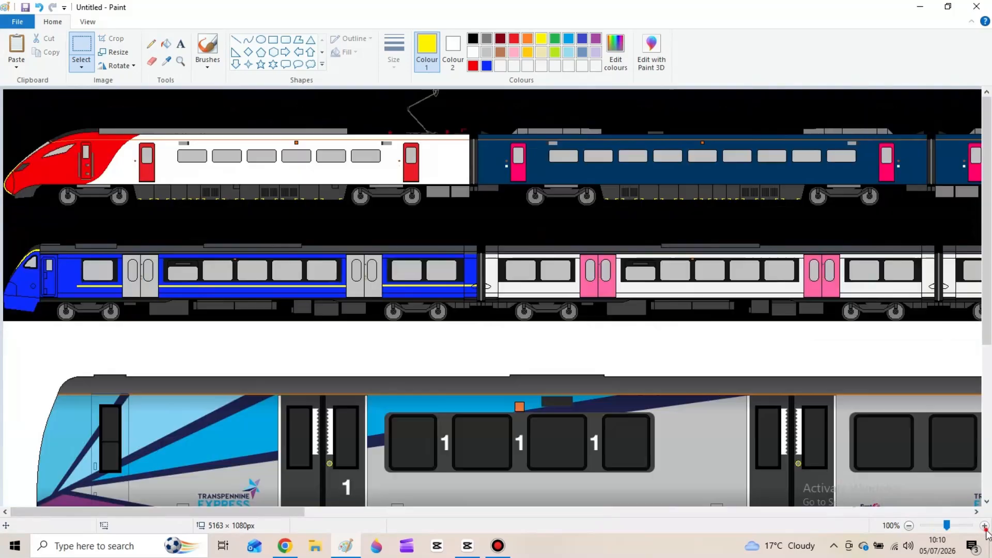
Step: Fill the navy diagonal stripe and the bright blue panel ahead of the first doors on the TransPennine Express train with yellow
click(984, 525)
scroll(640, 295, down, 6)
scroll(592, 308, down, 2)
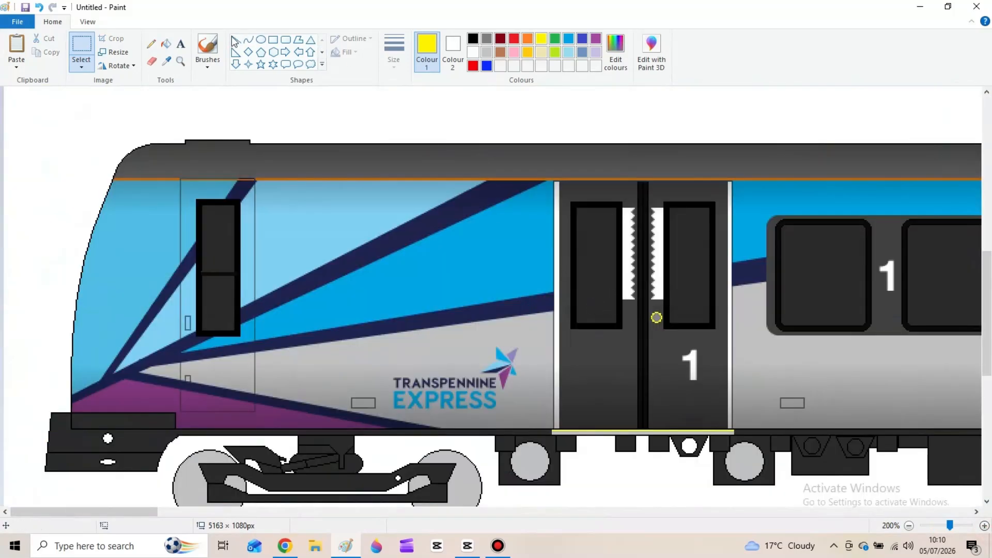
click(166, 44)
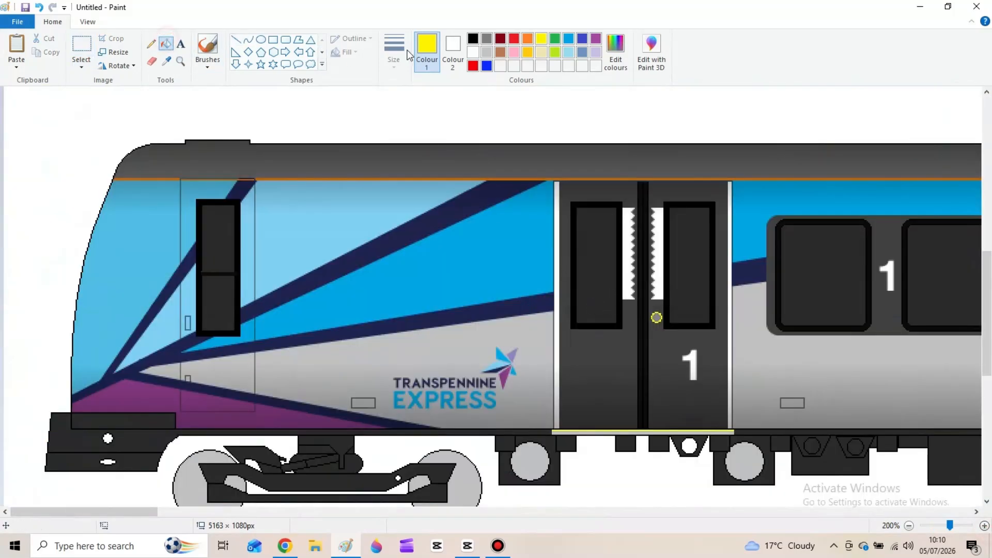
click(505, 306)
click(490, 275)
click(529, 206)
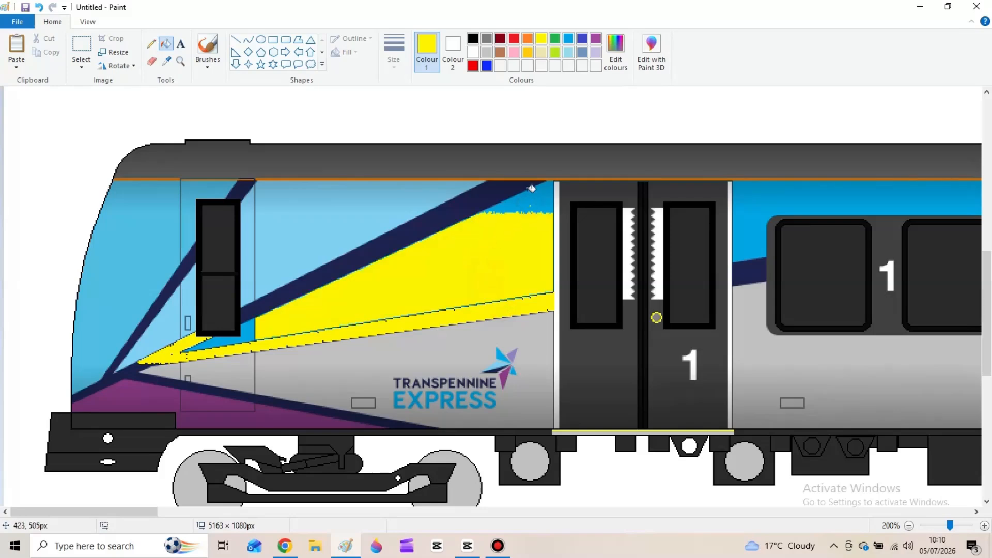
Step: Fill the light blue panel behind the cab door and the blue patches along its upper edge with yellow
click(529, 193)
click(455, 204)
click(391, 188)
click(296, 223)
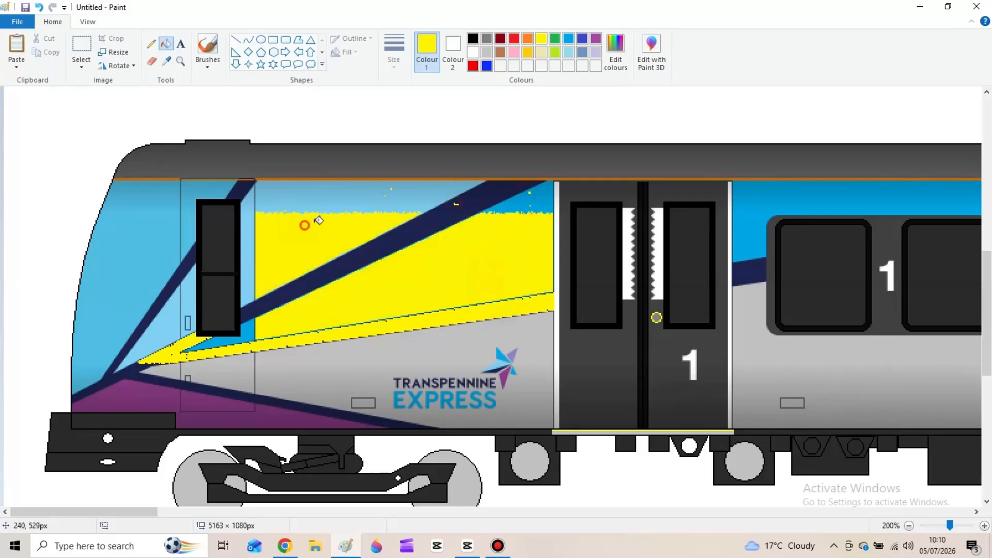
click(323, 205)
click(343, 200)
Step: Fill the grey lower body panel around the TransPennine Express logo and the area beneath it with yellow
click(336, 352)
click(353, 373)
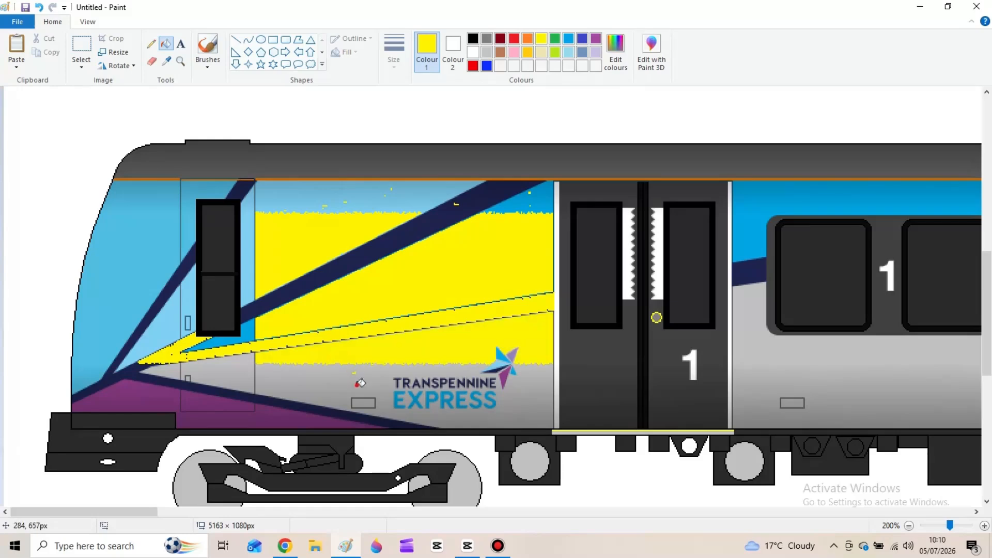
click(357, 386)
click(369, 388)
click(391, 396)
click(363, 415)
Step: Fill the light blue cab end, its lower stripes and the front of the roof with yellow
click(176, 382)
click(136, 352)
click(113, 322)
click(125, 201)
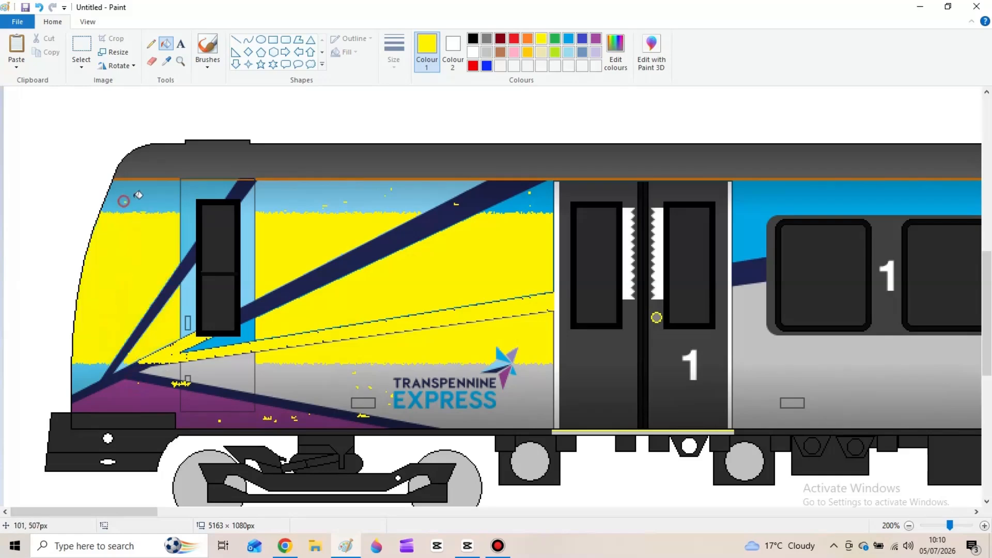
click(143, 198)
click(147, 163)
Step: Fill the dark grey lower panels of the first pair of passenger doors with yellow
click(585, 391)
click(692, 385)
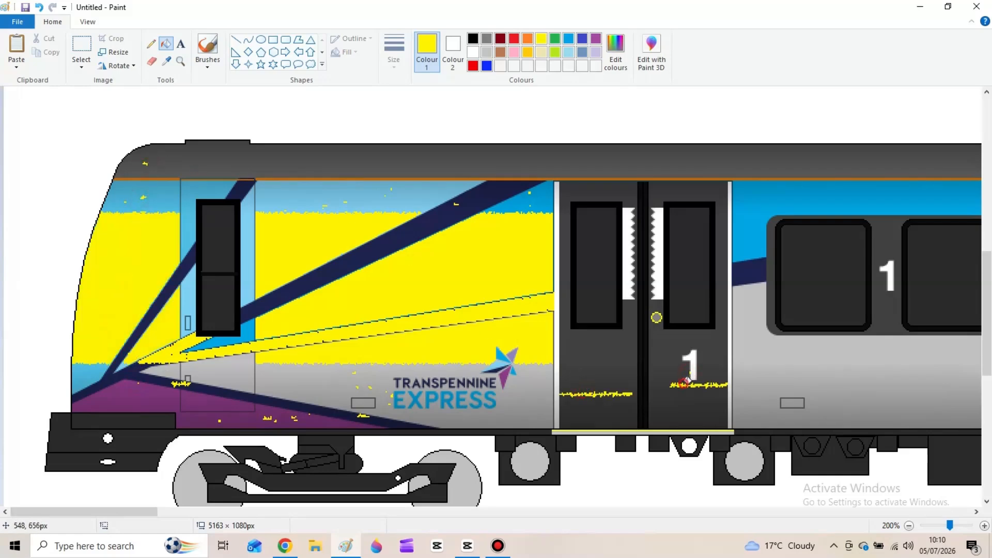
click(689, 356)
click(715, 371)
Step: Fill the navy stripe, blue bodywork and window surround behind the first doors with yellow, including the band above the windows
click(755, 276)
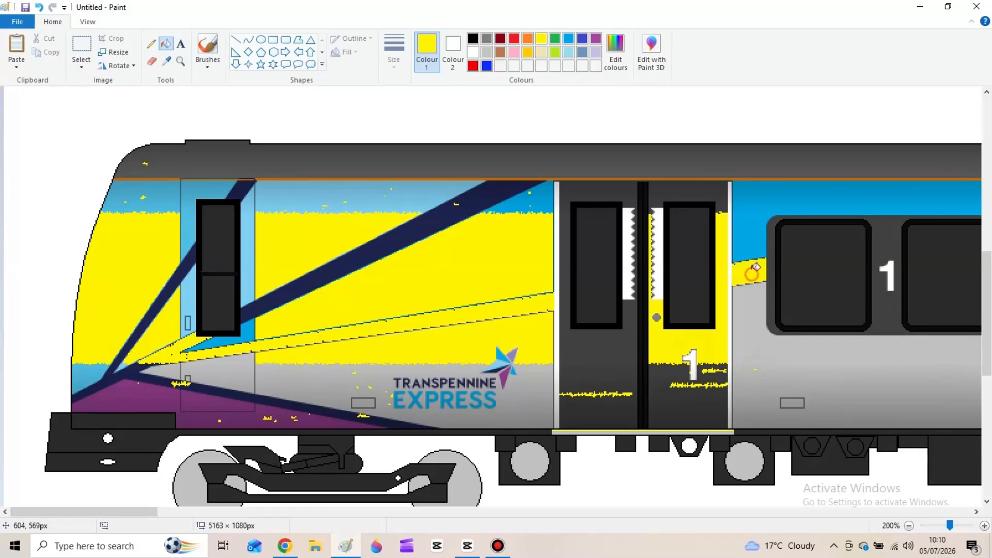
click(757, 230)
click(900, 270)
click(894, 270)
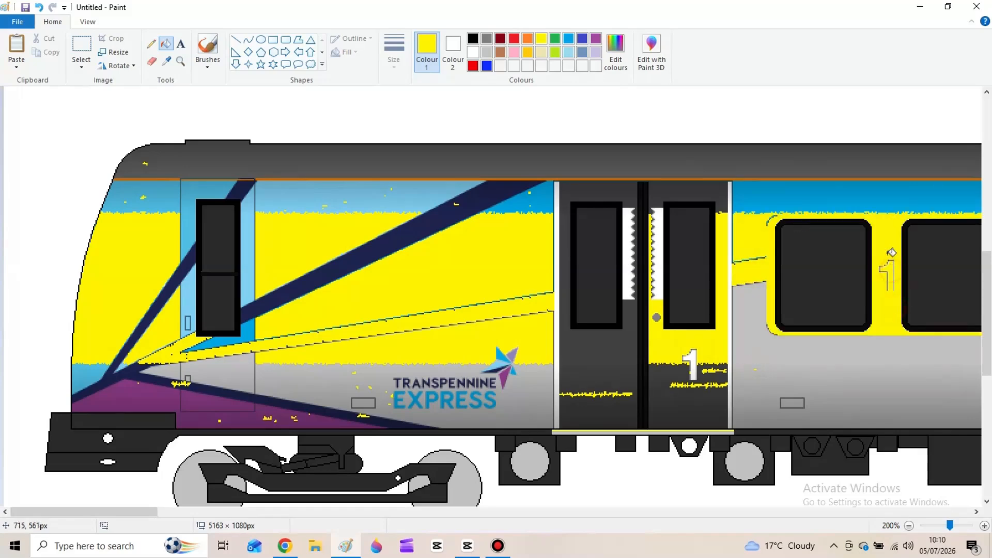
click(881, 195)
click(859, 193)
click(842, 193)
click(812, 192)
click(784, 197)
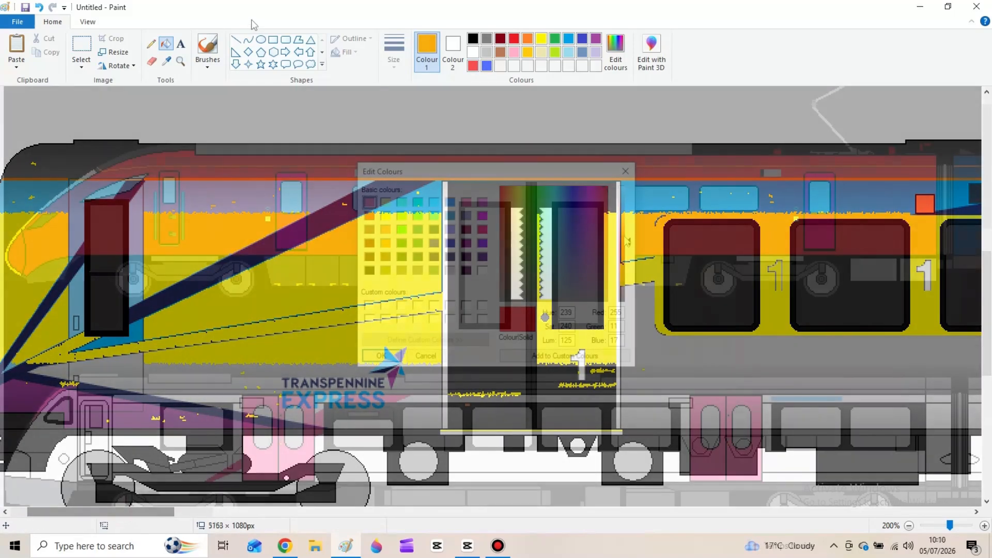
Step: Darken the custom red to luminance 115 and apply it as the drawing colour
drag(626, 247, 626, 251)
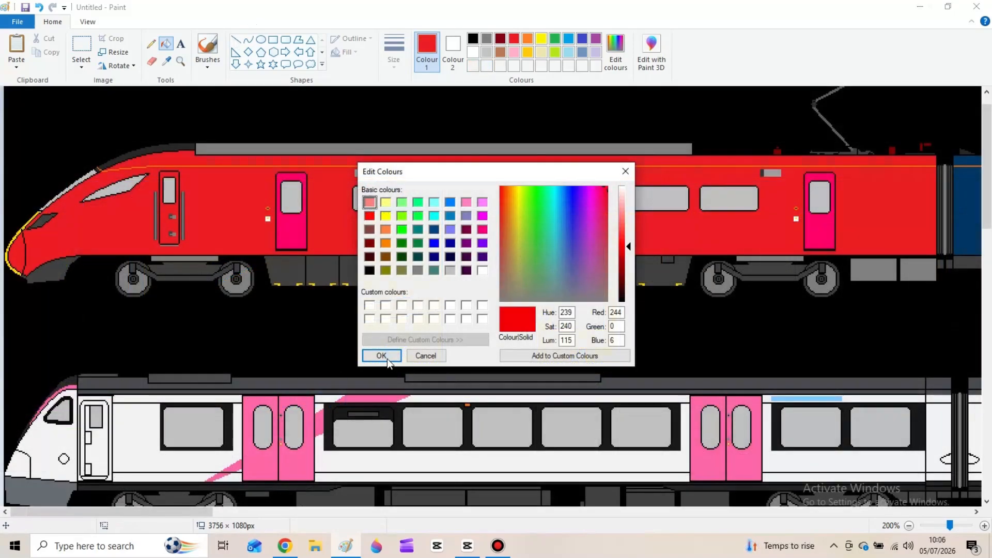
click(387, 360)
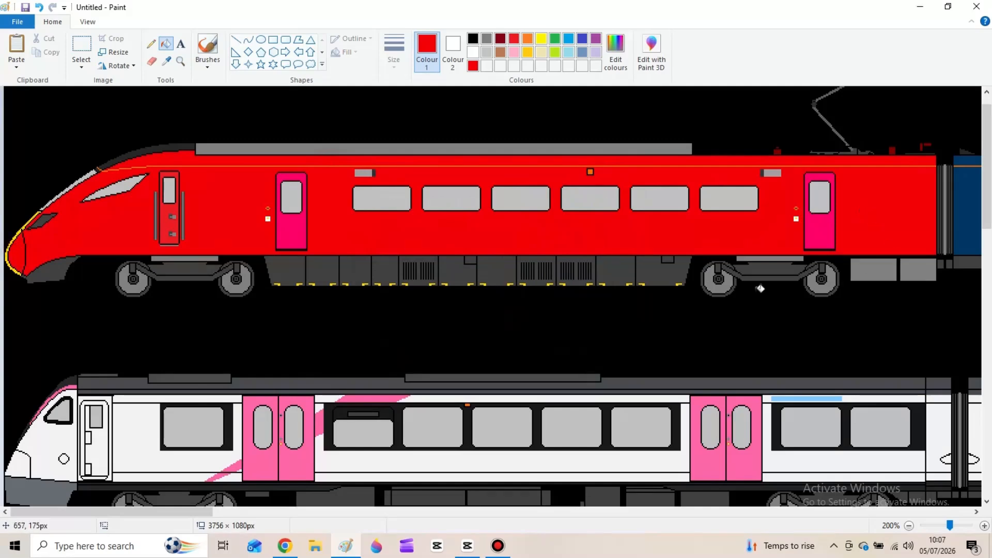
Step: Draw a white S-shaped curve about 88 × 80 px across the Hull Trains leading car between the cab door and first passenger door
click(984, 525)
click(984, 526)
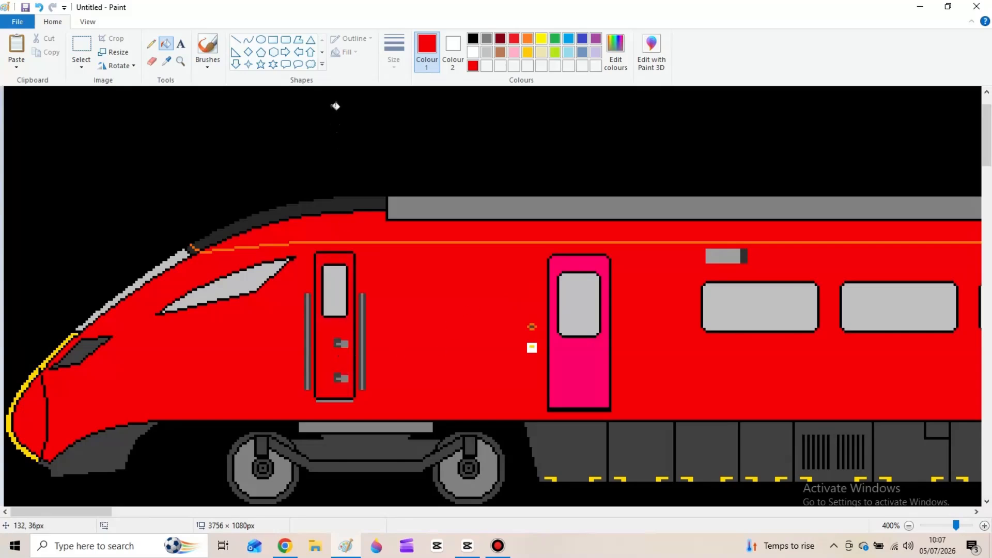
click(248, 39)
click(473, 39)
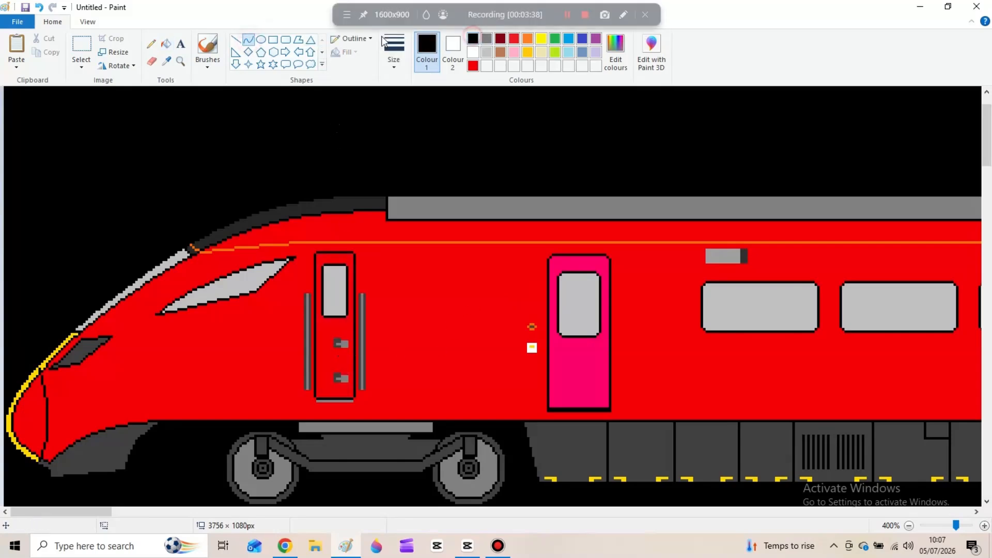
click(393, 52)
click(414, 93)
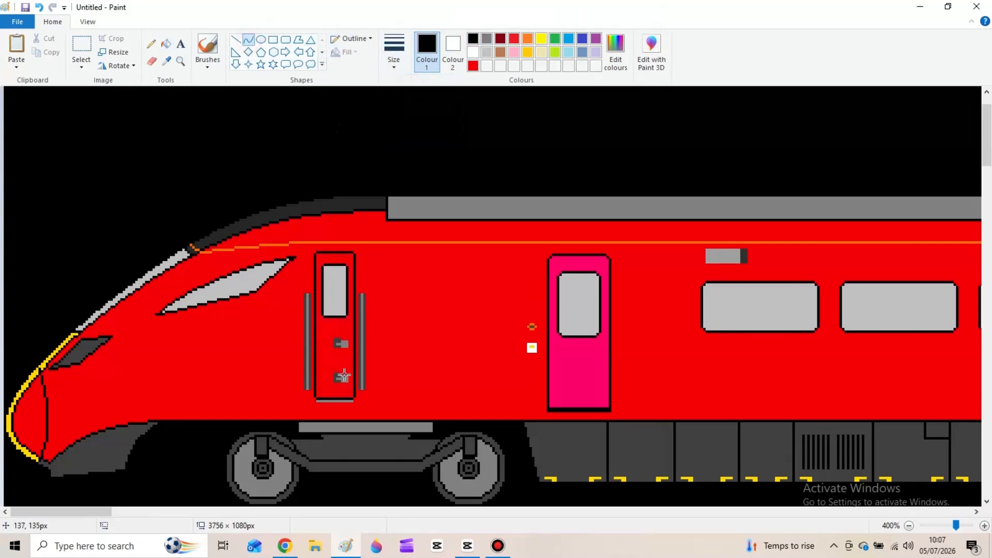
click(479, 54)
drag(336, 420, 554, 222)
drag(391, 368, 444, 389)
drag(501, 306, 425, 266)
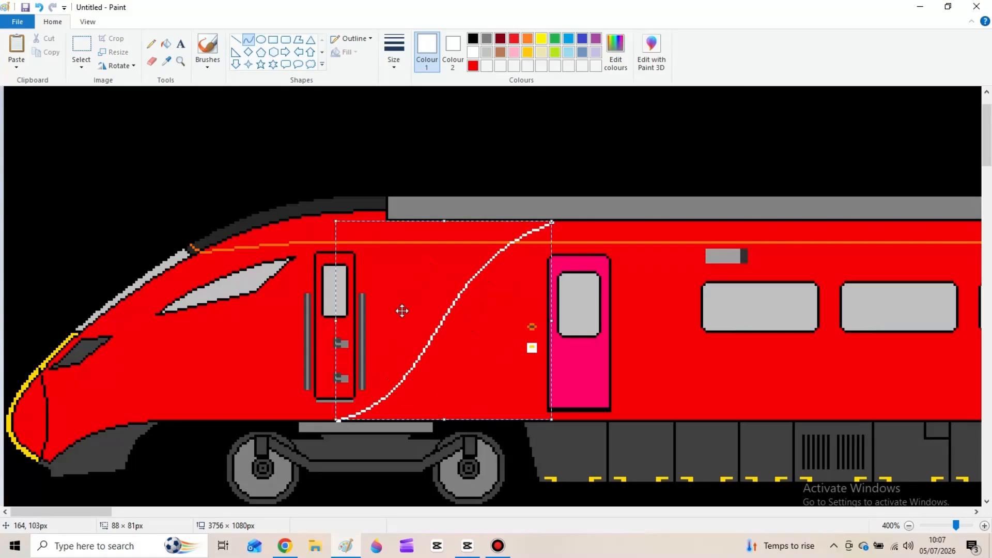
drag(445, 419, 444, 417)
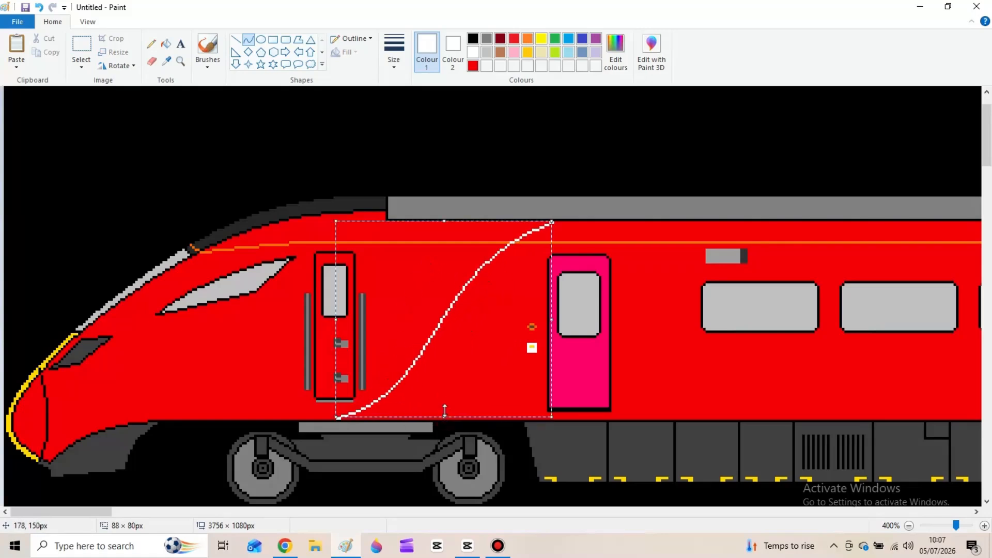
click(592, 232)
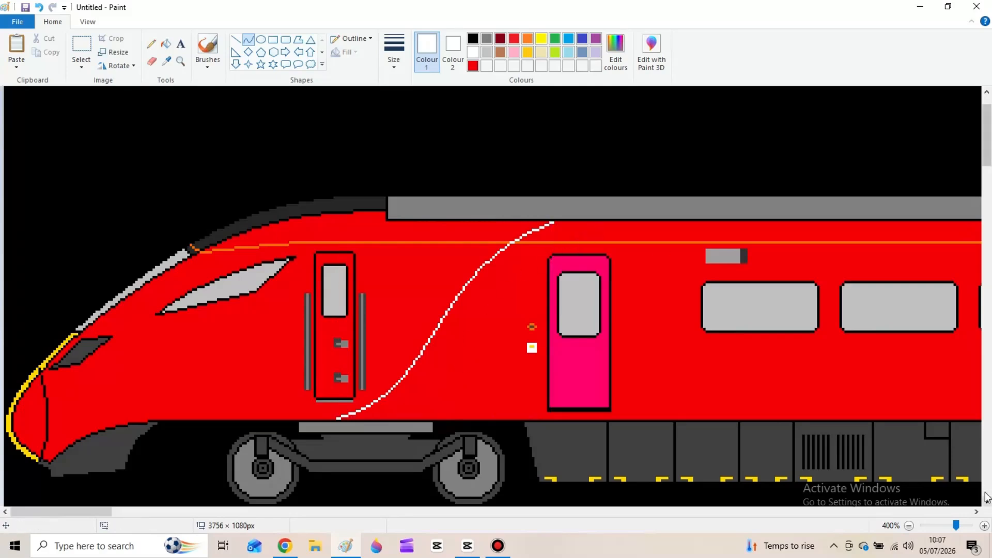
Step: Sample the orange of the upper body line and restore the line where the white curve crosses it
click(985, 526)
click(985, 526)
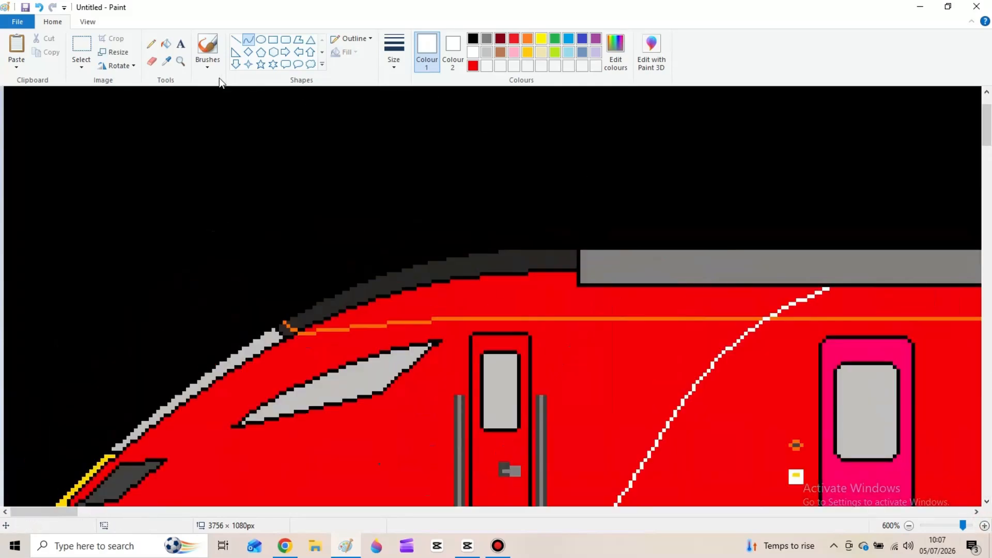
click(169, 60)
click(643, 318)
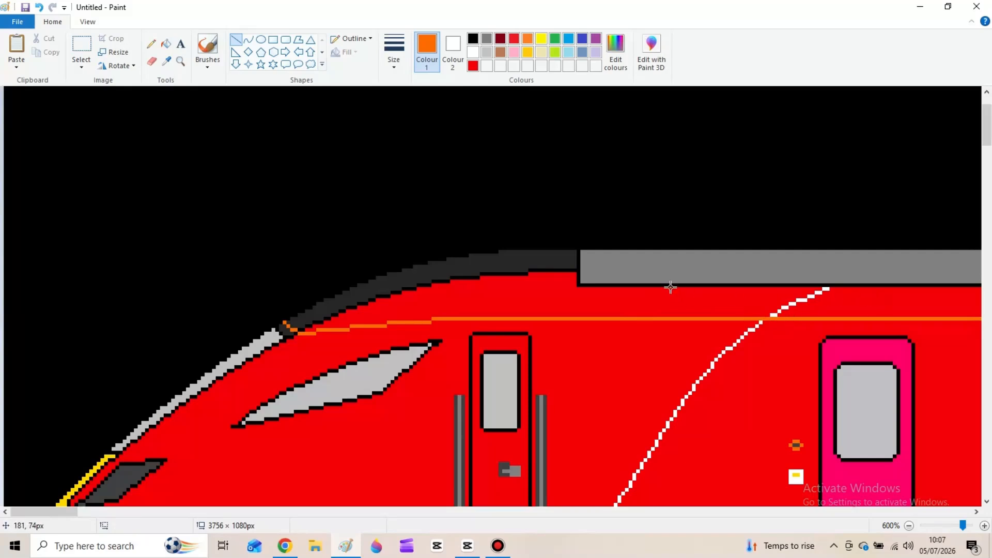
Step: Fill the red bodywork behind the curve with white, both below and above the orange line
scroll(670, 287, down, 2)
click(472, 51)
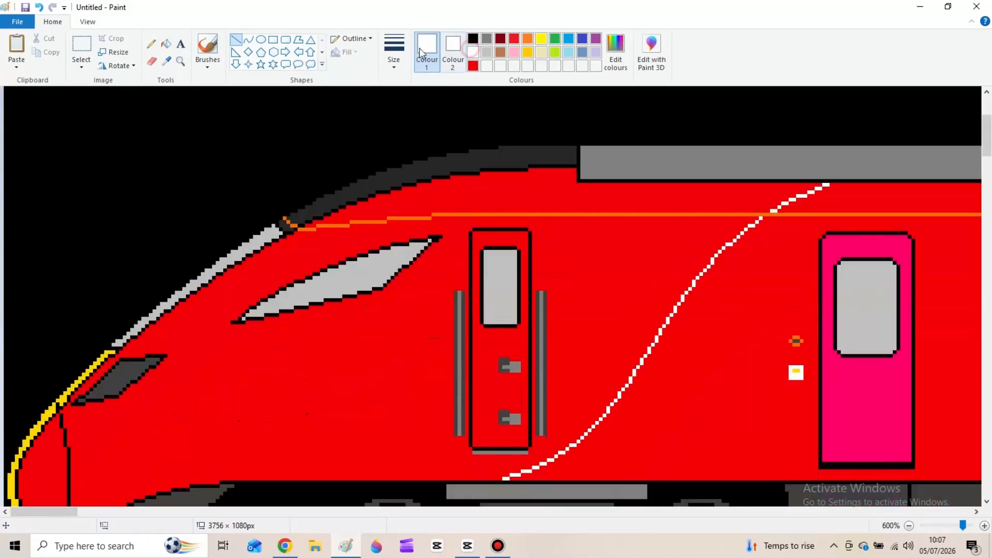
click(166, 44)
click(721, 377)
click(855, 199)
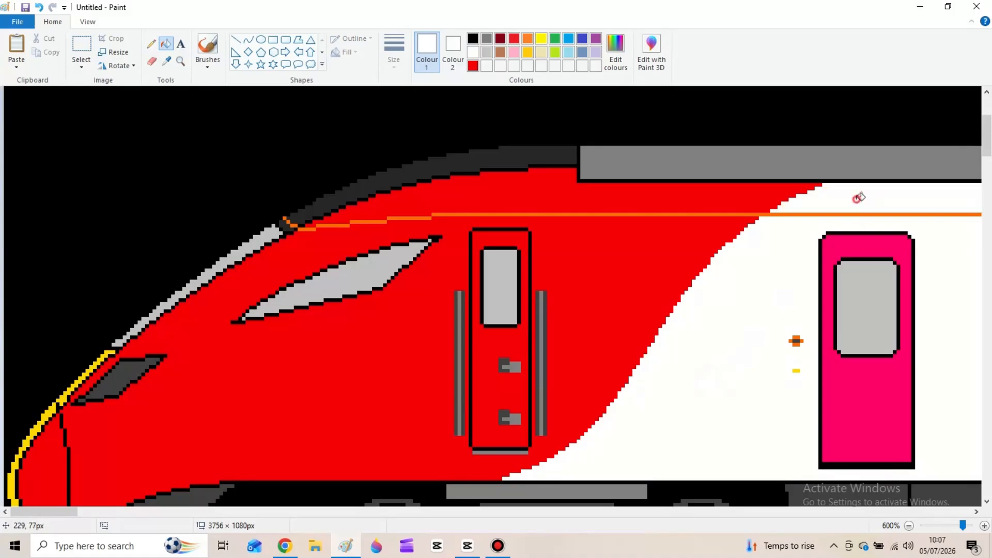
Step: Fill both pink passenger doors of the Hull Trains leading car with the palette red
click(907, 525)
click(908, 526)
click(907, 525)
click(908, 526)
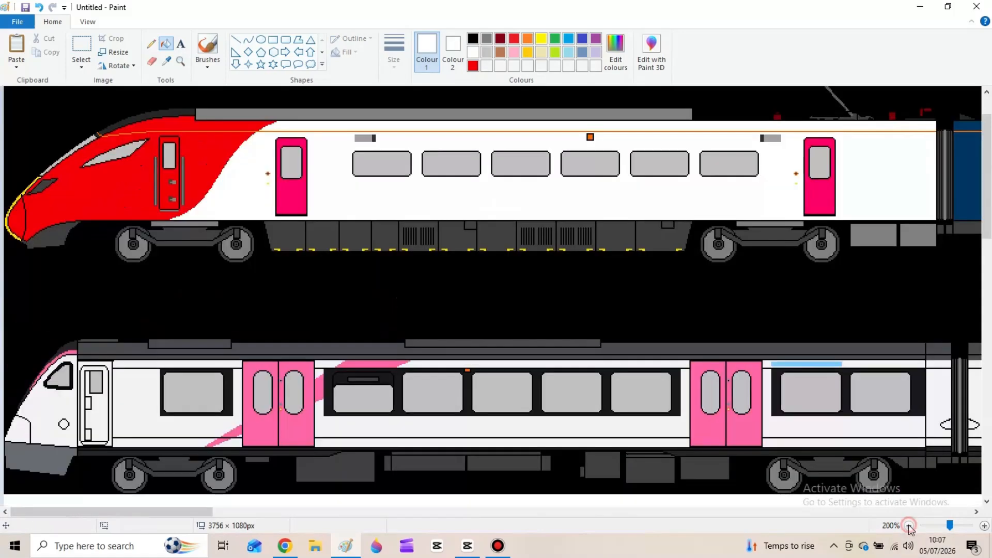
click(514, 40)
click(303, 191)
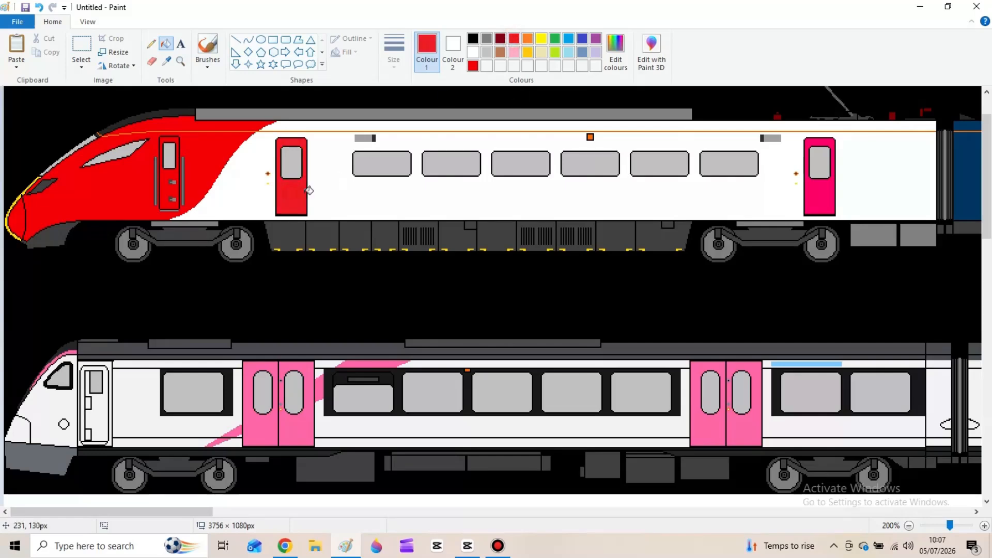
click(824, 203)
scroll(422, 251, up, 1)
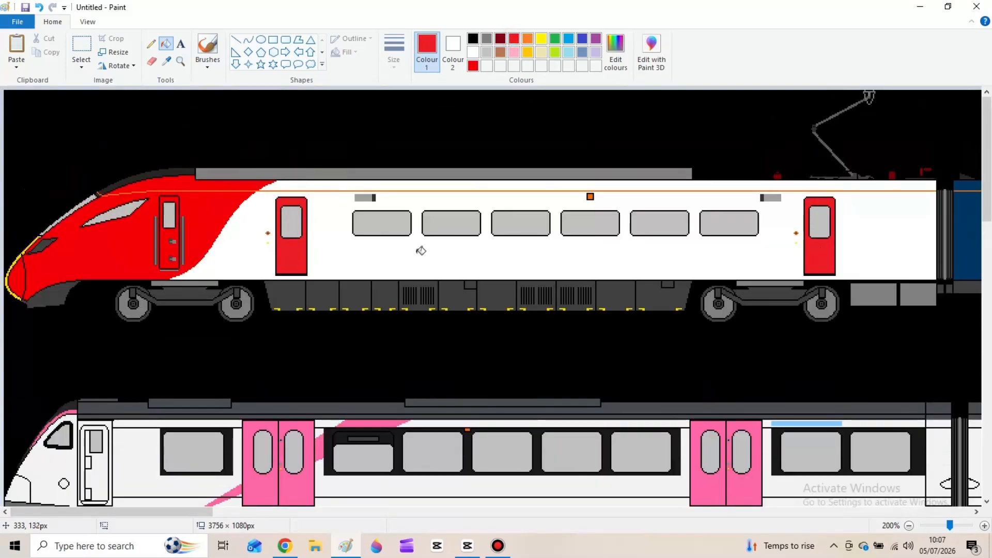
Step: Look over the recoloured c2c leading car and the whole drawing at 100% zoom
scroll(432, 214, down, 4)
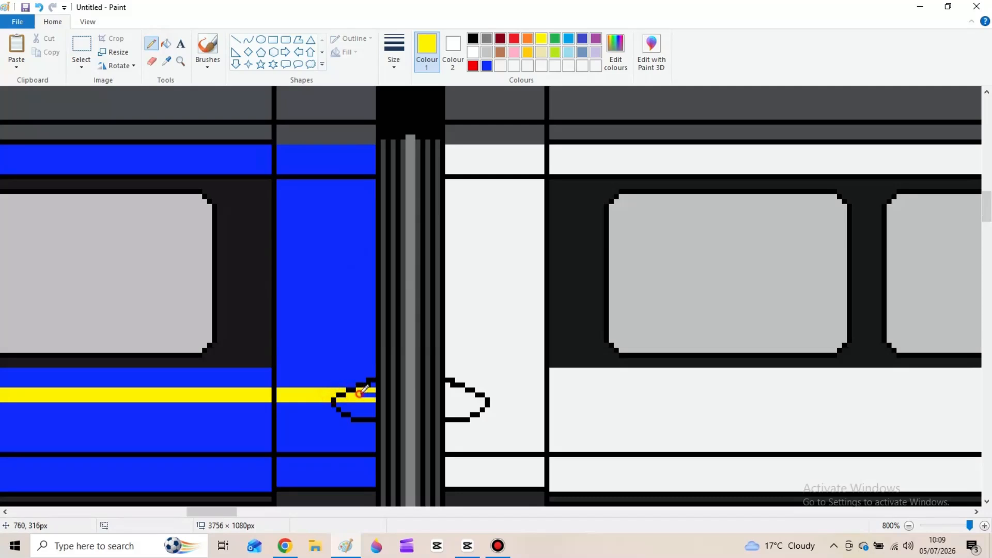
click(909, 526)
click(908, 526)
click(909, 526)
click(909, 526)
click(908, 526)
drag(313, 512, 135, 519)
click(911, 525)
click(911, 525)
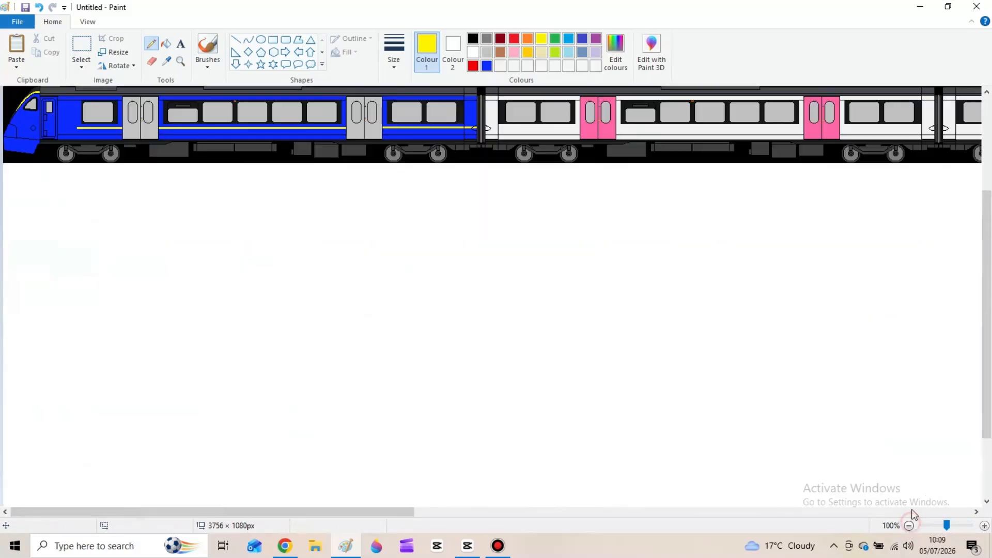
scroll(986, 279, up, 3)
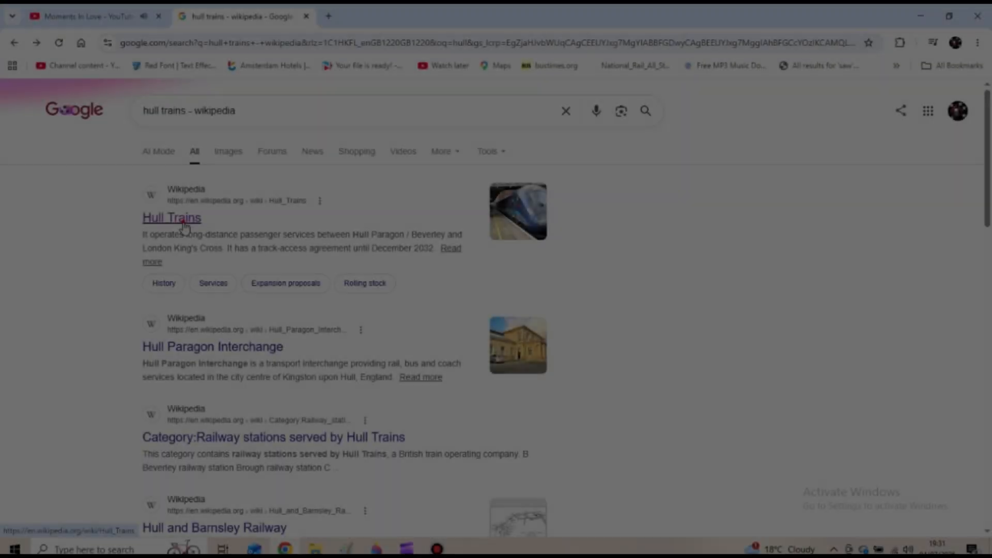
Step: Copy the Class 802 side-view diagram from the Hull Trains Wikipedia article and paste it into the blank Paint drawing
click(173, 217)
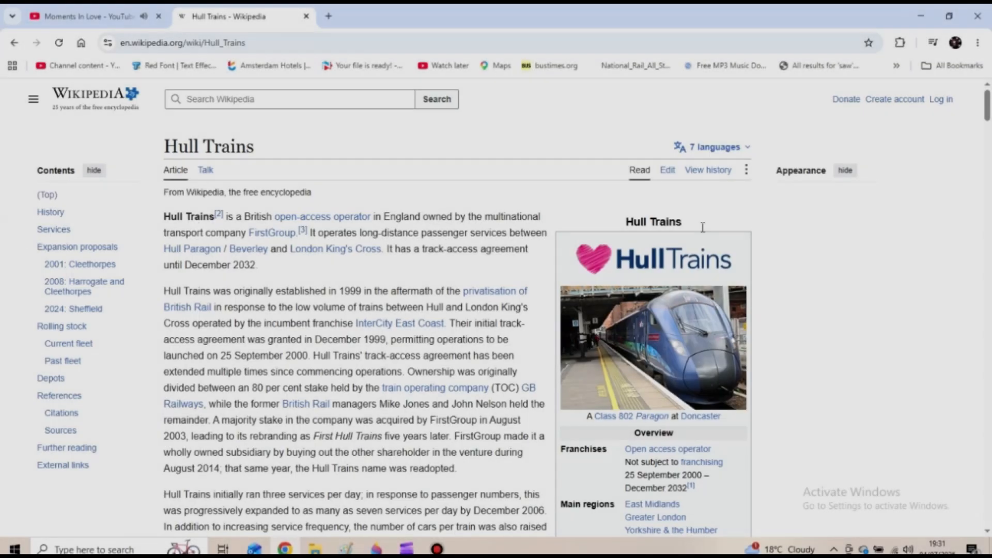
scroll(486, 201, down, 15)
click(482, 192)
click(280, 283)
click(237, 308)
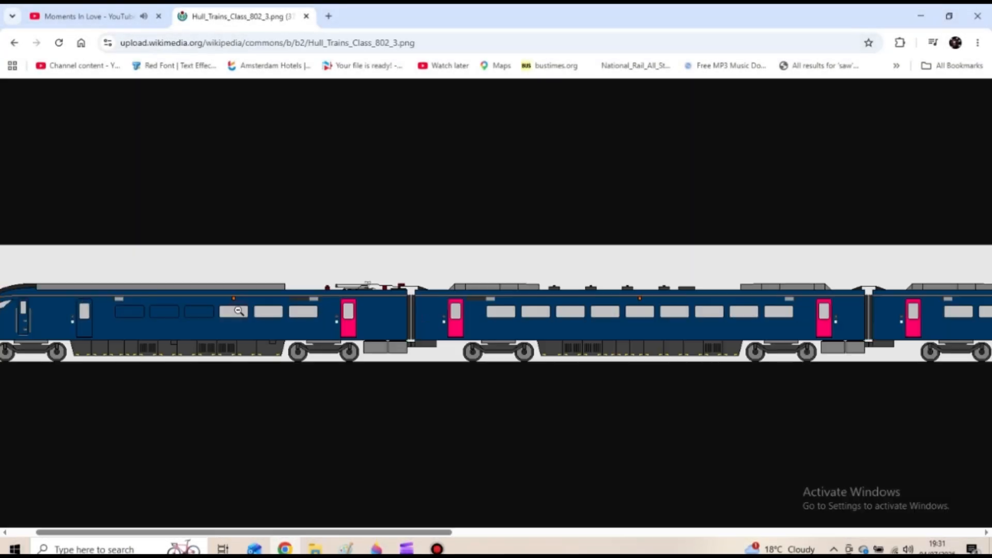
right_click(235, 307)
click(275, 355)
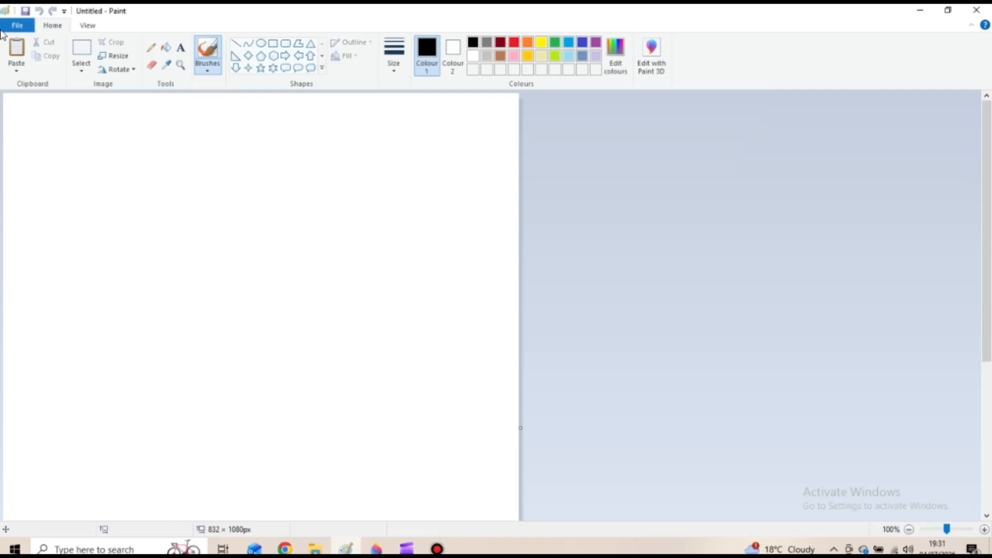
click(16, 51)
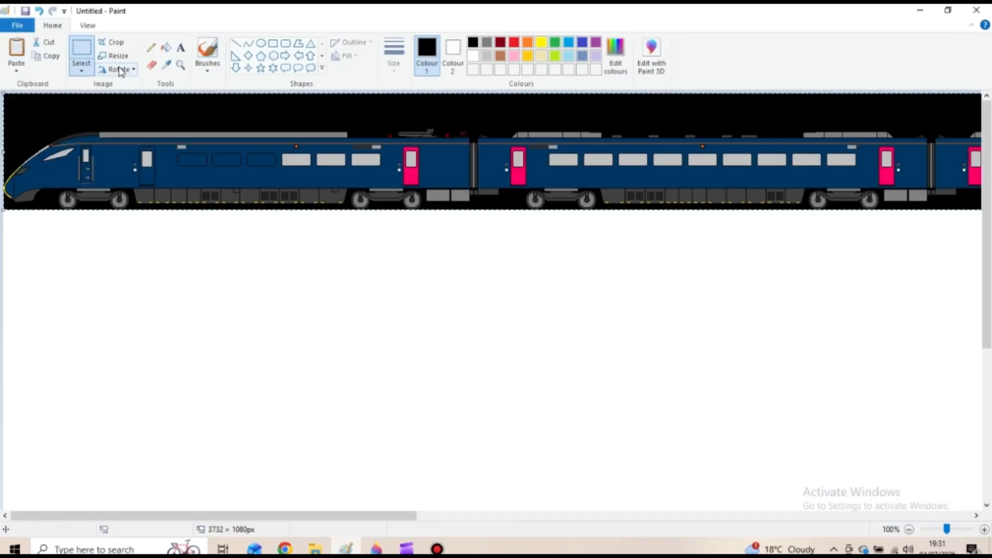
click(118, 69)
key(Escape)
Step: Define a custom dark, saturated blue based on the palette indigo and apply it as the drawing colour
click(984, 530)
click(582, 42)
click(616, 54)
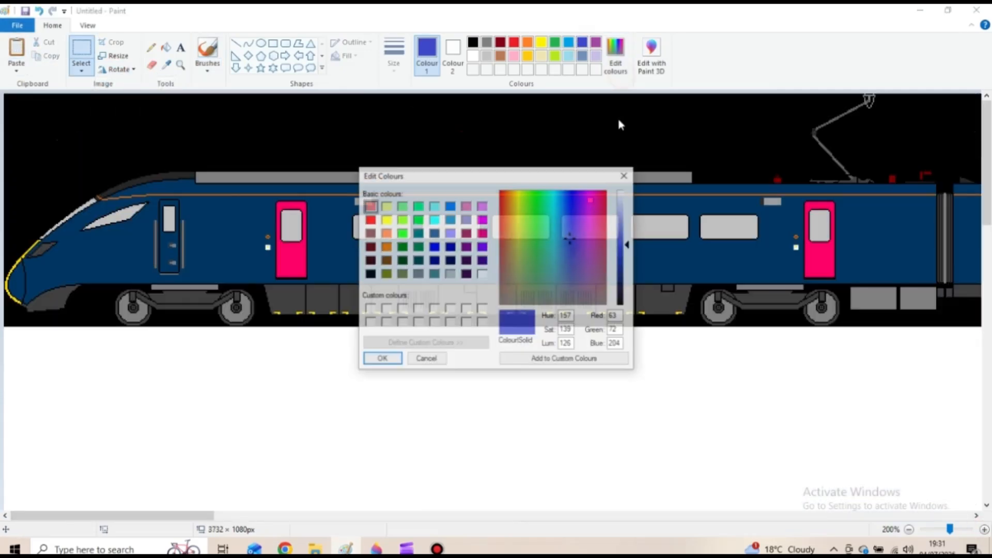
click(571, 191)
drag(570, 195, 571, 194)
drag(628, 279, 628, 274)
click(396, 360)
Step: Fill the body side, nose, front skirt and upper roof band of the Hull Trains leading car with dark blue
click(165, 47)
click(15, 280)
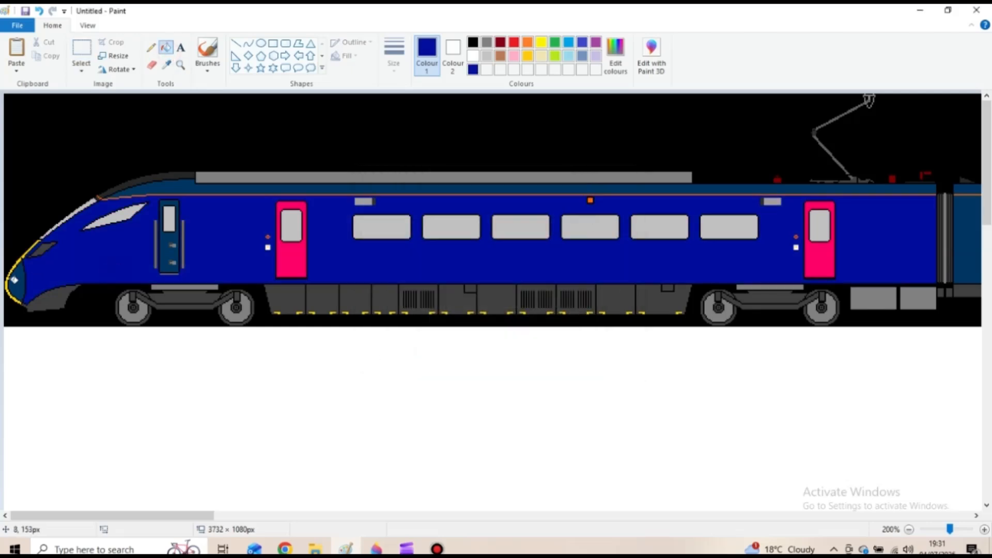
click(52, 296)
click(157, 177)
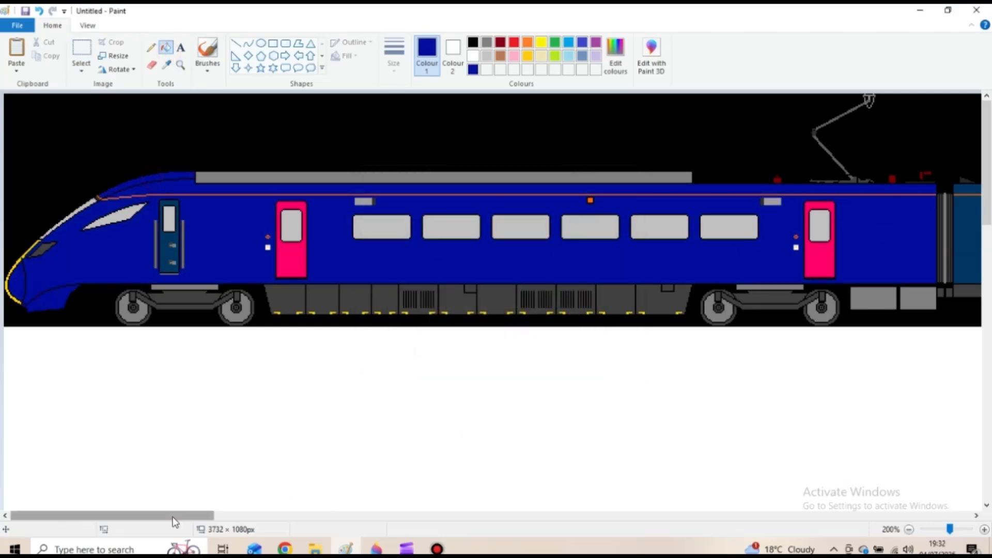
Step: Fill the cab door of the Hull Trains leading car with dark blue
drag(175, 516, 196, 515)
click(167, 254)
click(438, 248)
click(456, 186)
click(983, 529)
click(983, 529)
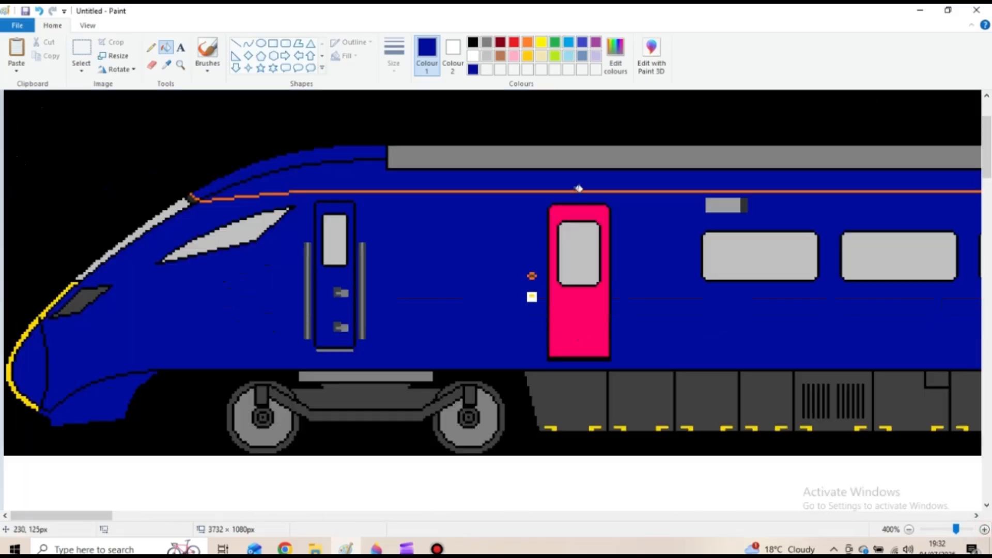
Step: Define a custom bright blue with red 1, green 150 and blue 231 and apply it as the drawing colour
click(568, 42)
click(615, 54)
drag(629, 256, 628, 264)
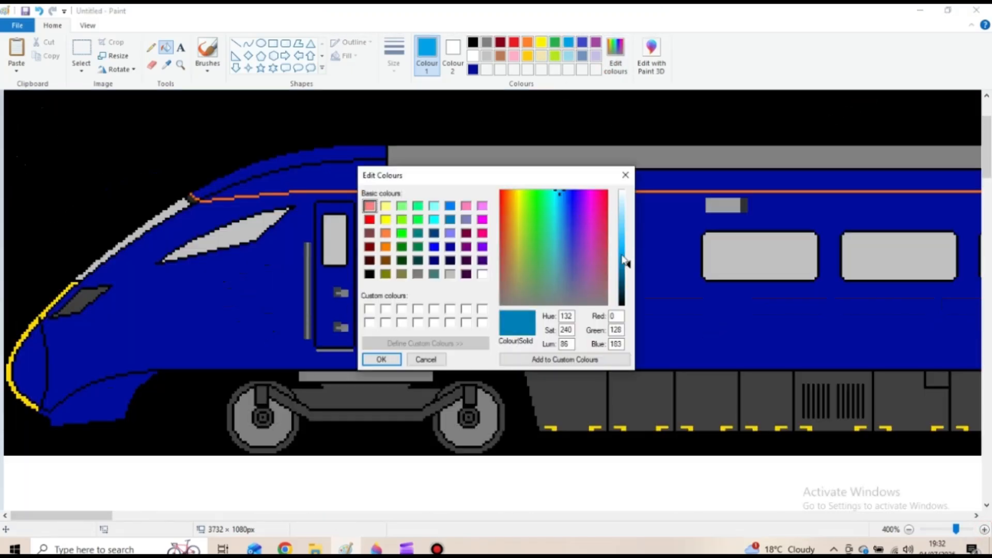
drag(559, 193, 560, 191)
click(626, 255)
drag(626, 261, 626, 251)
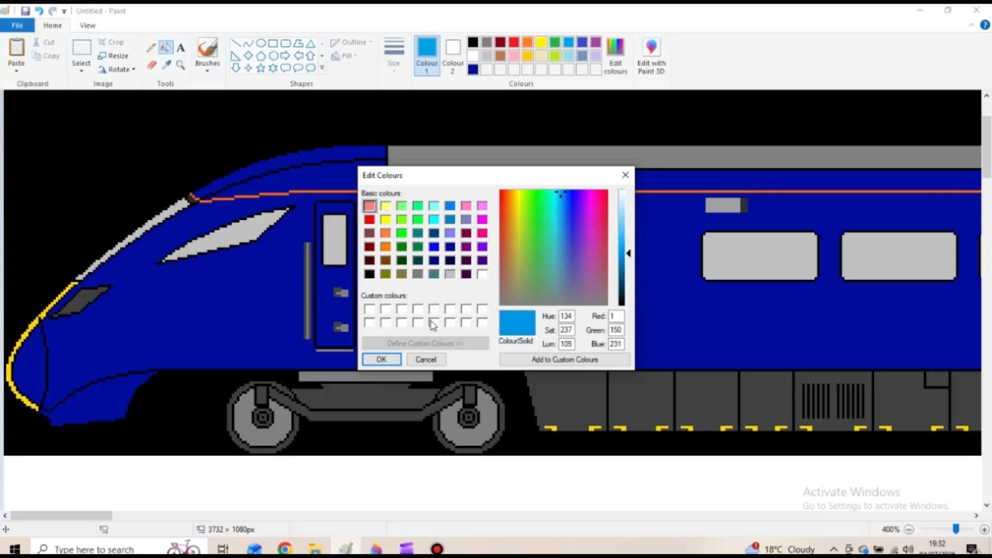
click(381, 359)
Step: Draw a thin bright-blue arched curve from the lower nose over the cab door and down past the front passenger door
click(248, 43)
click(394, 52)
click(394, 52)
click(398, 54)
click(449, 90)
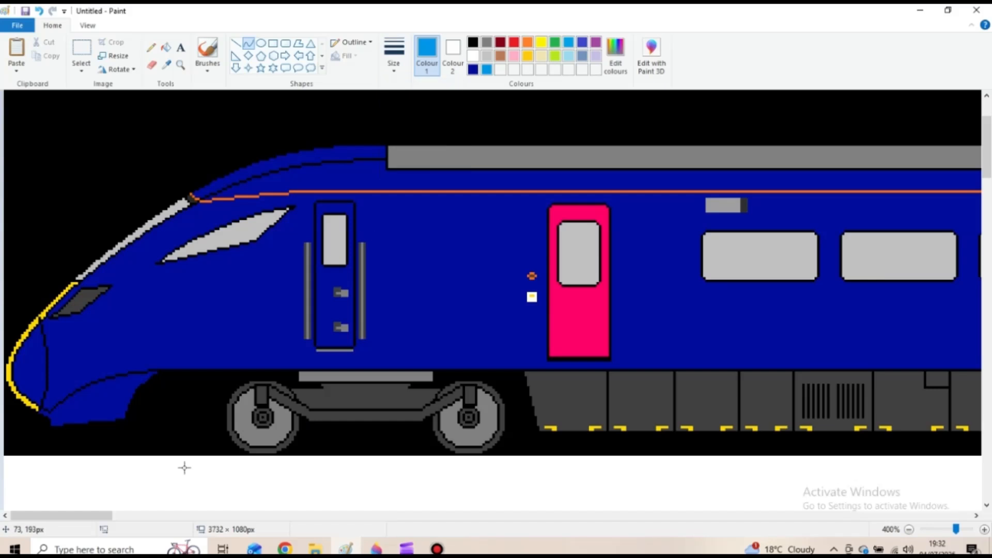
drag(61, 364, 430, 263)
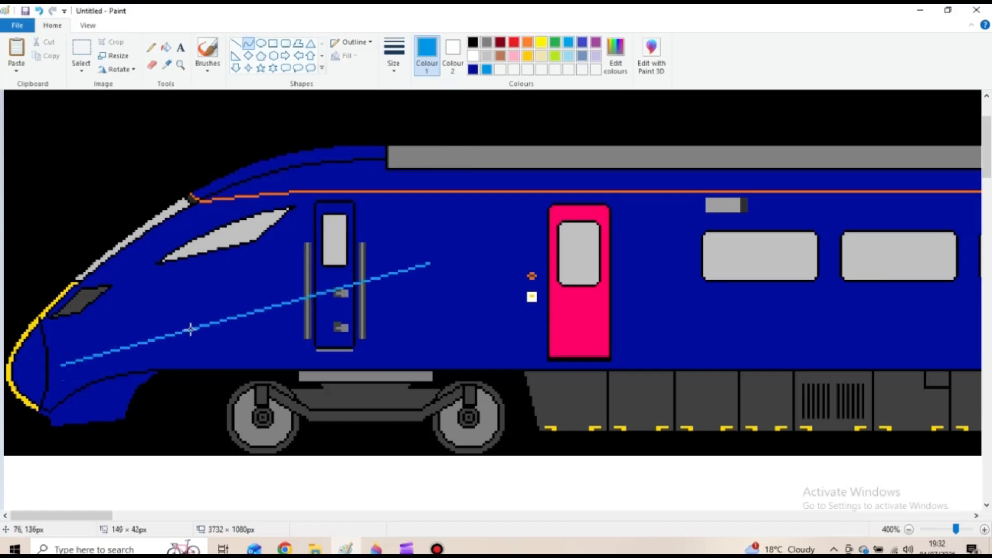
drag(190, 327, 279, 268)
drag(429, 265, 843, 350)
drag(638, 289, 546, 271)
click(637, 289)
click(593, 389)
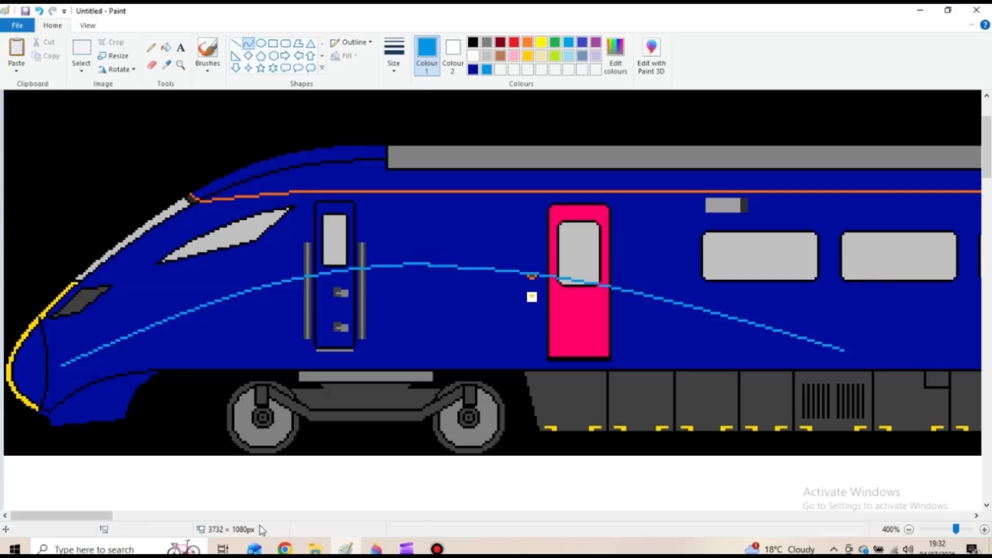
Step: Extend the bright-blue arch with a curve that dips to the bottom of the body side and rises below the windows
drag(97, 517, 167, 516)
drag(155, 347, 431, 347)
mouse_move(222, 354)
mouse_down()
mouse_move(272, 380)
mouse_move(285, 363)
mouse_up()
click(456, 315)
drag(126, 516, 46, 519)
Step: Draw a second, flatter bright-blue arch from the same nose point across both doors, below the first one
drag(60, 365, 444, 297)
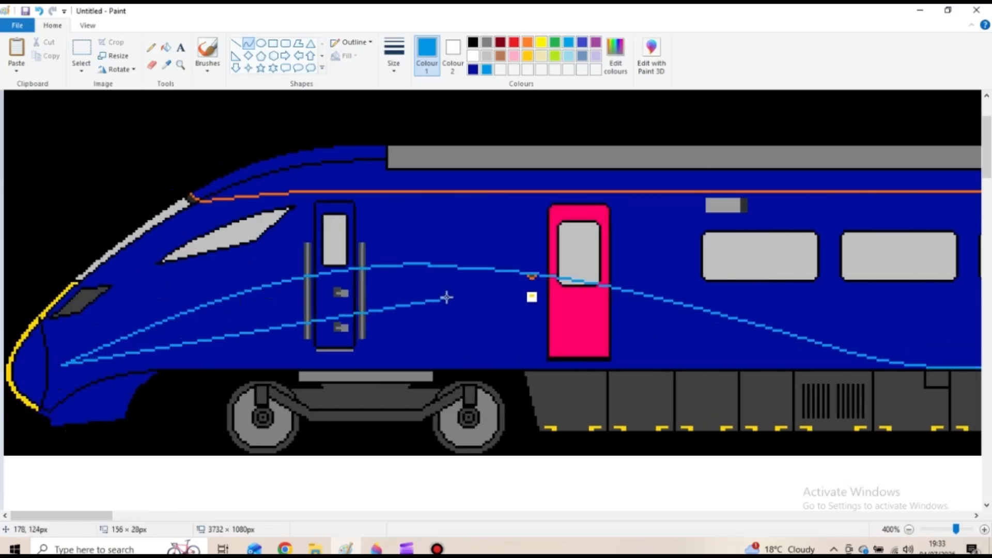
drag(346, 296, 376, 295)
click(378, 293)
drag(438, 298, 811, 359)
drag(593, 329, 596, 308)
click(662, 319)
Step: Continue the lower bright-blue line along the bottom of the body side until it meets the tip of the upper line
drag(73, 518, 108, 520)
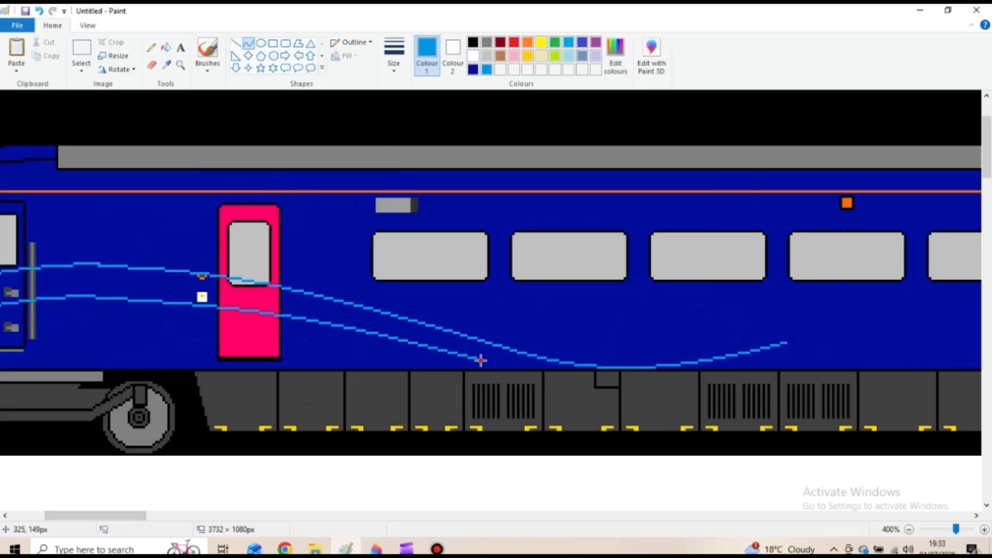
click(548, 366)
drag(534, 367, 783, 340)
click(708, 349)
drag(668, 359, 678, 357)
click(677, 357)
click(449, 282)
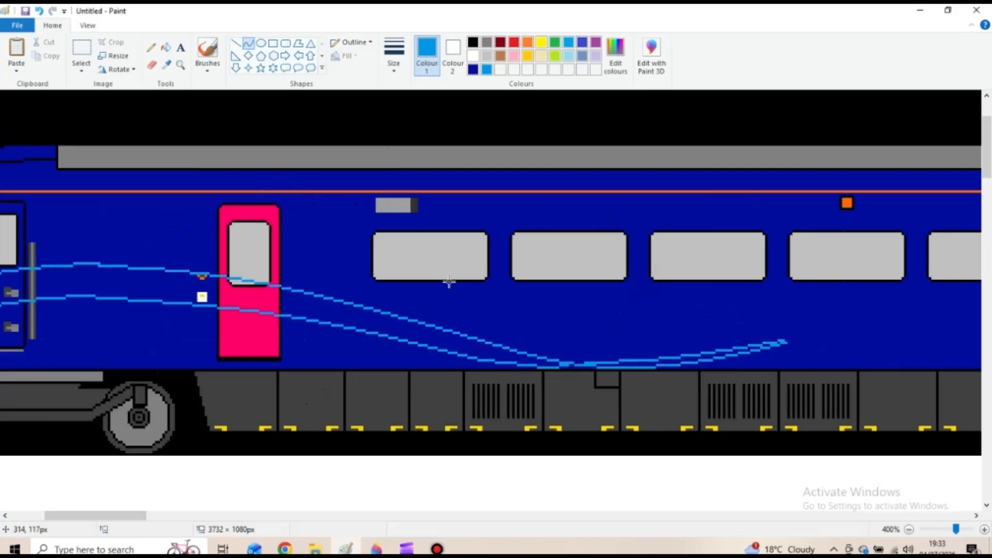
Step: Fill the areas between the two bright-blue lines with bright blue, including the part across the cab door
click(166, 48)
click(149, 284)
click(507, 349)
click(671, 362)
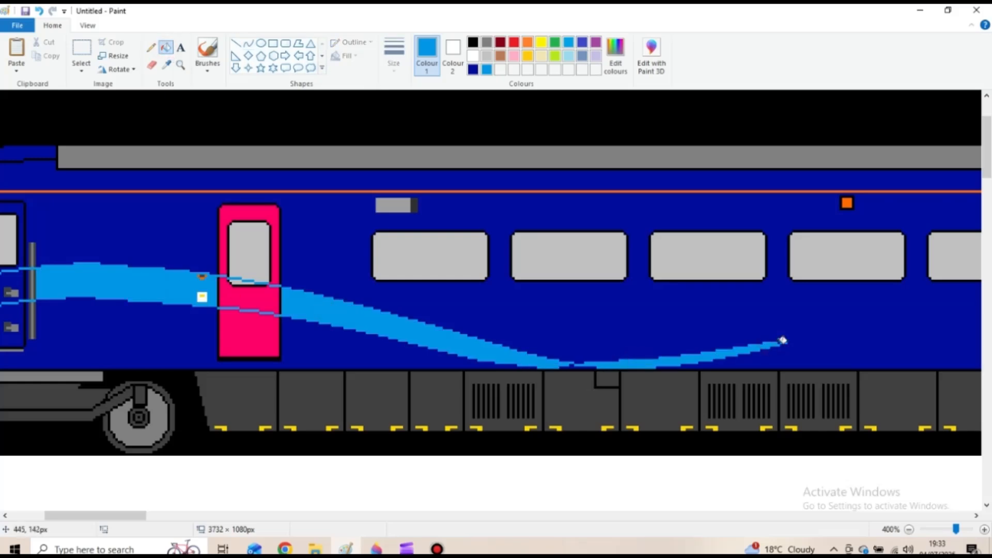
drag(101, 516, 61, 516)
click(231, 312)
click(319, 289)
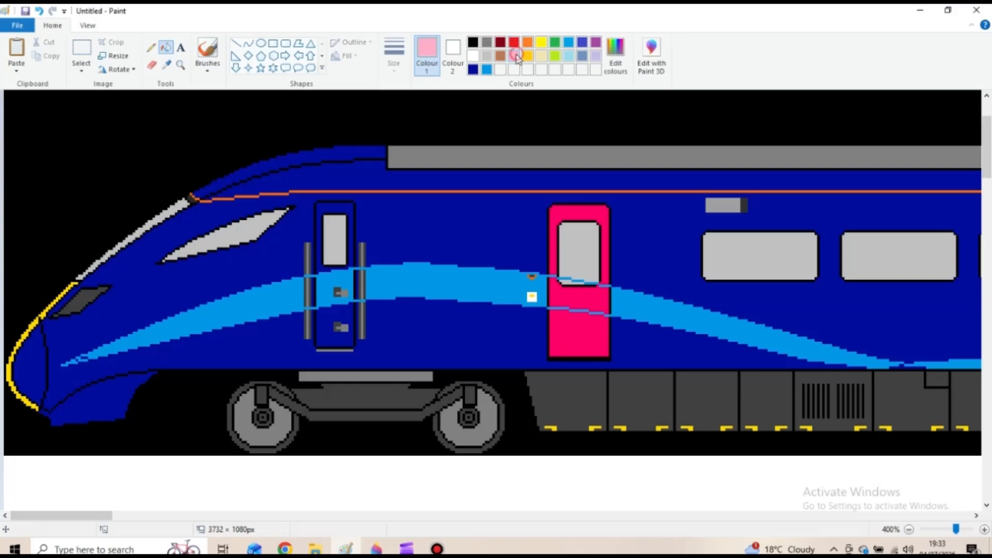
Step: Define a custom pink darker than the palette rose and draw a thin curve above the blue stripe from the nose past the cab door
click(614, 57)
drag(627, 217, 627, 235)
click(385, 357)
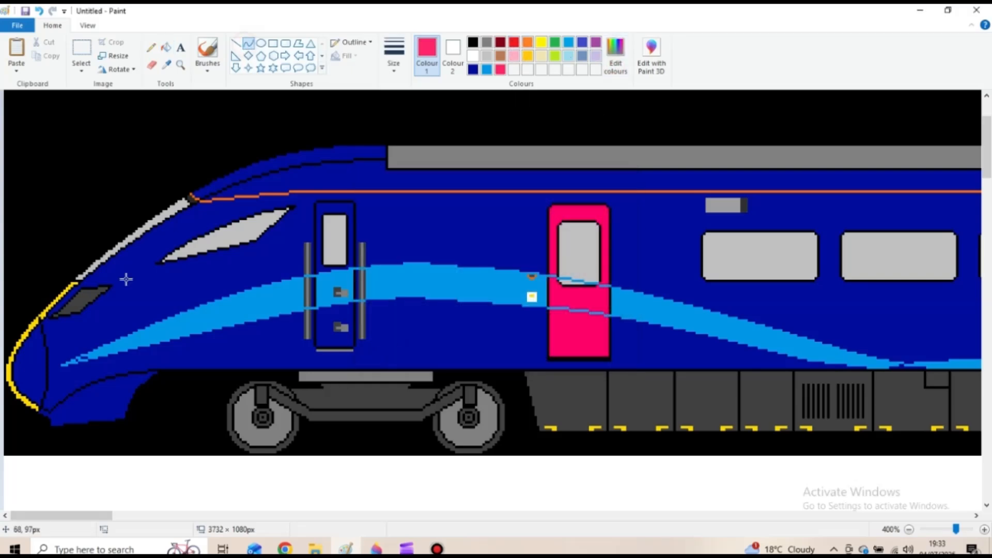
mouse_move(84, 345)
mouse_down()
mouse_move(274, 254)
mouse_move(366, 251)
mouse_up()
mouse_move(209, 294)
mouse_down()
mouse_move(200, 281)
mouse_move(150, 277)
mouse_up()
drag(364, 252, 680, 290)
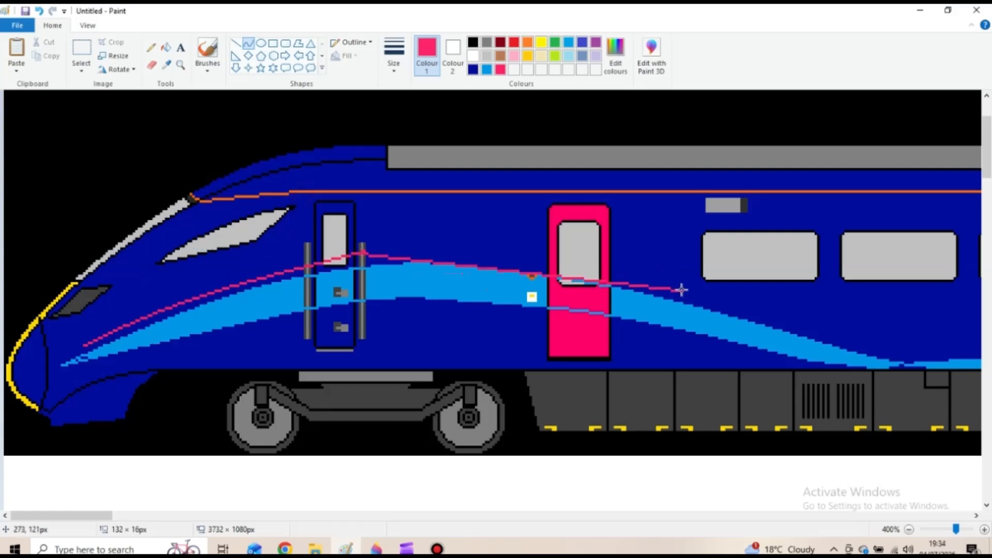
drag(376, 252, 472, 245)
click(471, 246)
click(763, 277)
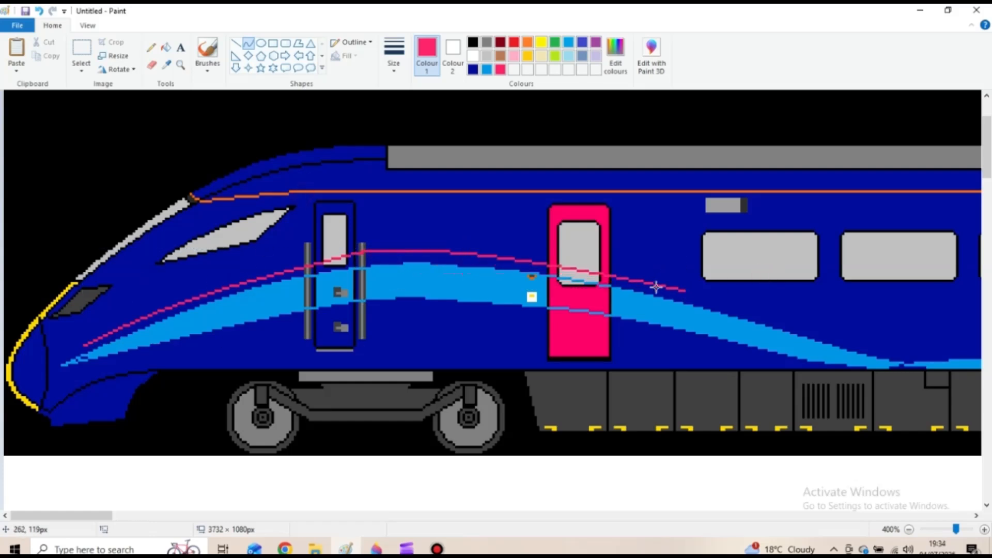
mouse_move(94, 517)
mouse_down()
mouse_move(146, 521)
mouse_move(125, 517)
mouse_up()
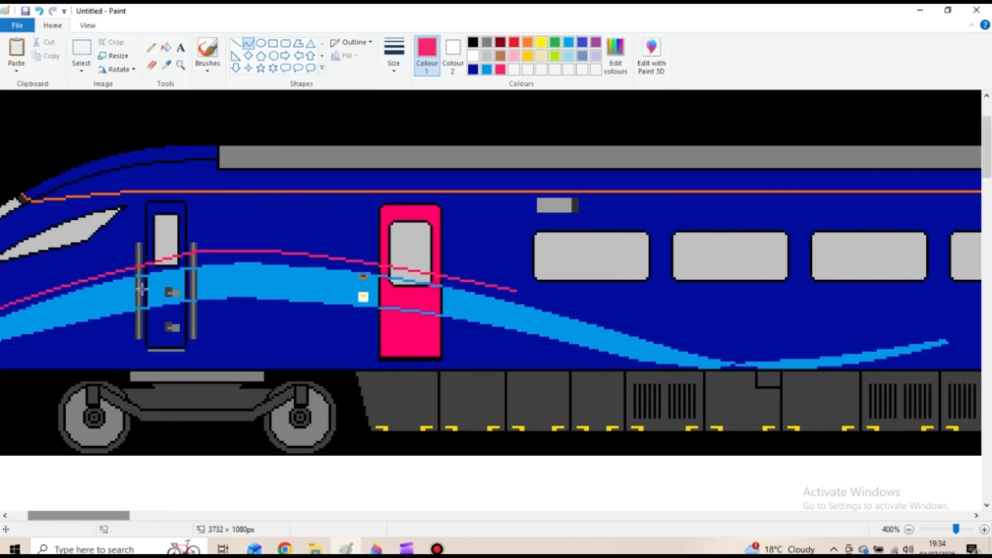
click(39, 11)
Step: Continue the pink line in a wave that crests behind the cab door, crosses the passenger door and dips below the blue stripe
mouse_move(188, 253)
mouse_down()
mouse_move(344, 261)
mouse_move(510, 345)
mouse_move(667, 326)
mouse_up()
click(255, 244)
click(277, 245)
click(458, 326)
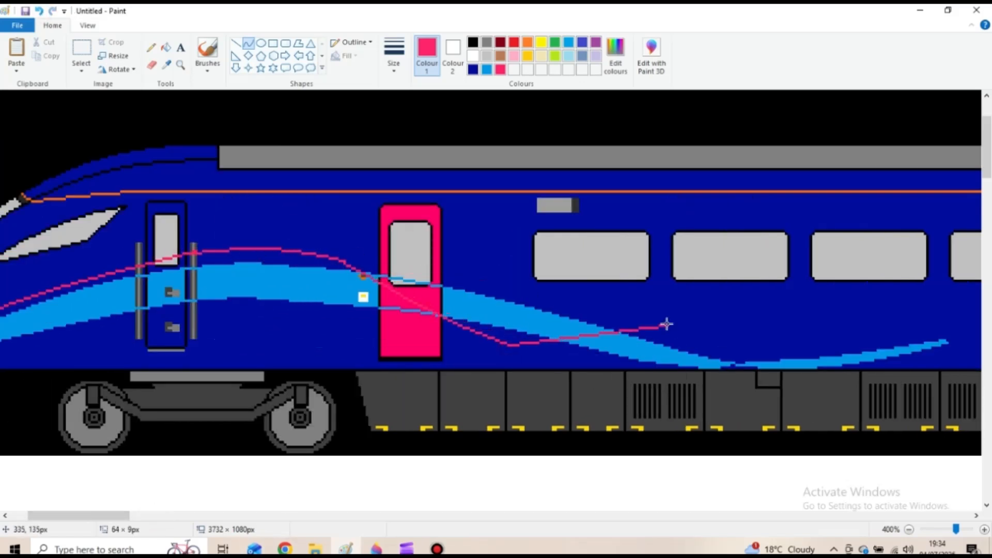
click(557, 355)
click(614, 345)
click(465, 429)
Step: Extend the pink wave beneath the windows with a rise, a shallow dip and a level end beyond the blue stripe's tip
drag(114, 516, 138, 517)
drag(434, 326, 630, 304)
click(523, 298)
click(600, 297)
drag(133, 515, 158, 515)
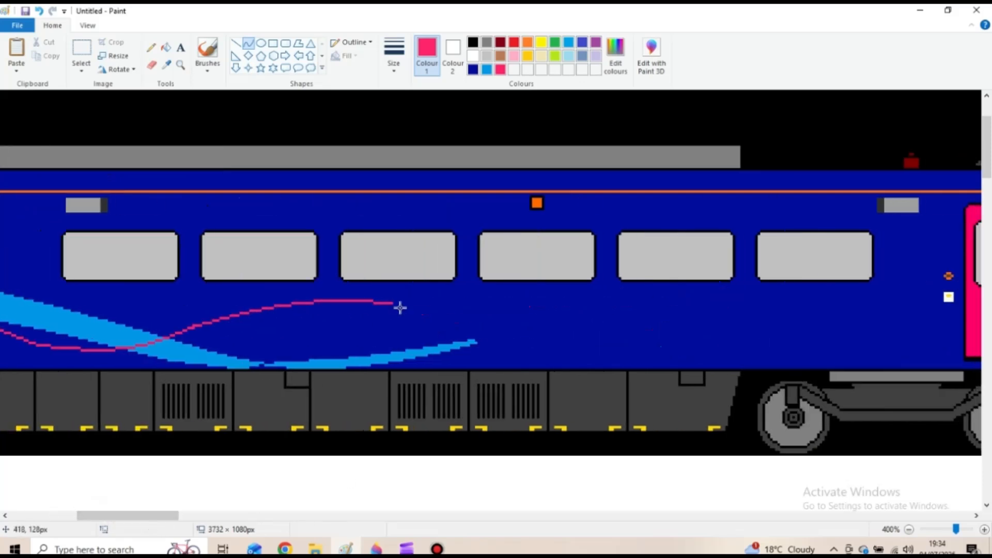
drag(395, 305, 584, 330)
mouse_move(460, 310)
mouse_down()
mouse_move(547, 350)
mouse_move(666, 320)
mouse_move(603, 326)
mouse_up()
click(640, 317)
Step: Draw a thin indigo wave from the lower nose below the blue stripe, across the passenger door and up under the first window
drag(92, 516, 26, 522)
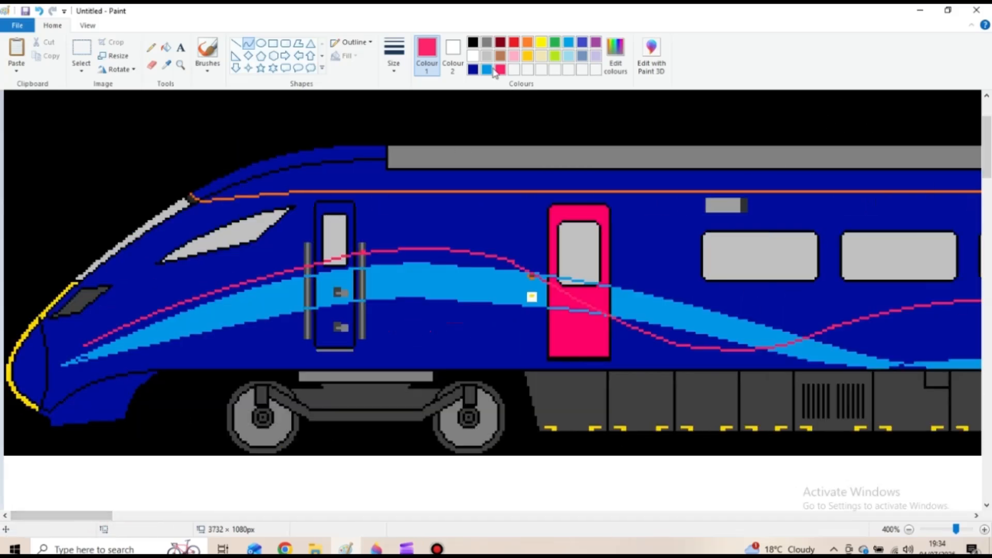
mouse_move(157, 355)
mouse_down()
mouse_move(536, 318)
mouse_move(477, 315)
mouse_up()
drag(362, 325, 366, 306)
click(446, 310)
mouse_move(478, 316)
mouse_down()
mouse_move(770, 341)
mouse_move(703, 334)
mouse_up()
drag(574, 327, 613, 344)
mouse_move(704, 333)
mouse_down()
mouse_move(879, 314)
mouse_move(791, 298)
mouse_up()
drag(61, 516, 102, 520)
drag(458, 308, 615, 336)
drag(561, 337, 542, 349)
click(526, 325)
click(38, 11)
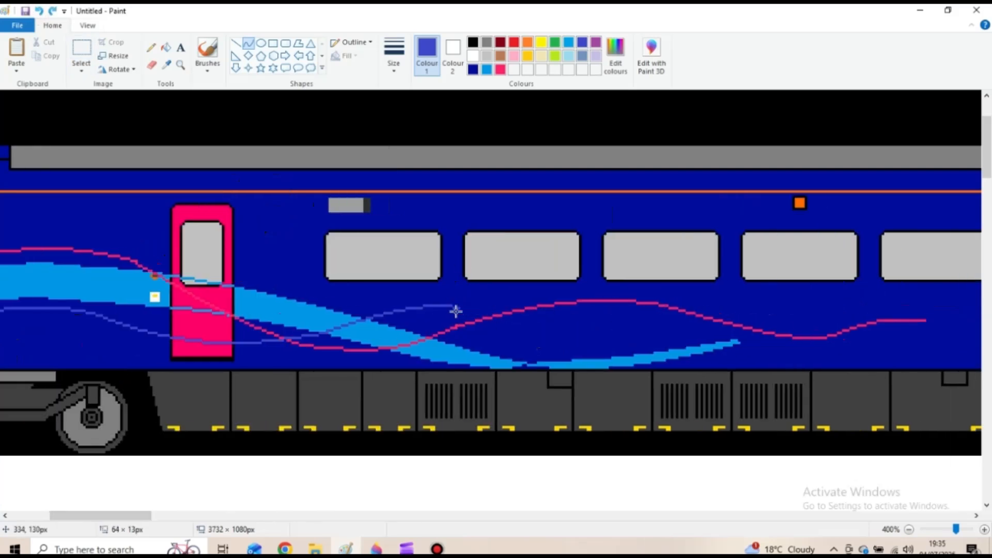
Step: Extend the indigo wave beneath the windows with a dip and a gentle rise to the end of the pink line
drag(454, 310, 884, 309)
click(882, 315)
click(779, 359)
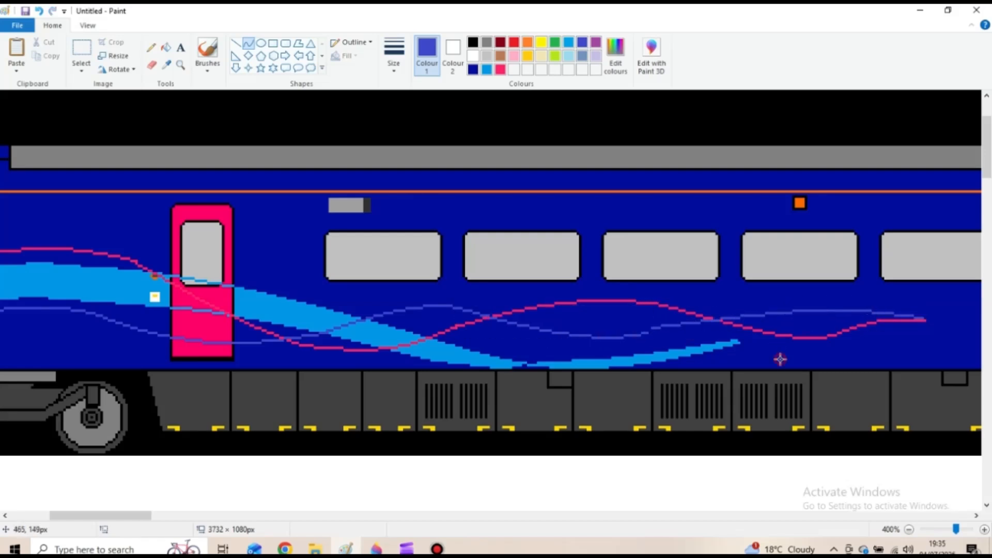
Step: Set the drawing colour to light turquoise
click(568, 56)
drag(63, 515, 25, 515)
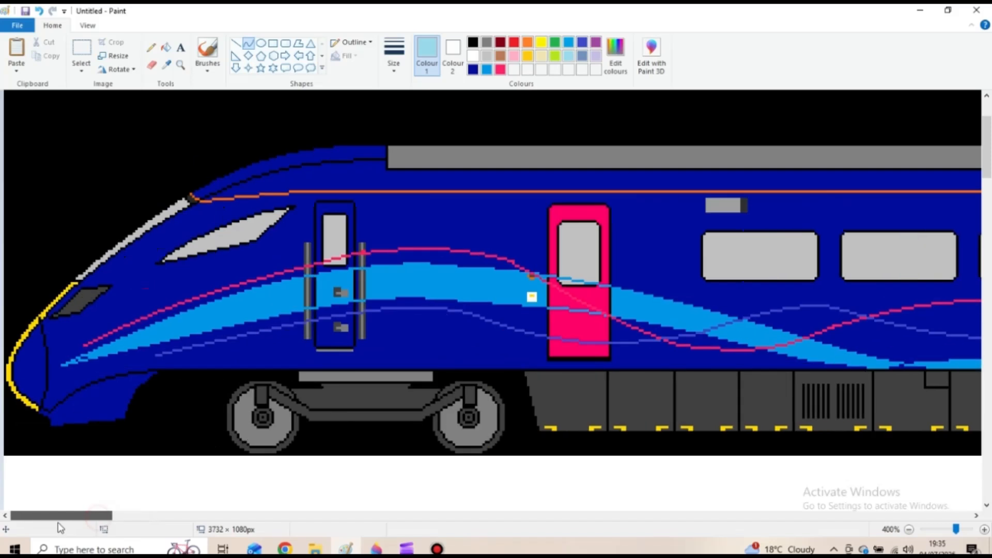
drag(412, 320, 737, 323)
drag(565, 325, 607, 267)
click(780, 288)
click(43, 11)
Step: Draw a thin light-turquoise wave from behind the cab door across the passenger door, dipping to the low point of the blue stripe
drag(384, 323, 702, 303)
mouse_move(610, 295)
mouse_down()
mouse_move(614, 279)
mouse_move(654, 281)
mouse_up()
drag(98, 517, 153, 516)
drag(165, 305, 384, 351)
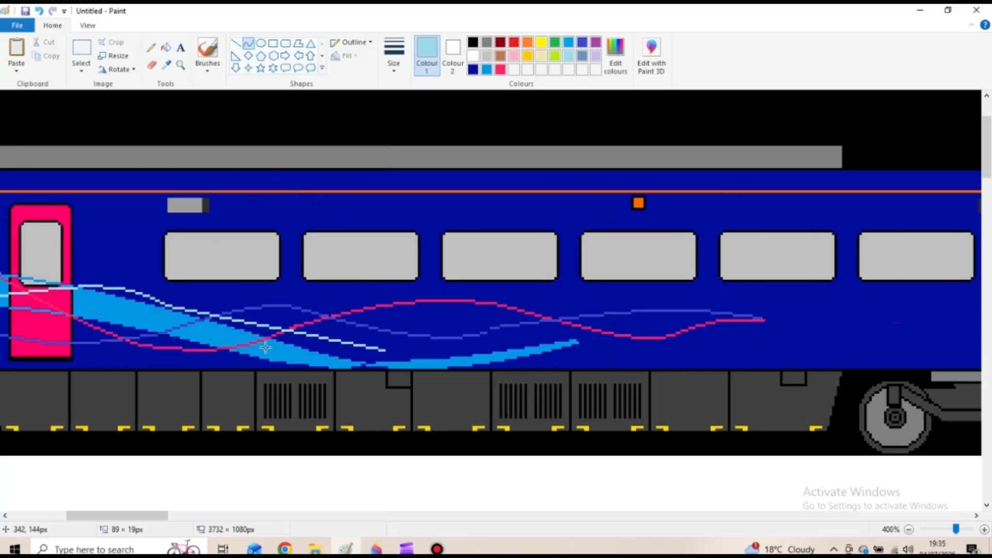
drag(266, 348, 295, 365)
click(320, 360)
click(432, 323)
Step: Continue the light-turquoise wave beneath the windows to near the end of the pink line, and extend the bright-blue stripe's tail
drag(384, 350, 585, 324)
drag(493, 340, 511, 310)
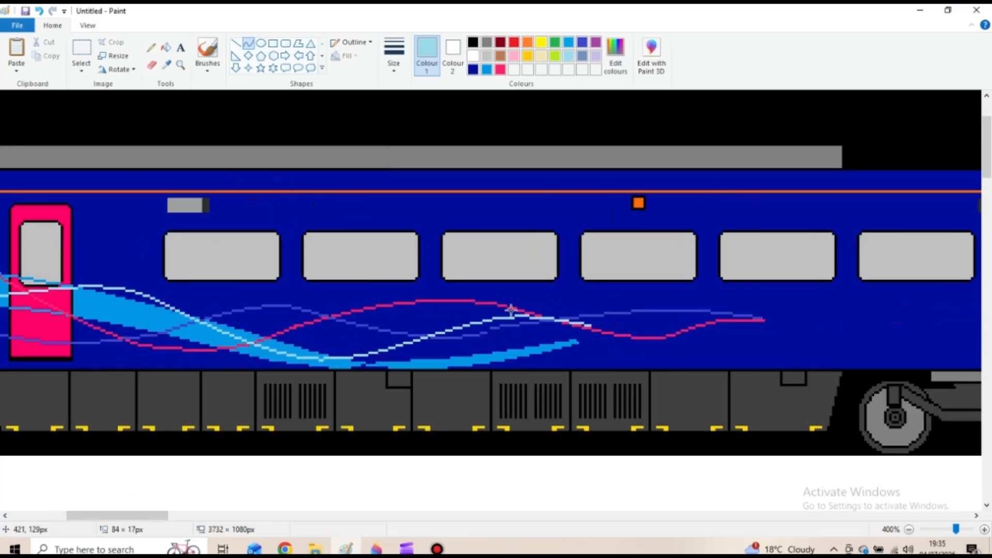
click(531, 314)
click(600, 319)
drag(585, 325, 755, 323)
drag(666, 329, 687, 329)
click(713, 327)
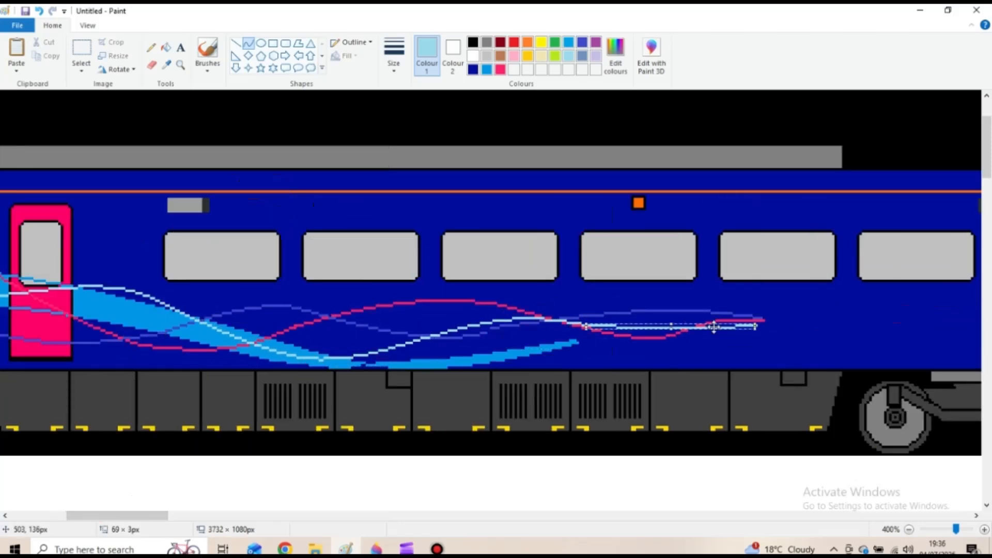
click(695, 314)
mouse_move(573, 342)
mouse_down()
mouse_move(764, 325)
mouse_move(710, 322)
mouse_up()
Step: Draw a second thin pink arch from the start of the first pink line, passing slightly higher over the cab door
scroll(263, 489, left, 5)
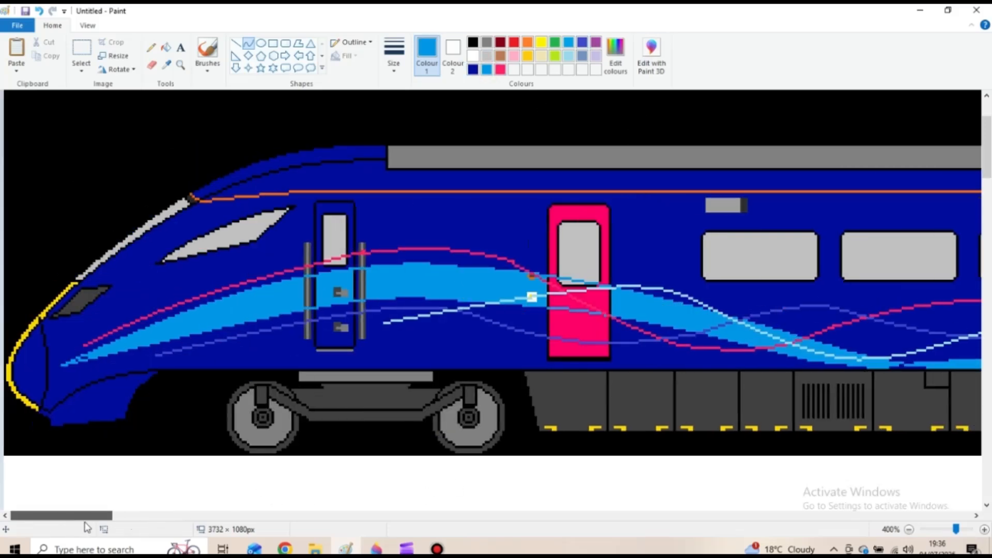
click(500, 69)
drag(85, 345, 423, 249)
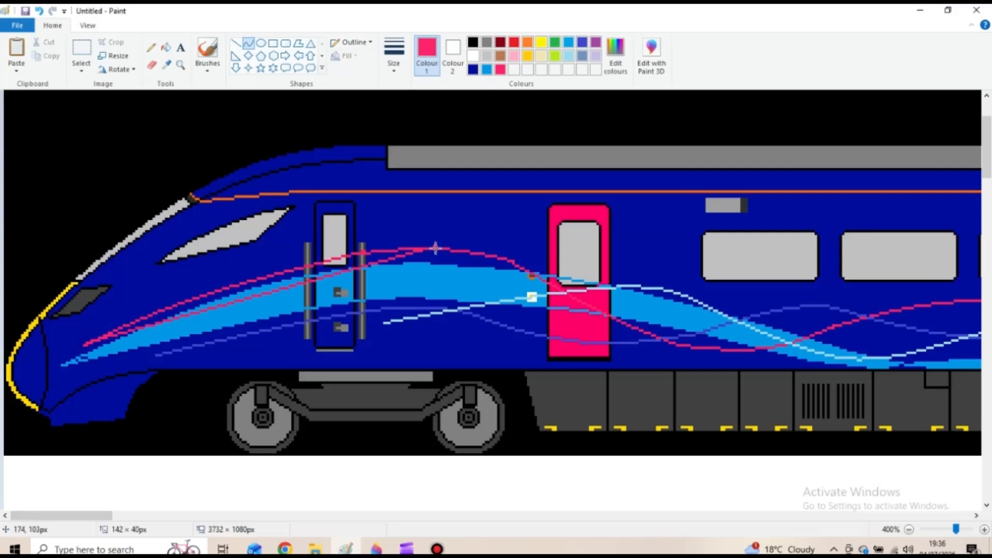
drag(333, 266, 324, 241)
Step: Continue the second pink line down beside the first one, across the passenger door and through the dip in the wave
mouse_move(387, 248)
mouse_down()
mouse_move(387, 232)
mouse_move(661, 340)
mouse_move(831, 329)
mouse_up()
click(523, 217)
click(518, 282)
click(522, 282)
click(591, 356)
click(746, 342)
click(764, 338)
click(169, 498)
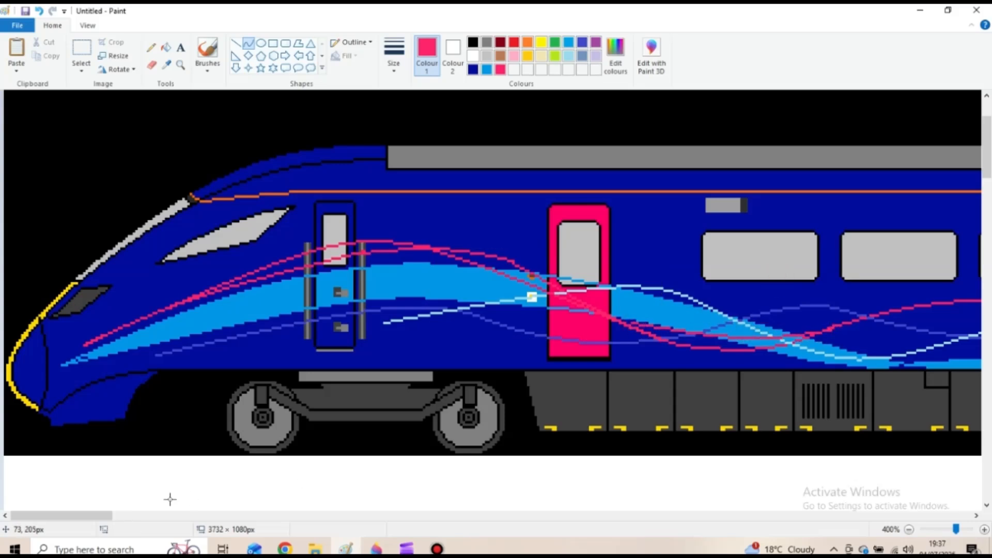
Step: Extend the second pink line beneath the windows along the rear part of the first pink wave
drag(68, 515, 117, 515)
drag(348, 330, 576, 320)
mouse_move(514, 324)
mouse_down()
mouse_move(558, 310)
mouse_move(642, 328)
mouse_move(816, 331)
mouse_up()
drag(744, 343, 680, 338)
Step: Draw a light-turquoise curve inside the front of the bright-blue stripe and fill the band above it with light turquoise
drag(111, 516, 61, 515)
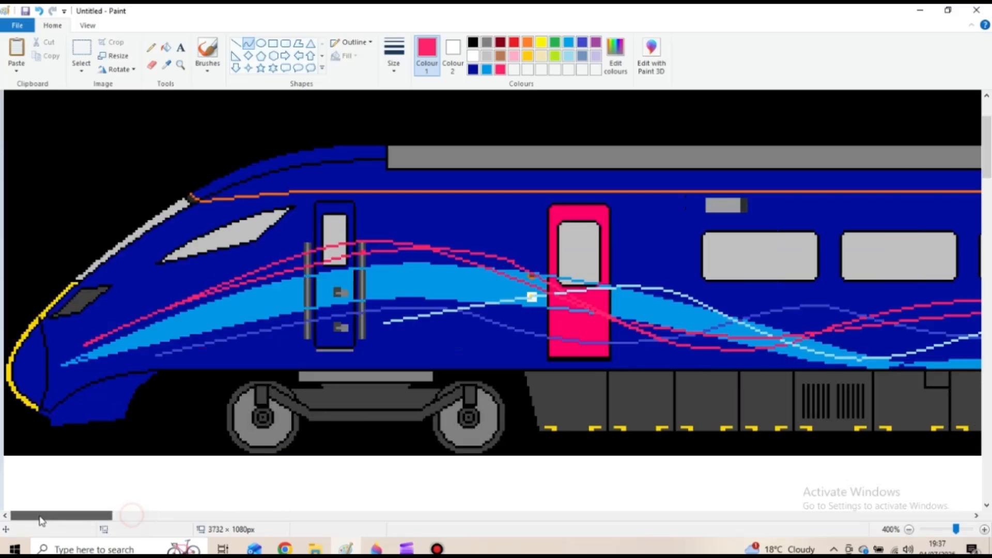
click(567, 56)
drag(122, 340, 475, 270)
mouse_move(322, 289)
mouse_down()
mouse_move(309, 274)
mouse_move(311, 281)
mouse_up()
click(126, 308)
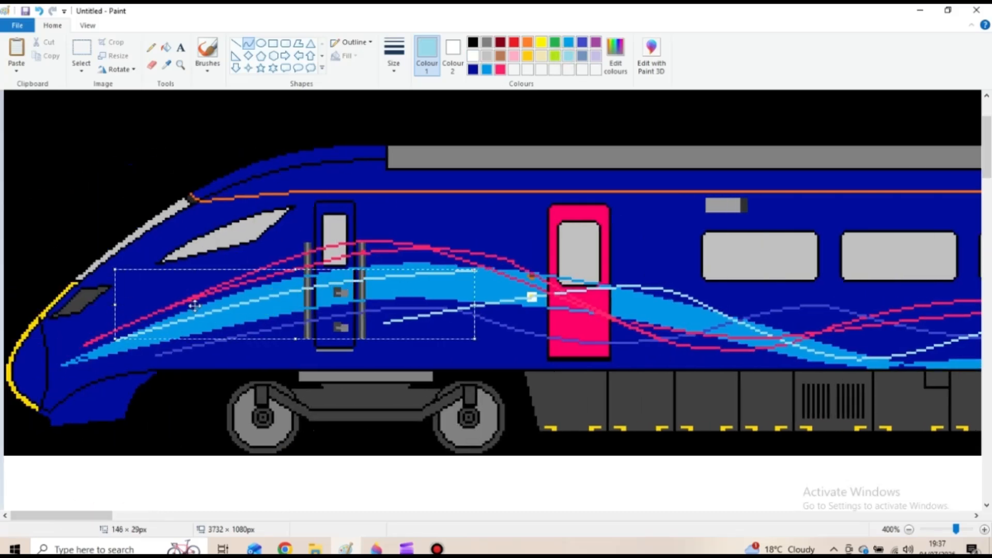
click(165, 47)
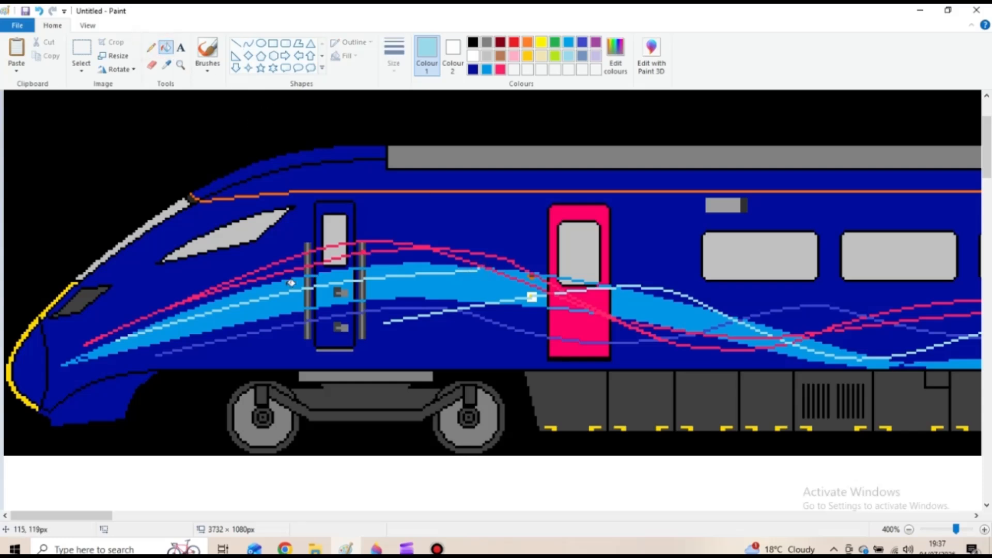
click(332, 274)
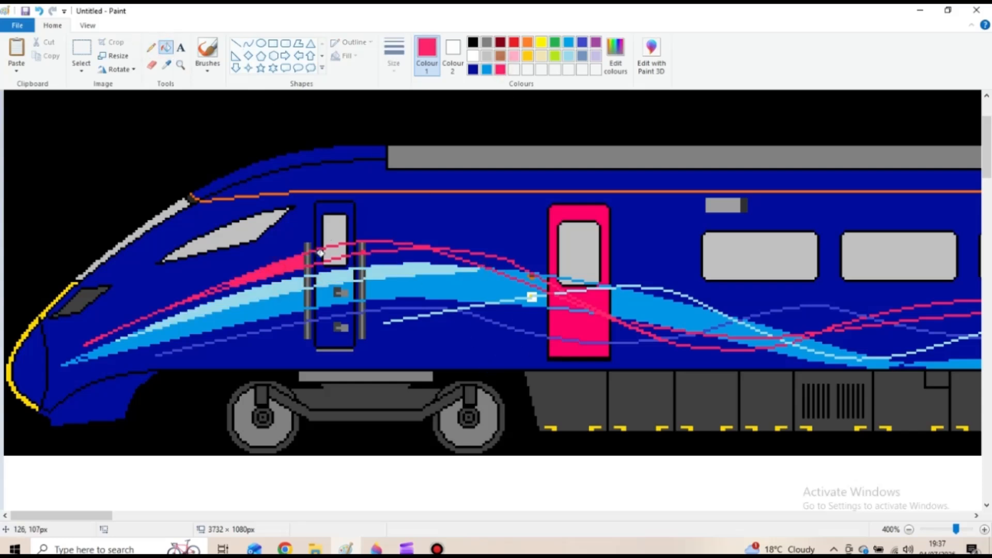
Step: Fill the gaps between the two pink lines with the custom pink along the front half of the car
click(487, 250)
click(709, 336)
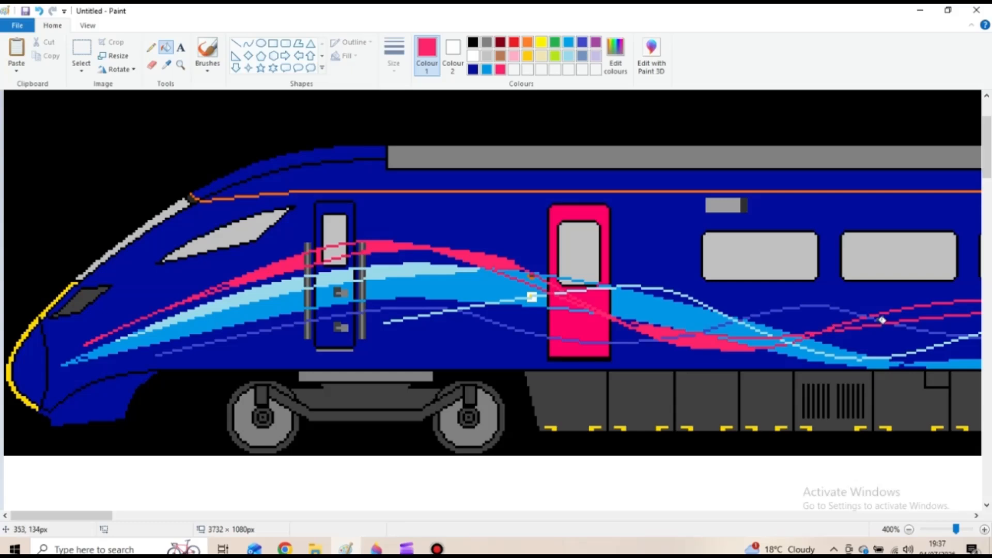
click(918, 309)
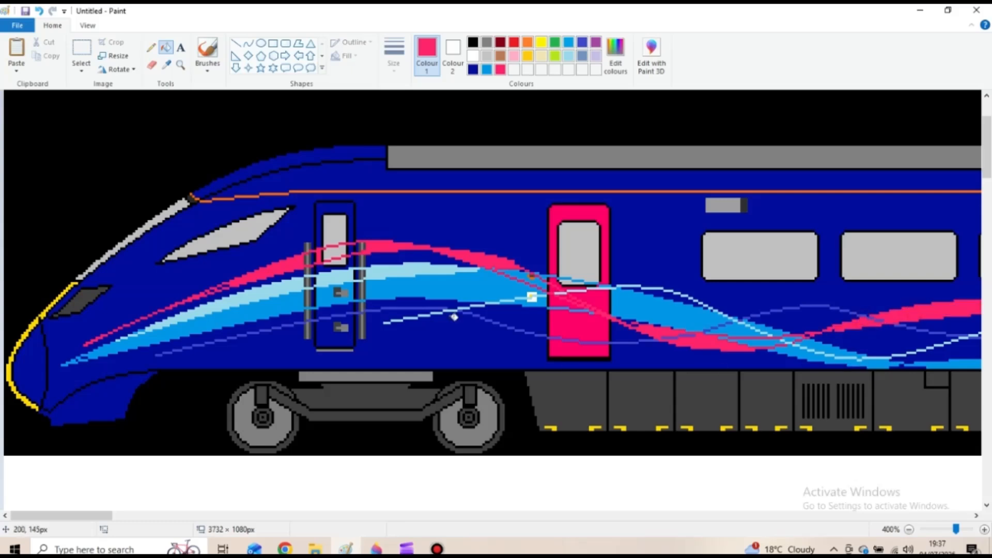
Step: Draw a second indigo curve alongside the front part of the indigo line, bring it down to the passenger door, and fill the band between them
click(248, 45)
drag(157, 351, 455, 302)
drag(358, 316, 412, 300)
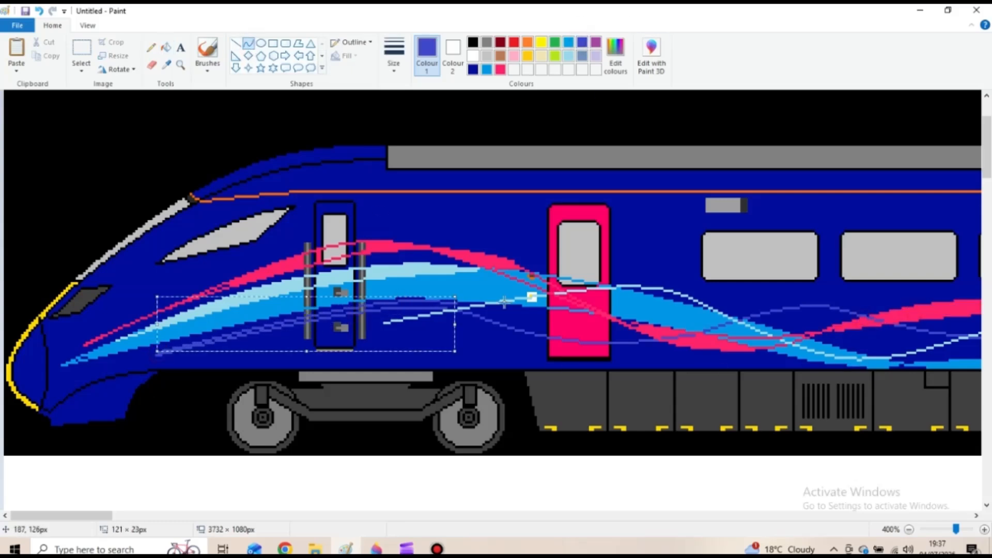
drag(483, 303, 512, 315)
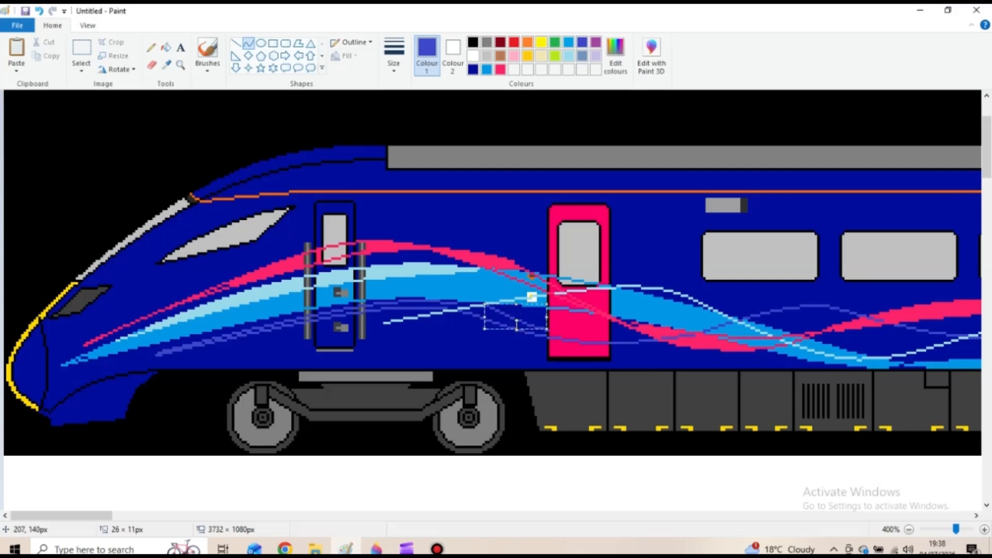
click(517, 324)
click(166, 47)
click(499, 316)
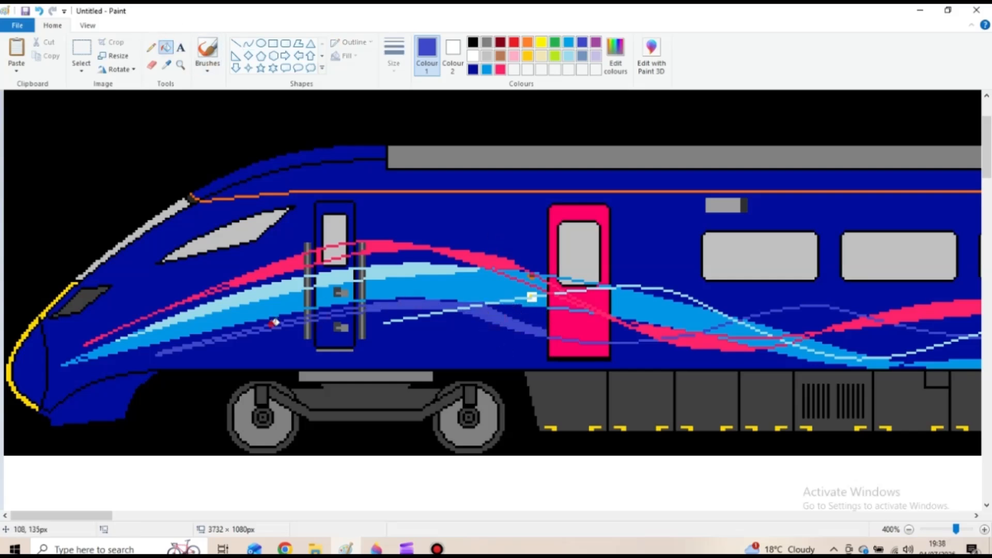
Step: Thicken the indigo line's crest beneath the first passenger window with a second curve and fill the gap with indigo
click(248, 43)
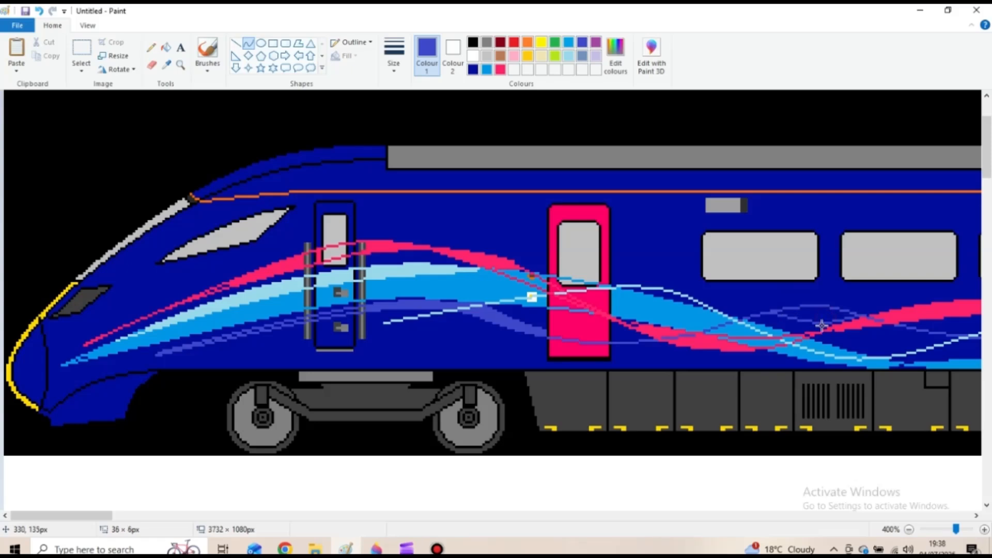
drag(822, 326, 830, 249)
click(42, 11)
click(151, 47)
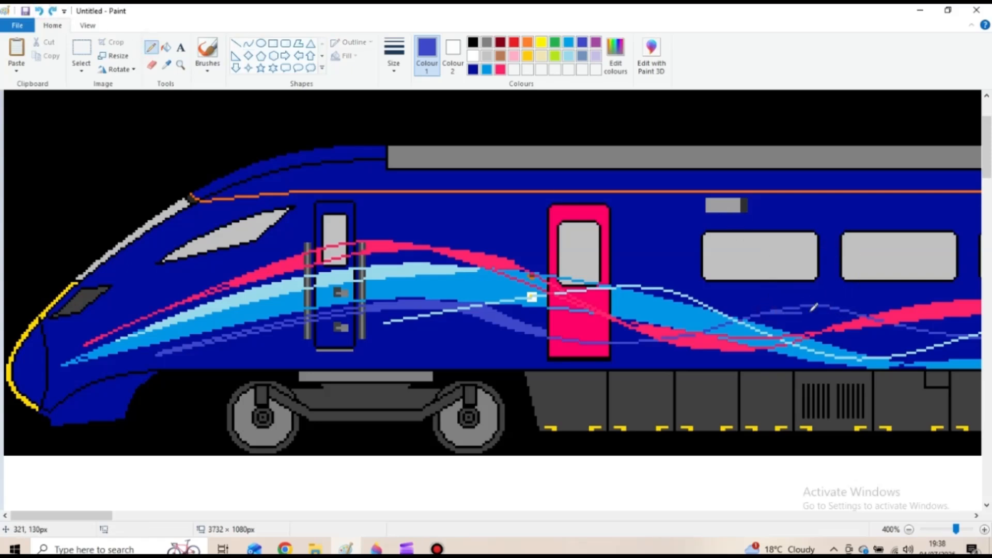
click(166, 47)
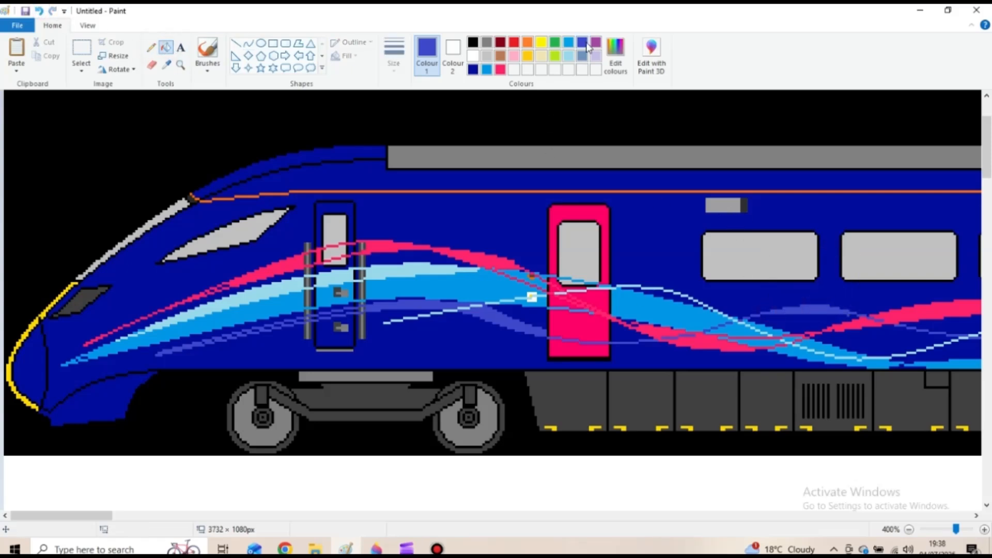
Step: Define a custom teal-blue colour with red 4, green 159 and blue 210
click(602, 67)
click(570, 192)
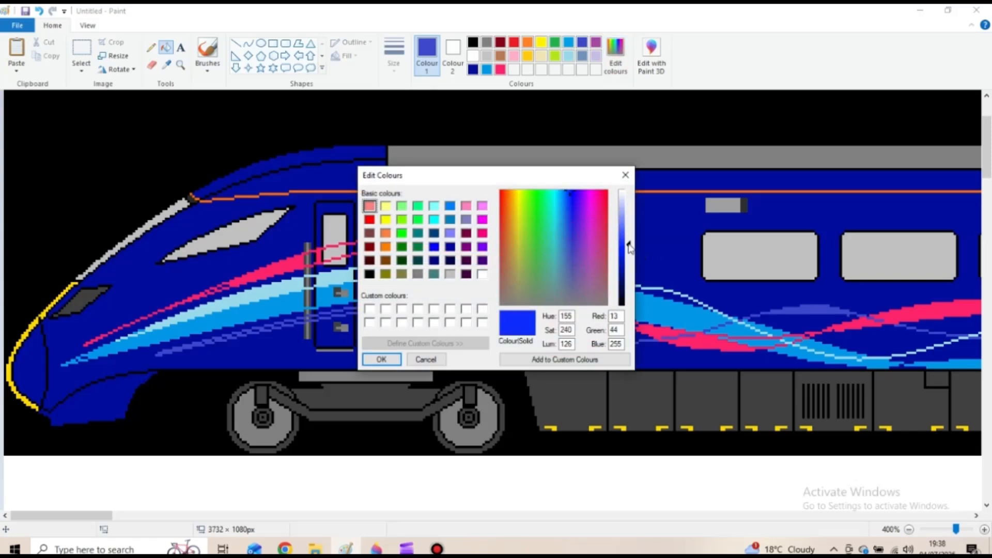
click(566, 190)
click(572, 191)
drag(628, 245, 629, 238)
click(560, 197)
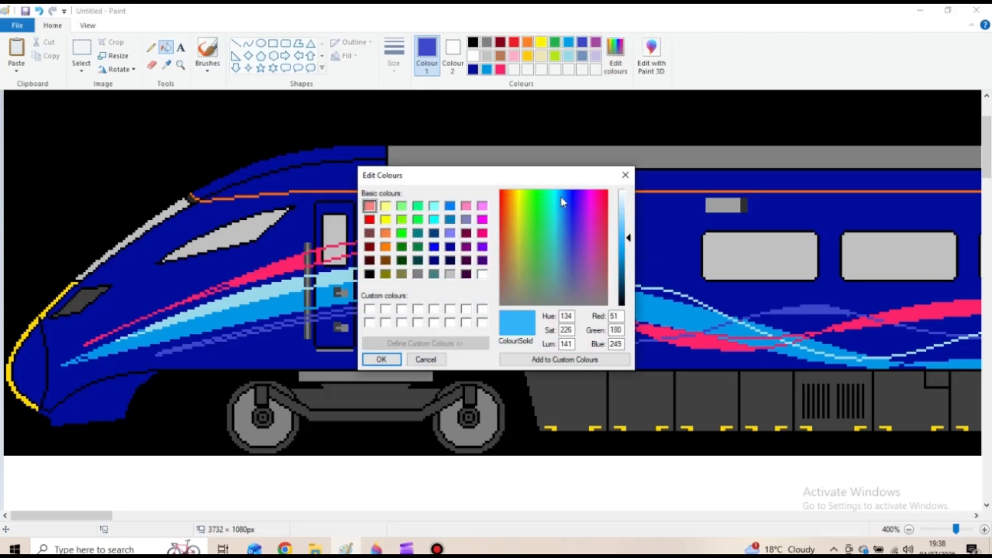
drag(560, 197, 559, 195)
drag(629, 238, 629, 256)
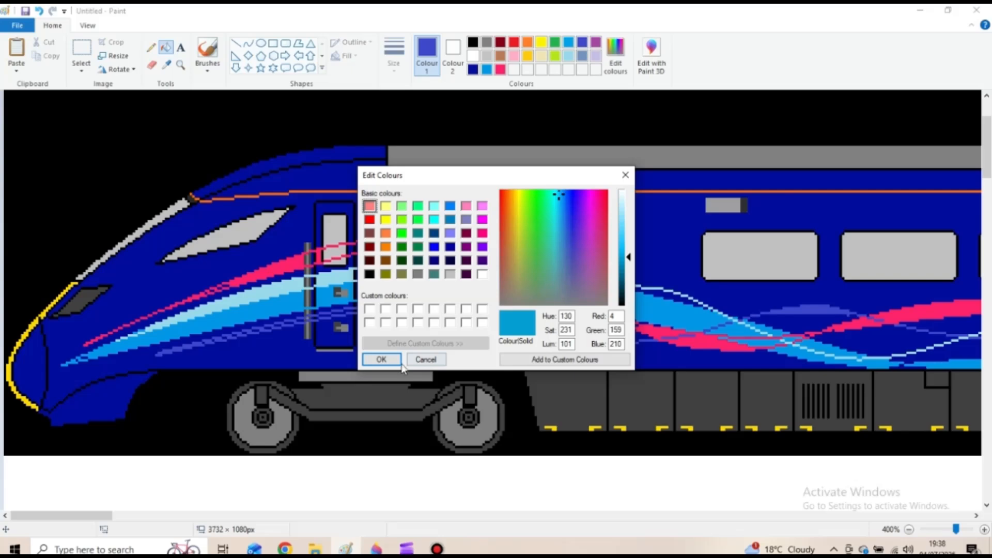
click(400, 362)
Step: Draw a teal-blue line along the lower edge of the front wave, across the passenger door and up towards the first windows
click(248, 43)
drag(513, 315, 531, 320)
drag(444, 307, 435, 289)
drag(243, 318, 300, 297)
click(553, 317)
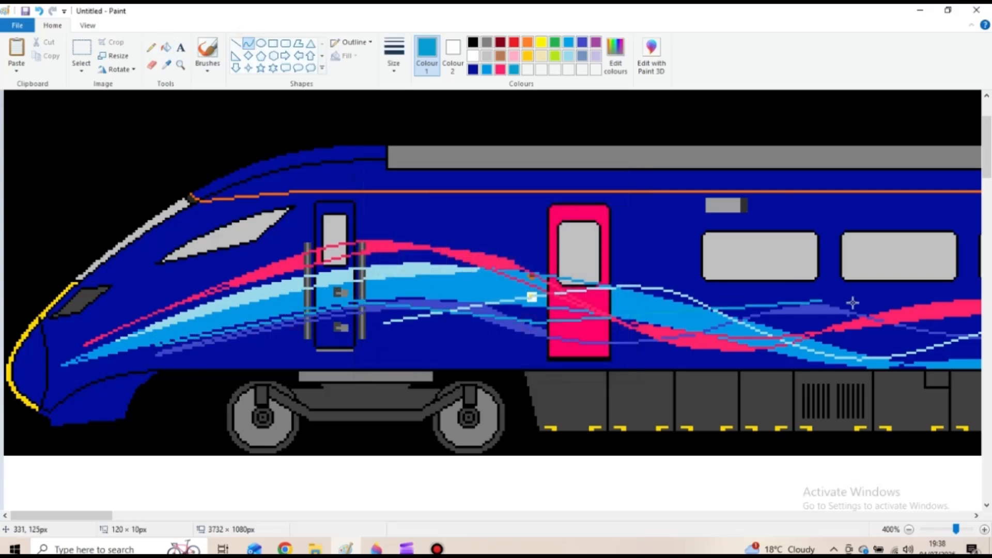
Step: Extend the teal-blue line as a shallow arch beneath the windows, above the rear crest of the pink stripe
drag(64, 515, 113, 515)
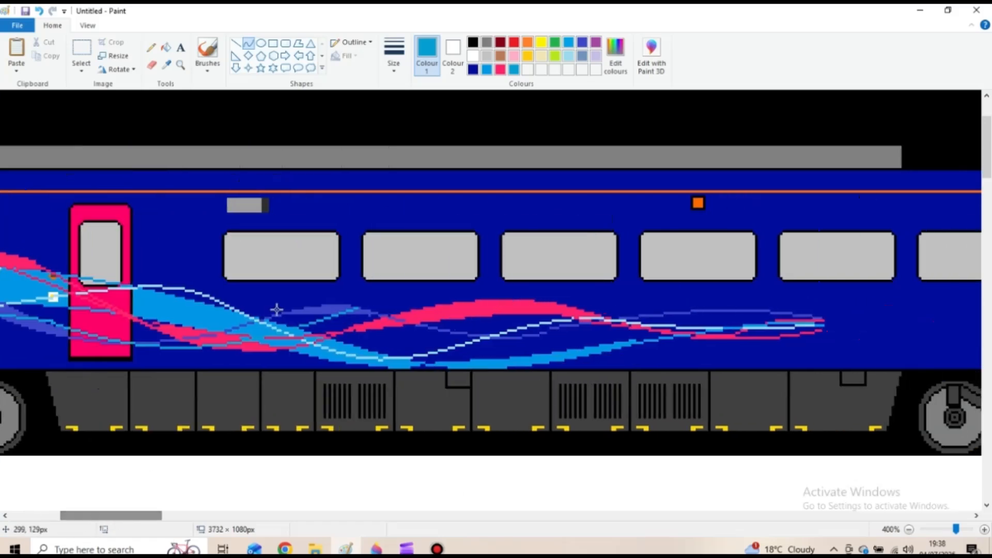
mouse_move(359, 309)
mouse_down()
mouse_move(722, 303)
mouse_move(790, 316)
mouse_up()
mouse_move(515, 322)
mouse_down()
mouse_move(575, 270)
mouse_move(595, 289)
mouse_up()
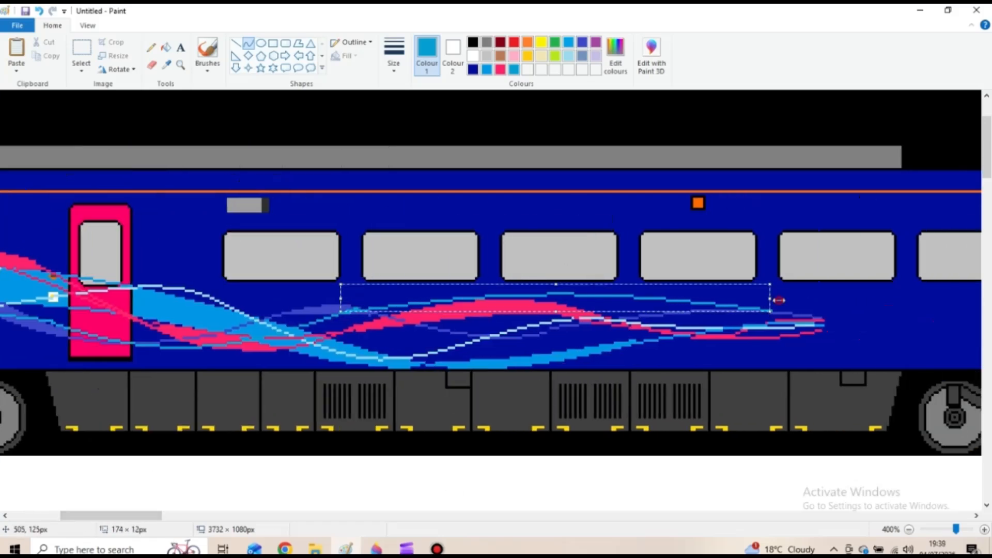
Step: Redraw the black vertical edges of the driver's door over the wave stripes
drag(122, 515, 72, 515)
click(909, 529)
click(910, 529)
click(909, 529)
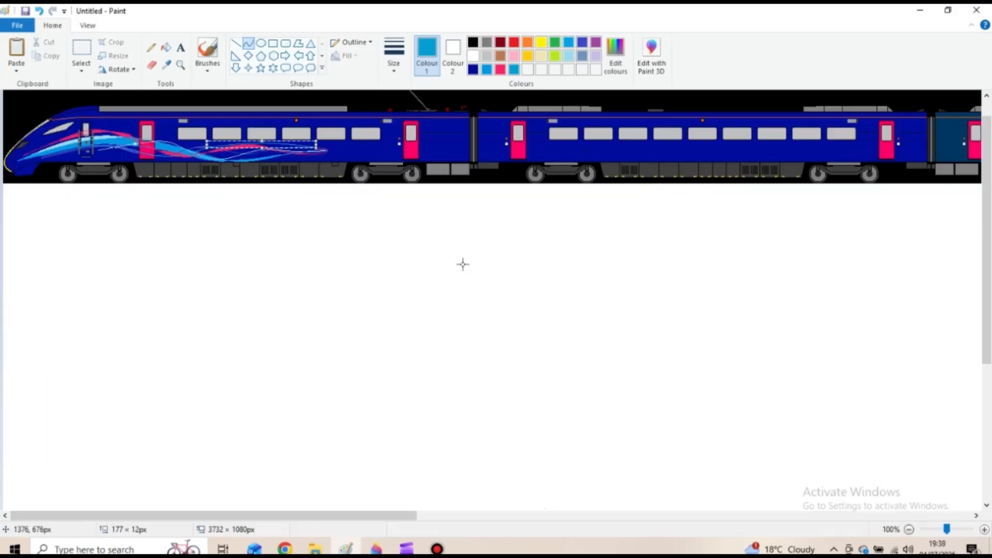
click(984, 529)
click(984, 529)
click(984, 529)
click(984, 529)
drag(76, 516, 90, 518)
click(985, 529)
click(985, 529)
click(235, 43)
click(473, 42)
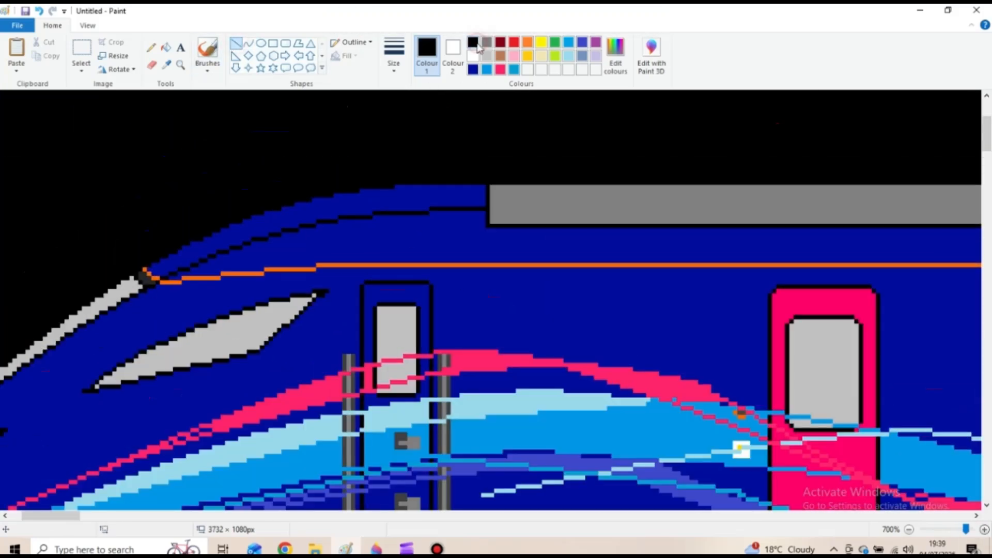
scroll(361, 244, down, 2)
drag(359, 241, 359, 413)
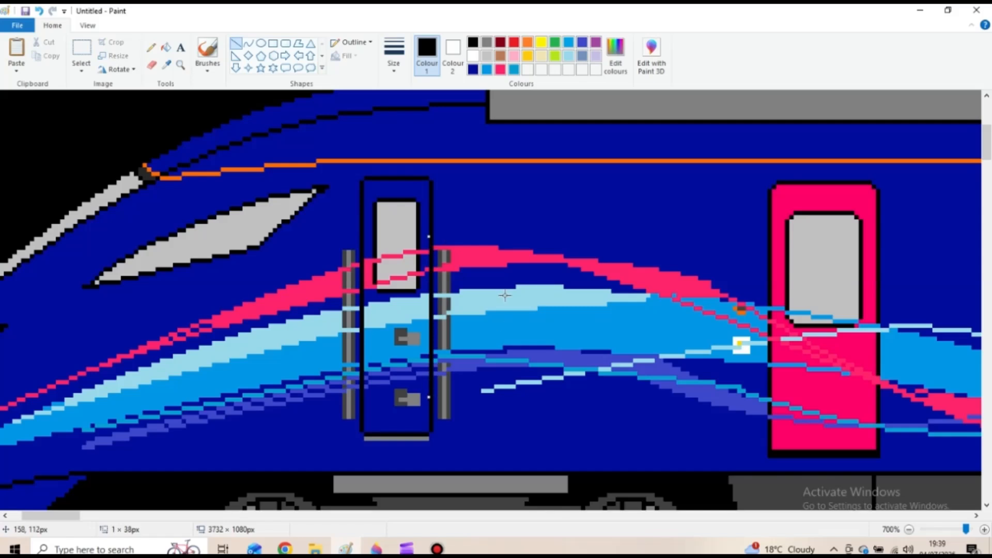
Step: Repaint the two handrails beside the driver's door over the waves, sampling their dark-grey edges and mid-grey centres
click(166, 65)
click(345, 396)
drag(353, 416, 342, 410)
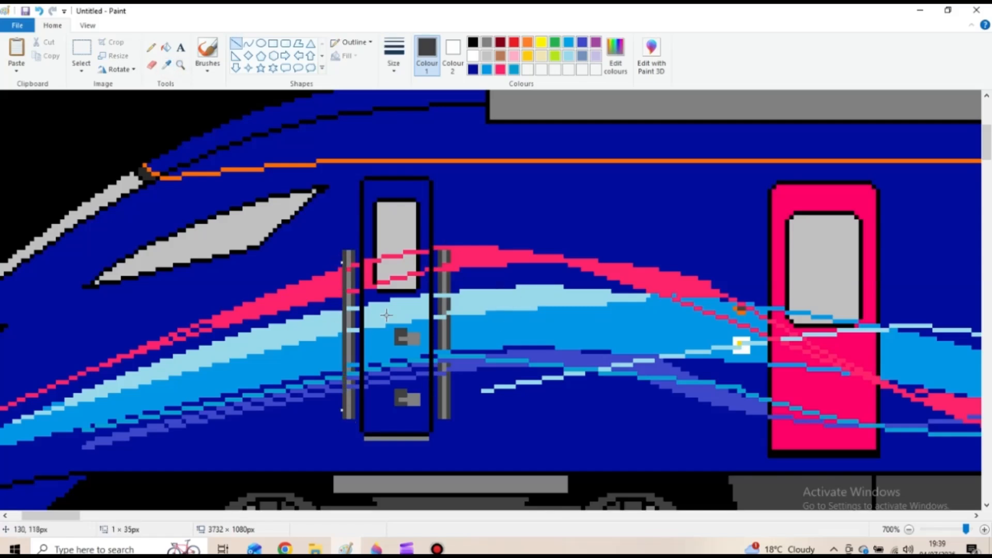
drag(448, 264, 448, 360)
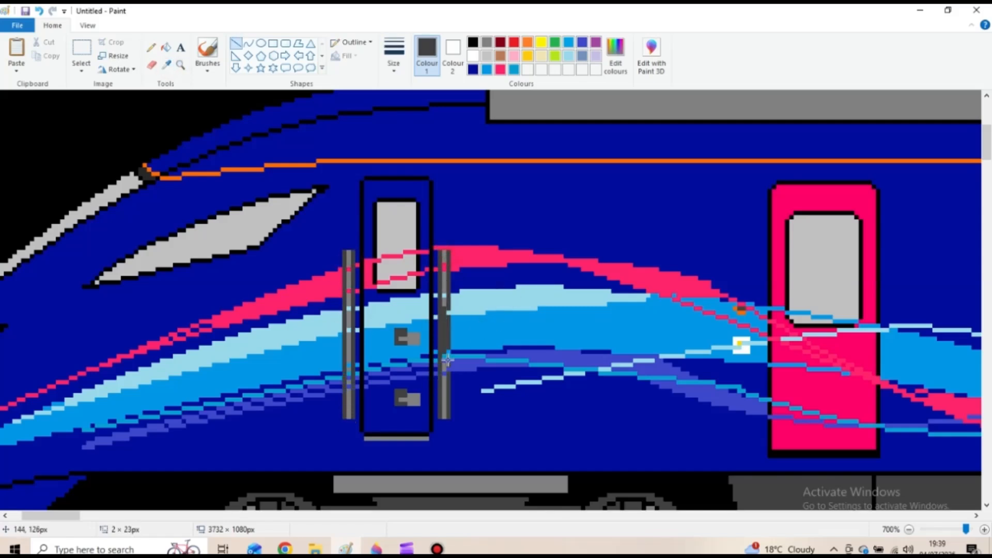
click(166, 65)
click(348, 257)
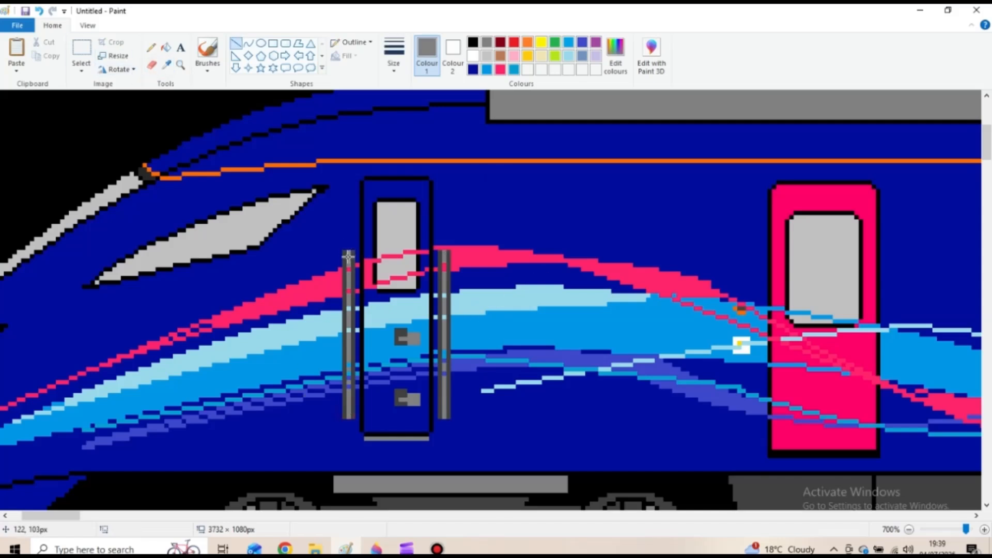
Step: Restore the driver's door window by redrawing its black frame and painting the sampled light grey over the pink lines
click(151, 47)
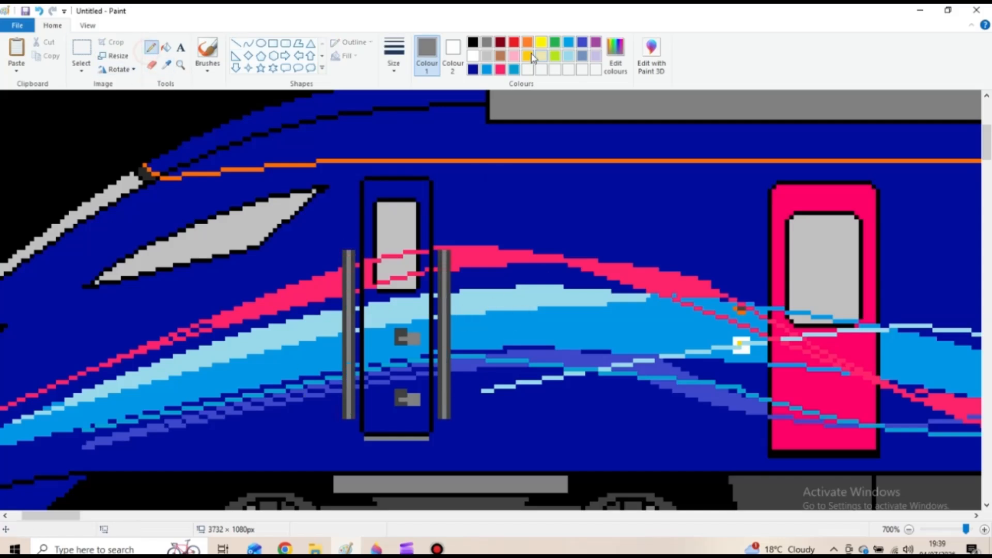
click(472, 42)
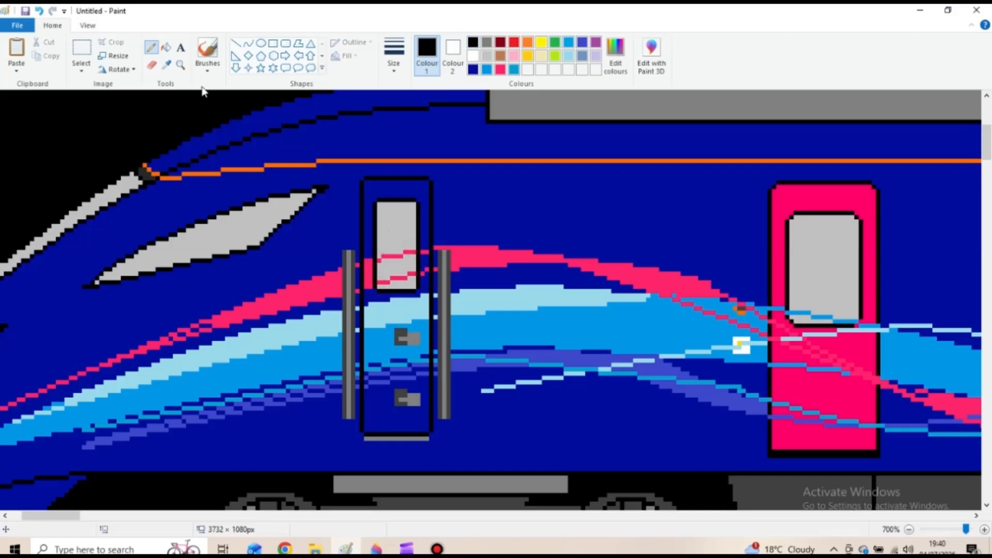
click(166, 64)
click(394, 222)
drag(379, 254, 406, 247)
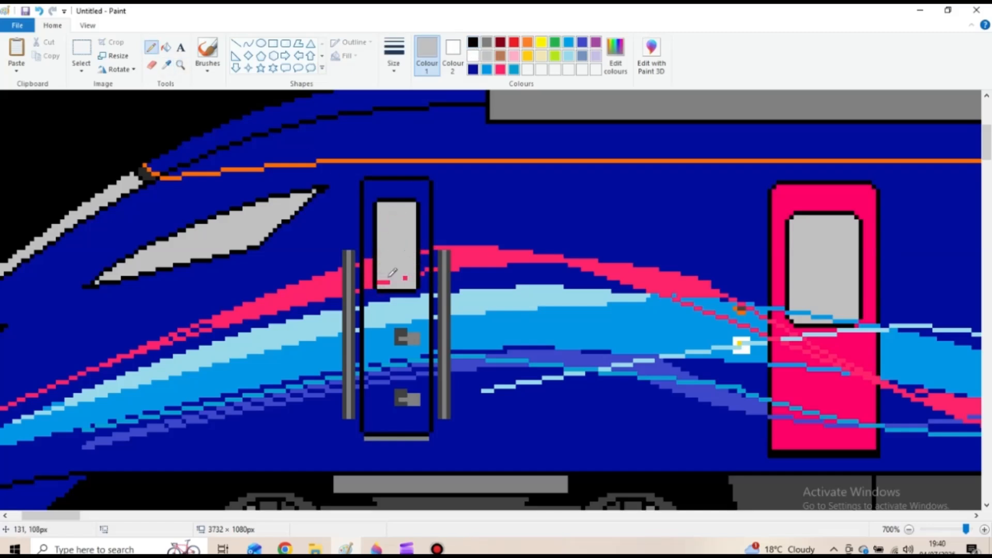
Step: Fill the leftover wave gaps around the driver's door with the stripe colours and undo the stray pink fill on the door edge
click(166, 48)
click(486, 69)
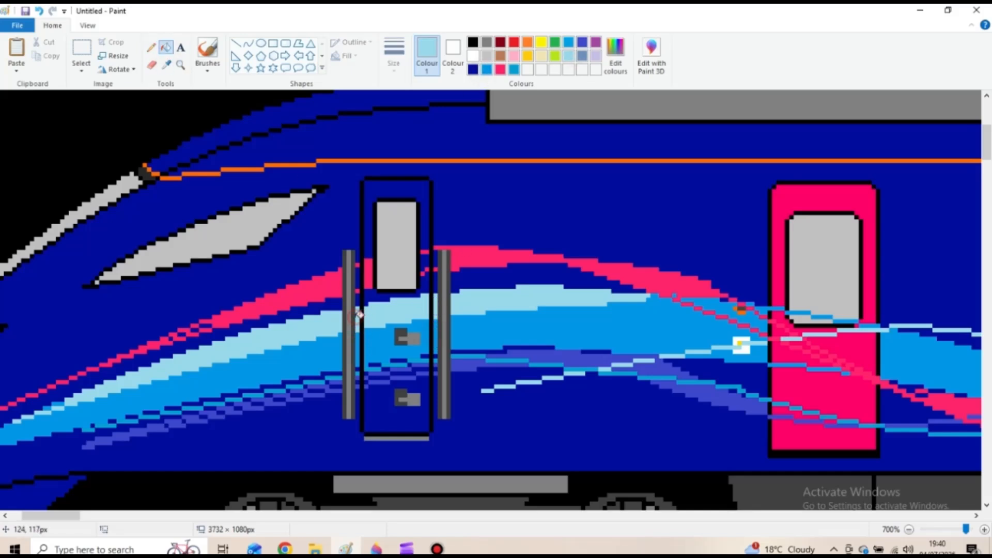
click(437, 253)
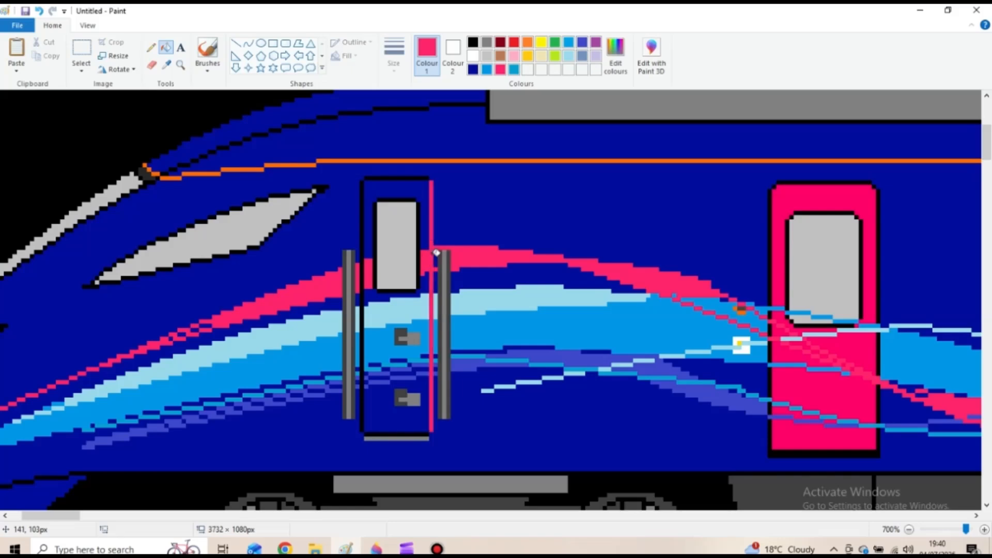
click(39, 13)
Step: Copy the clean pink door from the rear end of the car and paste it exactly over the front passenger door
drag(50, 515, 183, 515)
click(81, 50)
drag(377, 180, 490, 457)
right_click(432, 361)
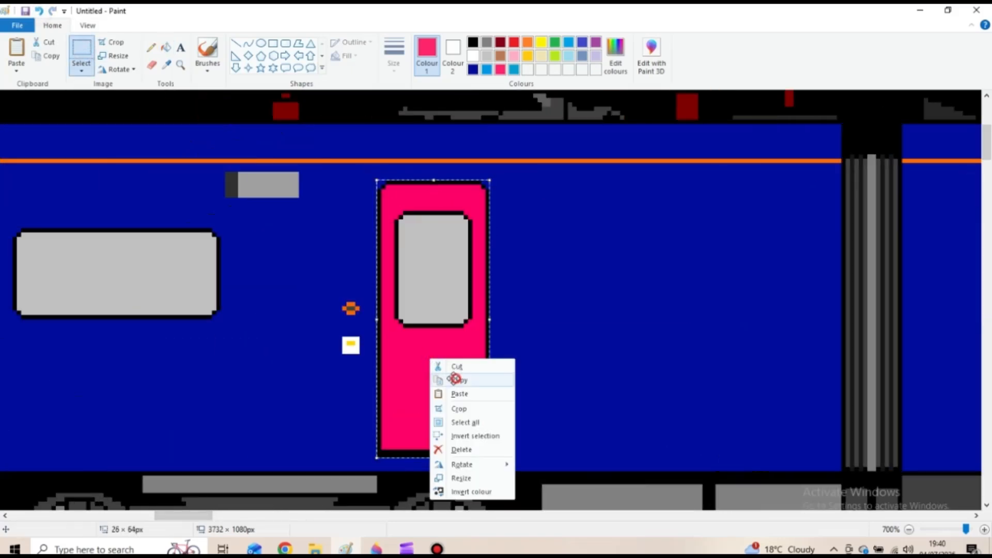
click(455, 378)
drag(160, 515, 52, 515)
key(ctrl+v)
drag(85, 210, 407, 290)
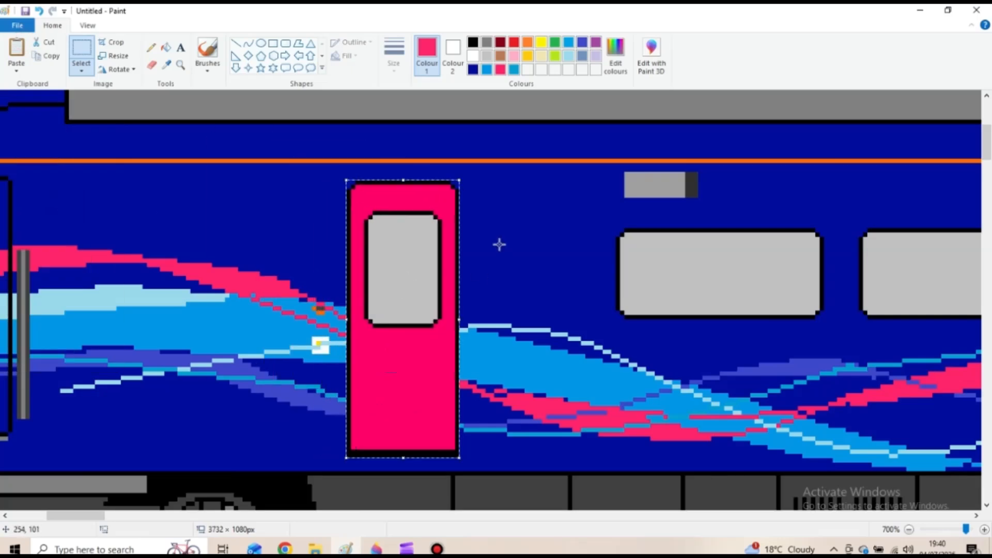
click(483, 256)
Step: Extend two pink lines and one indigo line from the wave ends to converge shortly before the rear passenger door
drag(101, 518, 177, 520)
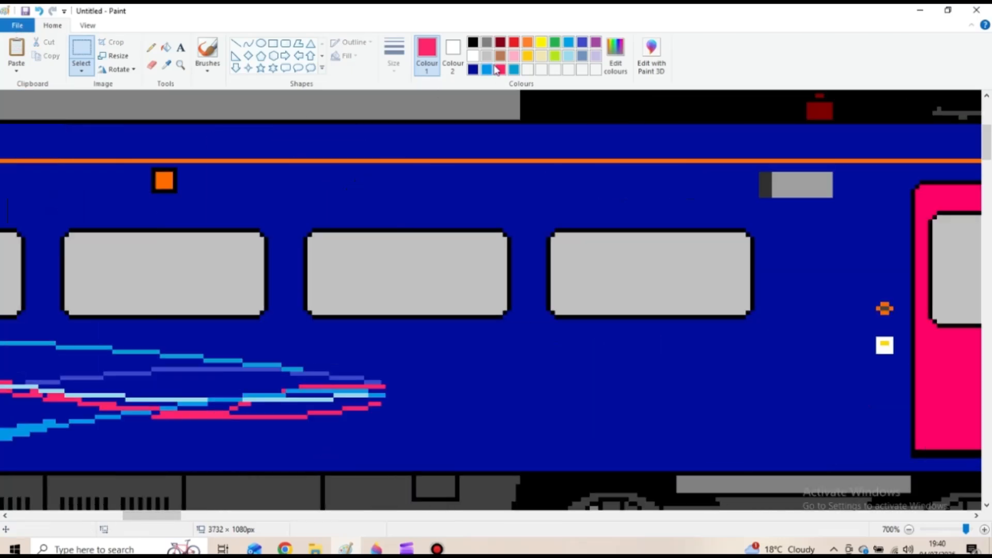
click(236, 44)
drag(383, 387, 806, 390)
drag(376, 401, 804, 392)
drag(396, 383, 806, 392)
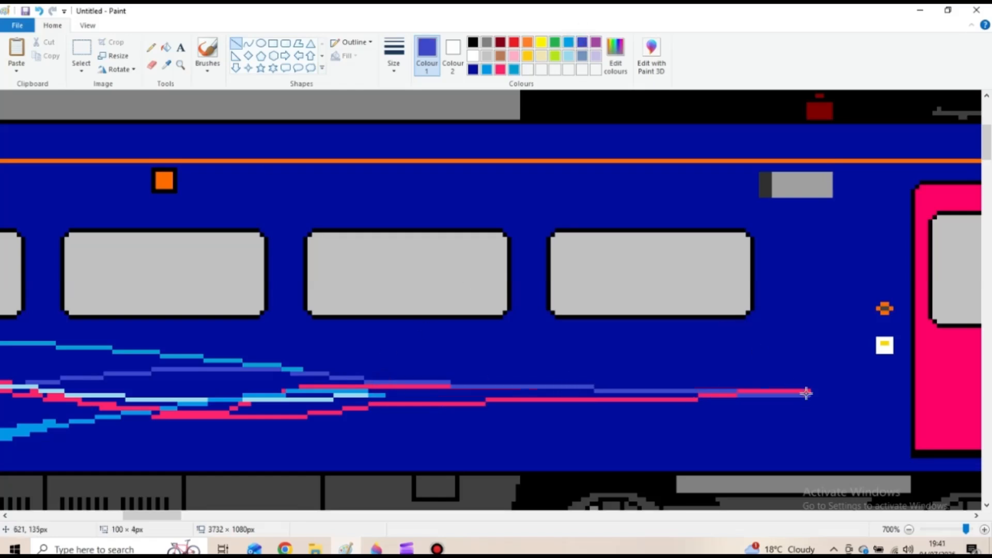
Step: Add a light-turquoise line and a teal-blue line, about 101 and 106 px long, from the wave ends towards the rear passenger door
drag(369, 397, 802, 393)
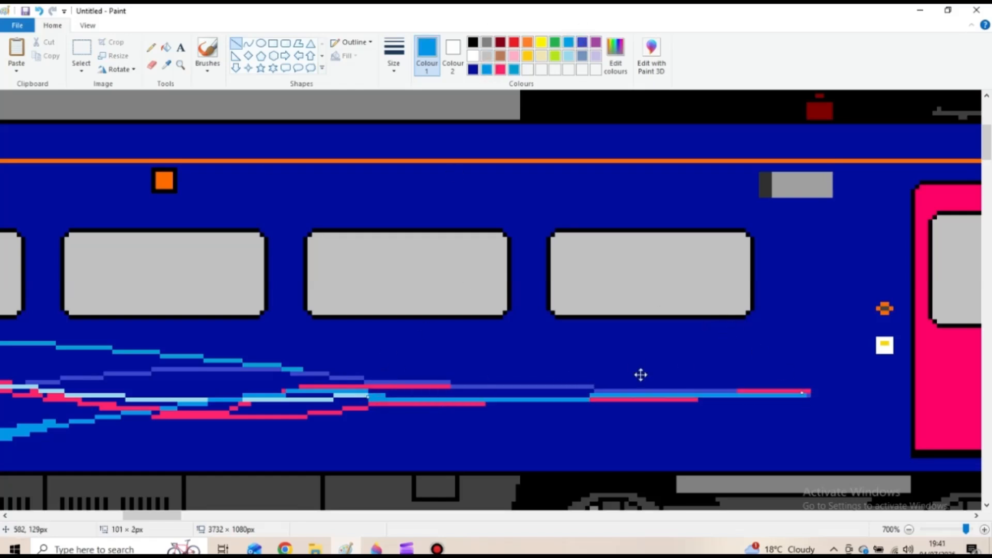
click(568, 55)
click(514, 73)
click(568, 58)
click(480, 341)
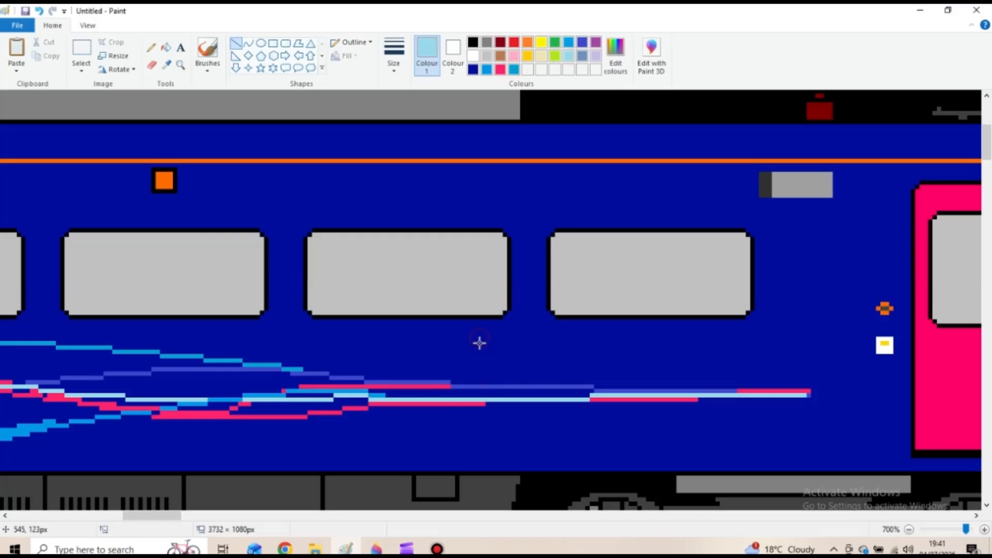
drag(369, 395, 827, 394)
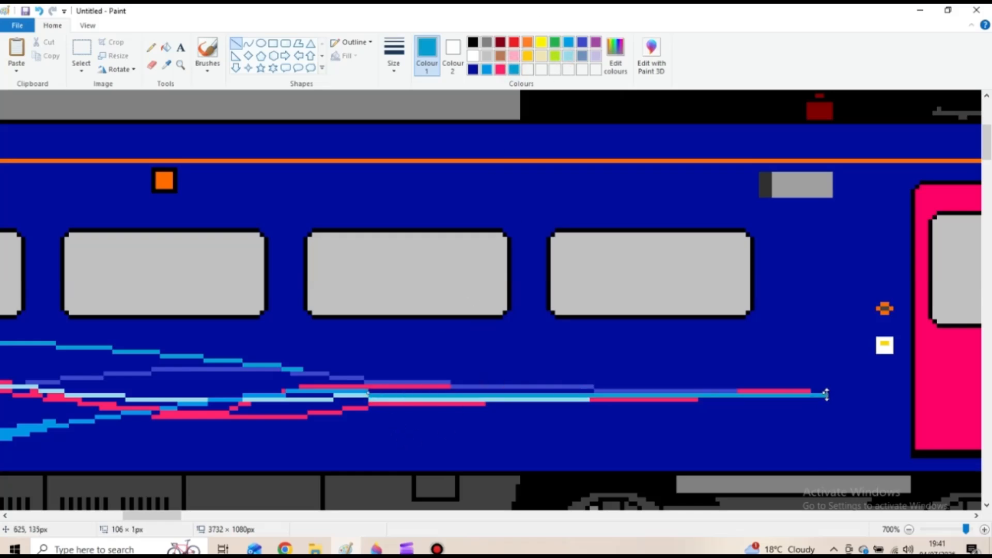
Step: Draw a bright-blue curve on the second car, rising from beside the front door to a crest and falling towards the lower body edge
click(909, 530)
click(909, 530)
click(909, 530)
mouse_move(219, 517)
mouse_down()
mouse_move(38, 530)
mouse_move(138, 519)
mouse_move(68, 516)
mouse_move(298, 516)
mouse_move(274, 516)
mouse_up()
click(909, 530)
click(909, 531)
click(984, 529)
click(984, 530)
click(909, 530)
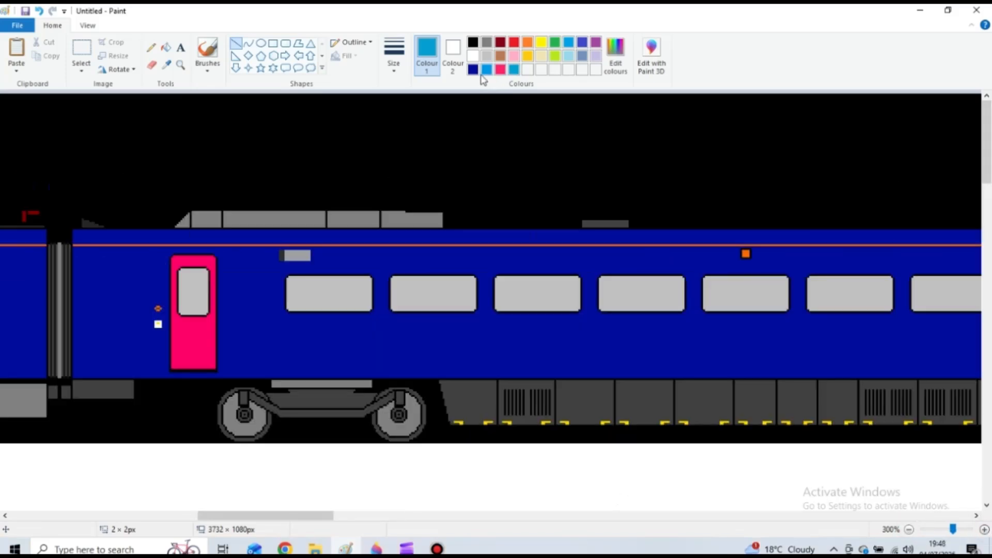
click(486, 71)
click(247, 44)
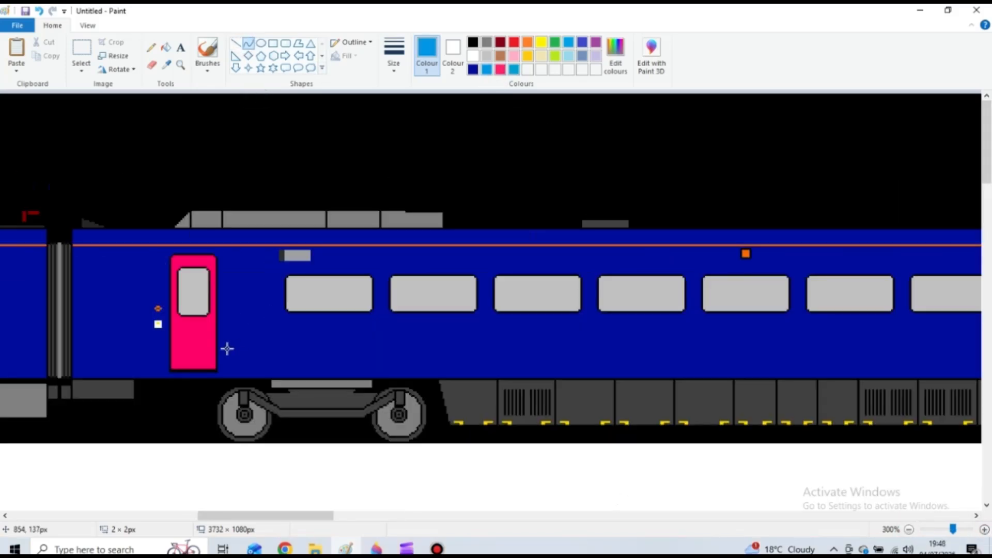
mouse_move(282, 327)
mouse_down()
mouse_move(372, 365)
mouse_move(324, 335)
mouse_up()
click(332, 345)
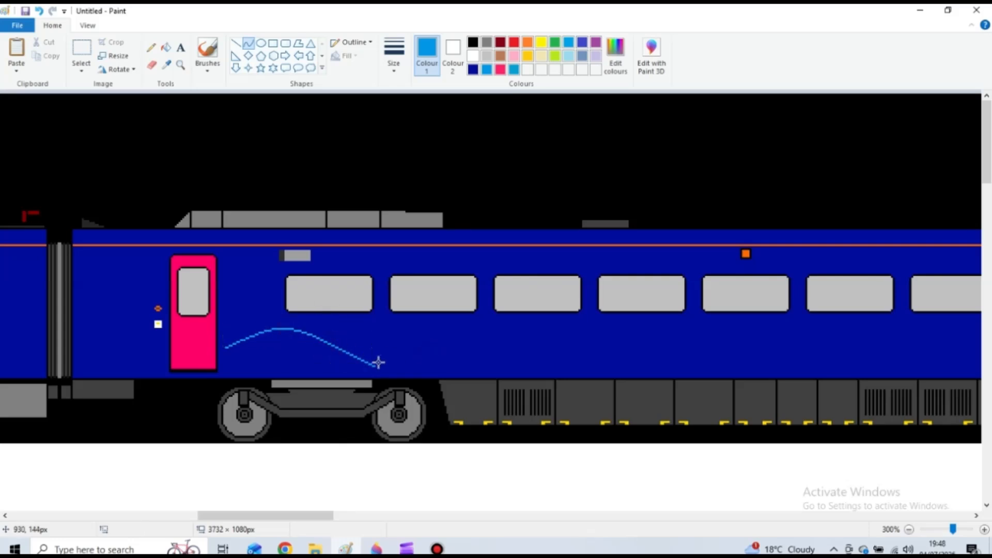
Step: Continue the second car's bright-blue line from the dip up towards the area beneath the second window
mouse_move(376, 365)
mouse_down()
mouse_move(448, 342)
mouse_move(392, 365)
mouse_up()
drag(416, 348, 417, 342)
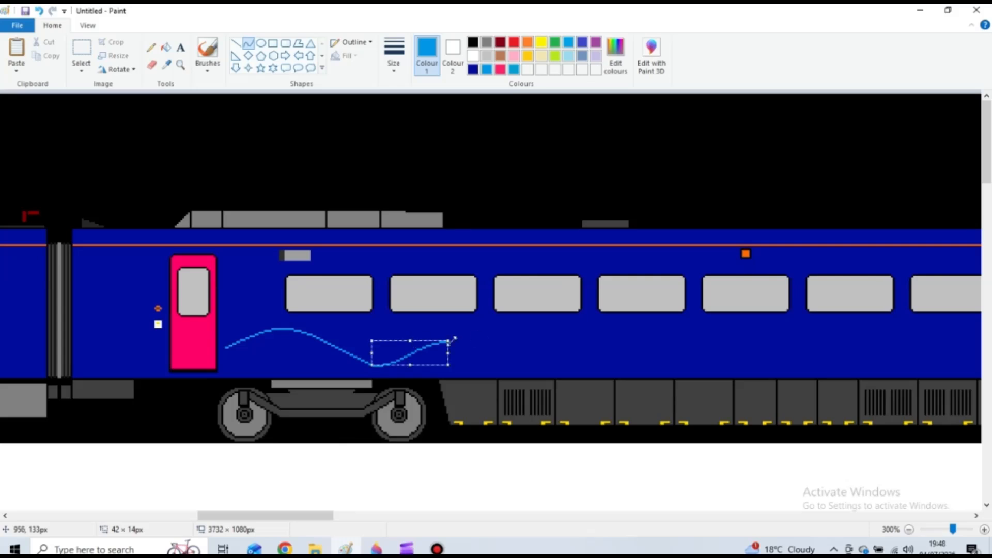
click(473, 339)
drag(254, 518, 272, 518)
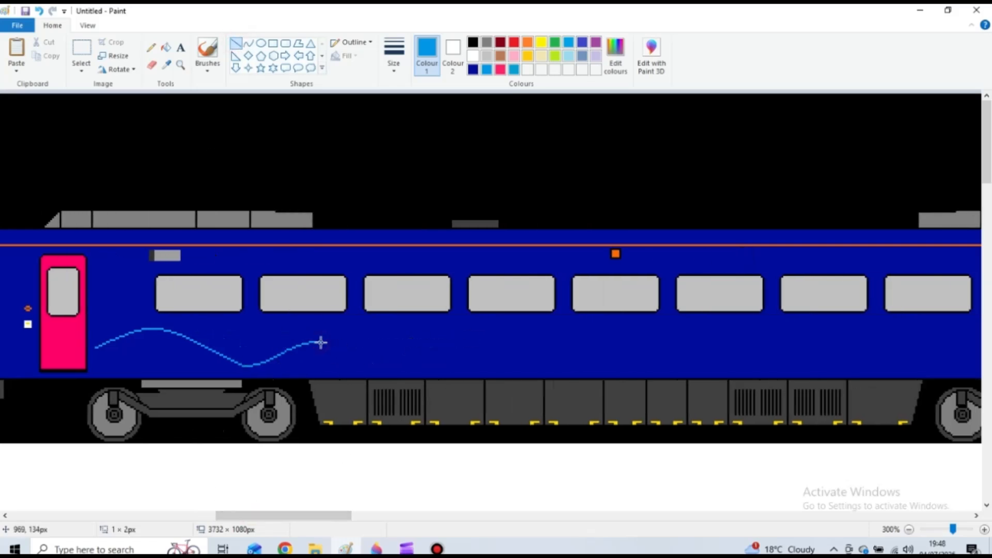
Step: Extend the bright-blue line about 158 px straight beneath the windows to the middle of the second car
drag(321, 342, 500, 339)
drag(606, 342, 615, 342)
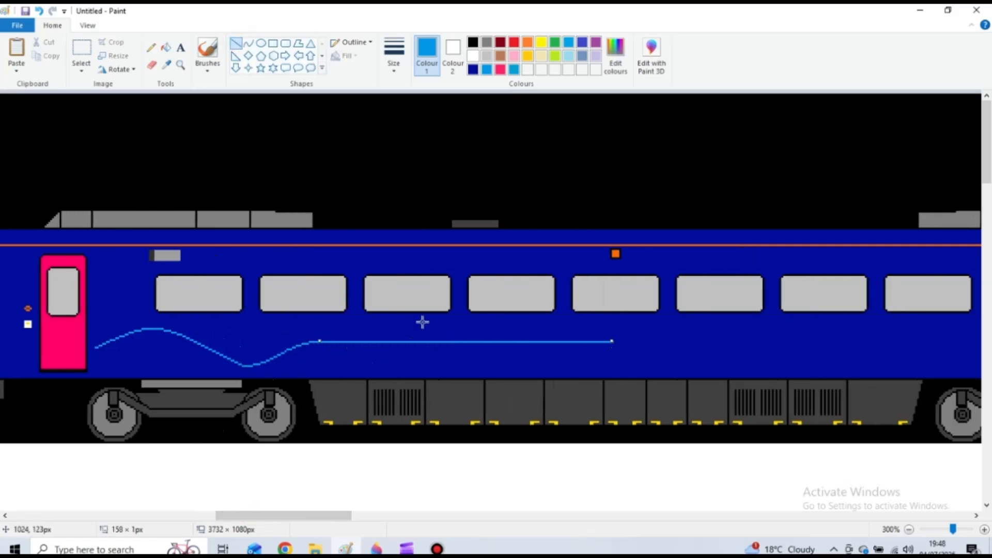
Step: Draw the bright-blue wave's lower edge from the front door under the crest and down to the dip
drag(331, 515, 317, 515)
click(984, 529)
click(985, 529)
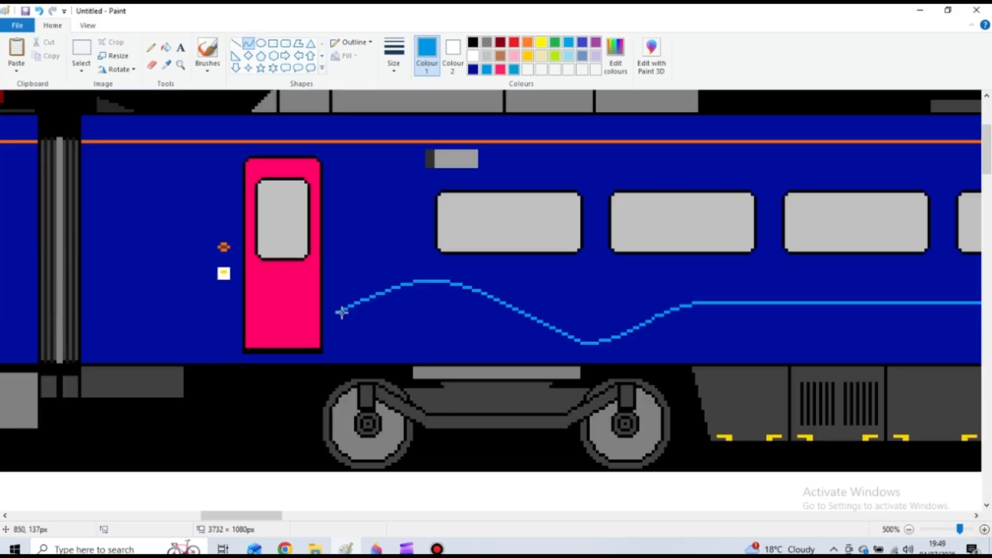
drag(396, 297, 443, 306)
drag(425, 305, 561, 358)
click(425, 300)
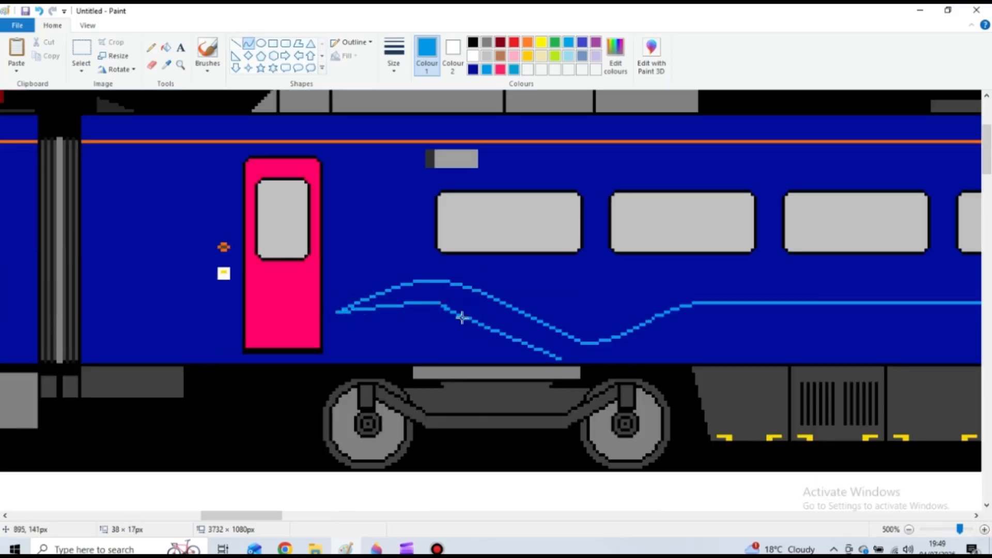
Step: Continue the lower edge from the dip up to the straight line and fill the enclosed wave with bright blue
mouse_move(461, 317)
mouse_down()
mouse_move(514, 340)
mouse_move(671, 331)
mouse_up()
click(516, 341)
mouse_move(630, 347)
mouse_down()
mouse_move(609, 358)
mouse_move(605, 342)
mouse_up()
click(627, 351)
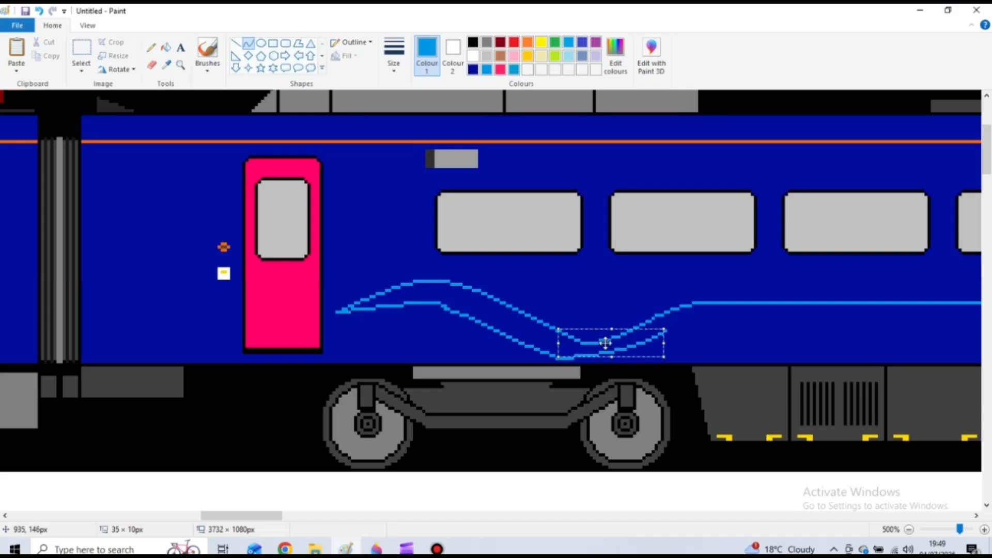
mouse_move(665, 333)
mouse_down()
mouse_move(711, 308)
mouse_move(682, 323)
mouse_up()
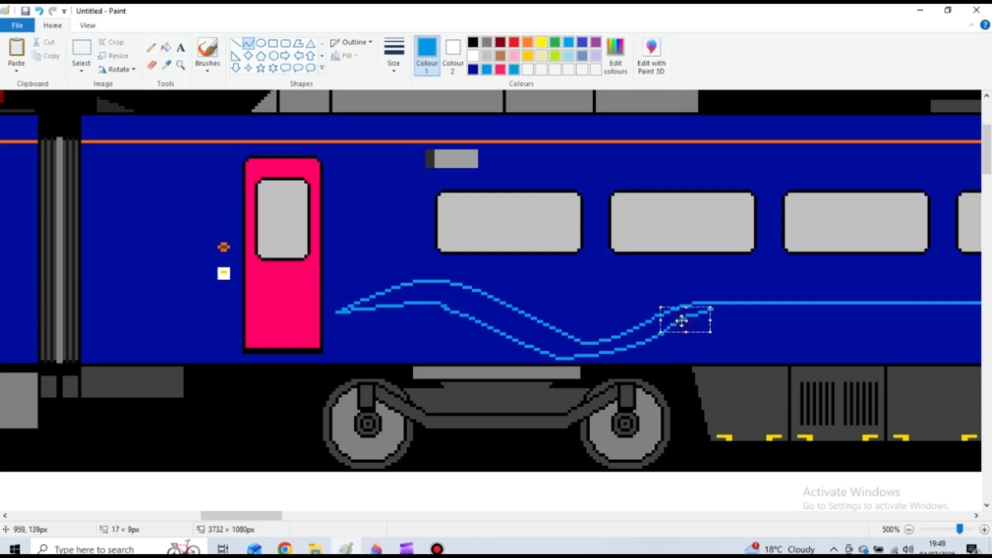
click(770, 299)
click(165, 47)
click(673, 327)
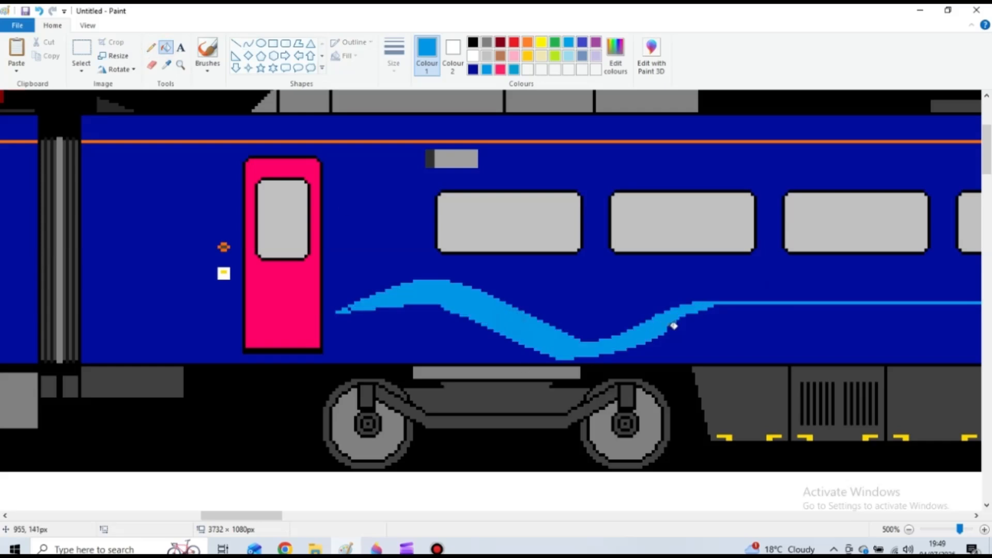
Step: Draw a thin pink wave from beside the front door, dipping and cresting across the bright-blue wave to just beyond its end
click(248, 43)
drag(343, 299, 456, 338)
drag(373, 311, 362, 288)
mouse_move(418, 333)
mouse_down()
mouse_move(420, 354)
mouse_move(592, 284)
mouse_up()
click(478, 315)
mouse_move(523, 315)
mouse_down()
mouse_move(528, 287)
mouse_move(717, 334)
mouse_up()
drag(618, 293, 623, 285)
mouse_move(664, 330)
mouse_down()
mouse_move(677, 339)
mouse_move(726, 328)
mouse_up()
click(739, 294)
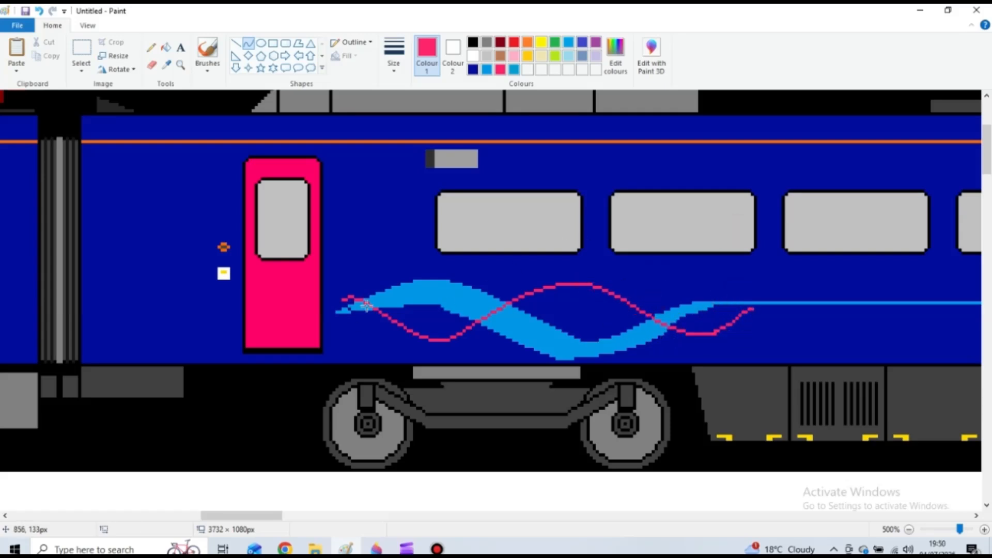
Step: Thicken the pink wave's first dip and crest with a second pink contour and fill the enclosed areas pink
click(150, 48)
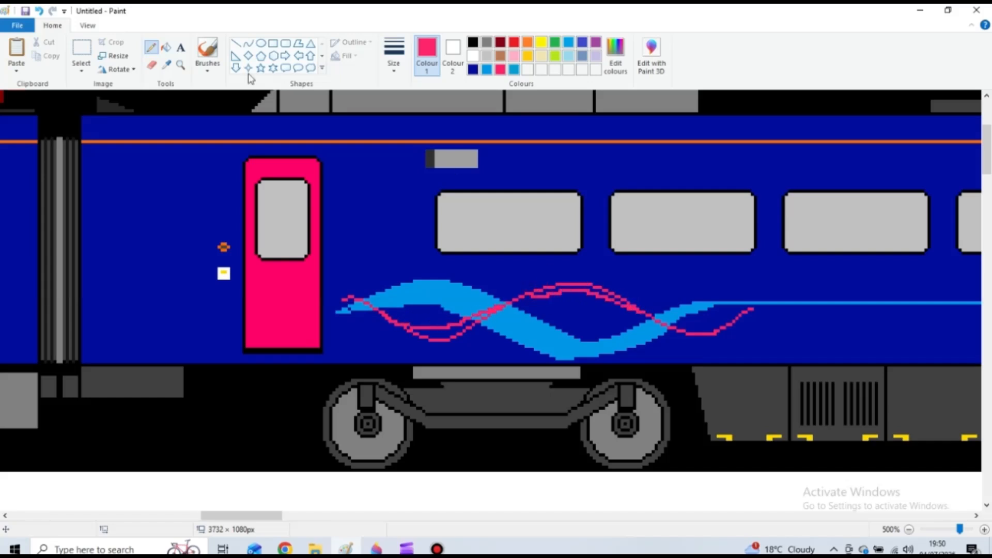
click(166, 47)
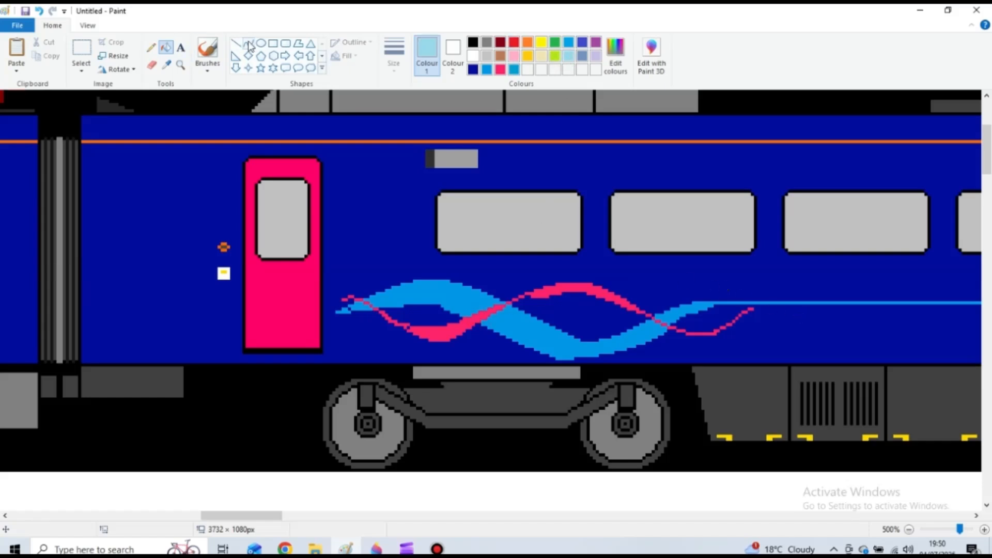
Step: Draw two thin light-turquoise wave lines weaving across the bright-blue and pink waves on the second car
click(249, 45)
mouse_move(342, 313)
mouse_down()
mouse_move(454, 265)
mouse_move(421, 275)
mouse_move(570, 334)
mouse_up()
drag(446, 286, 448, 273)
mouse_move(518, 324)
mouse_down()
mouse_move(521, 345)
mouse_move(725, 316)
mouse_up()
click(537, 356)
drag(634, 324, 640, 332)
mouse_move(691, 319)
mouse_down()
mouse_move(706, 312)
mouse_move(583, 310)
mouse_move(487, 340)
mouse_up()
click(725, 310)
drag(582, 322, 583, 284)
drag(582, 285, 576, 300)
click(429, 340)
mouse_move(488, 340)
mouse_down()
mouse_move(432, 350)
mouse_move(444, 348)
mouse_move(381, 313)
mouse_move(655, 303)
mouse_move(438, 324)
mouse_move(689, 308)
mouse_up()
Step: Add a thin indigo curve running through the middle of the second car's wave pattern
click(582, 43)
click(444, 339)
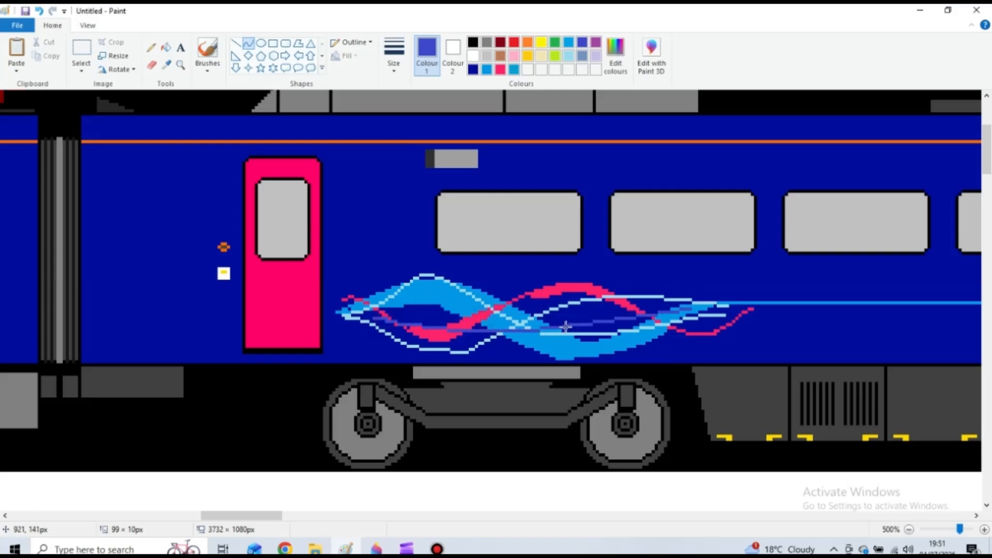
drag(594, 309, 606, 290)
click(744, 304)
Step: Run straight pink, light-turquoise and indigo lines beneath the bright-blue stripe from the wave ends to the car's middle
drag(274, 516, 315, 516)
click(236, 43)
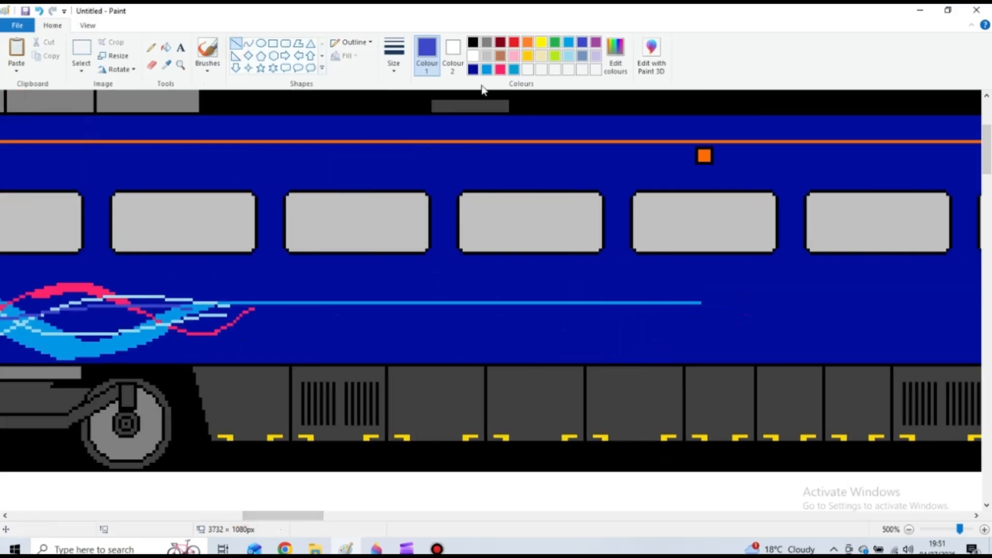
drag(251, 309, 698, 308)
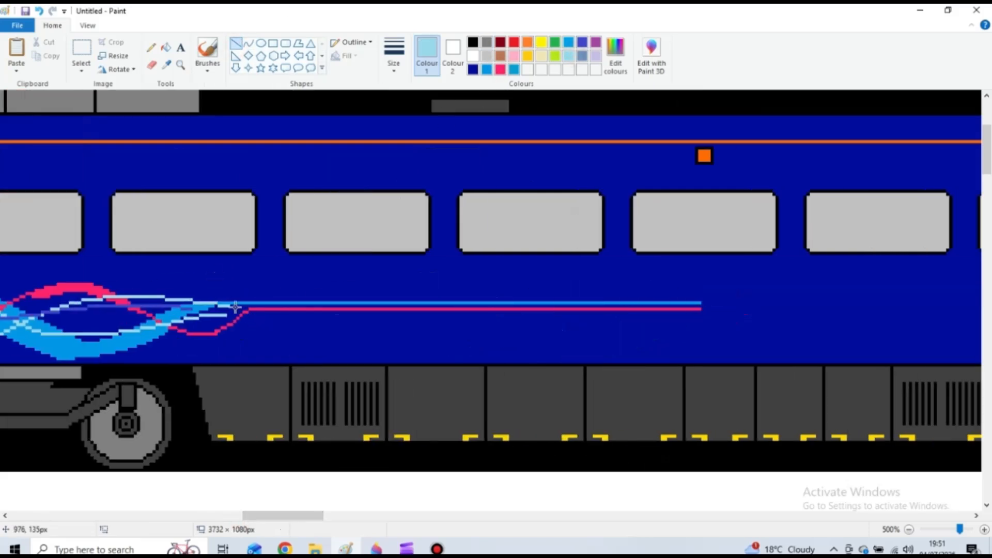
drag(234, 305, 698, 305)
click(582, 43)
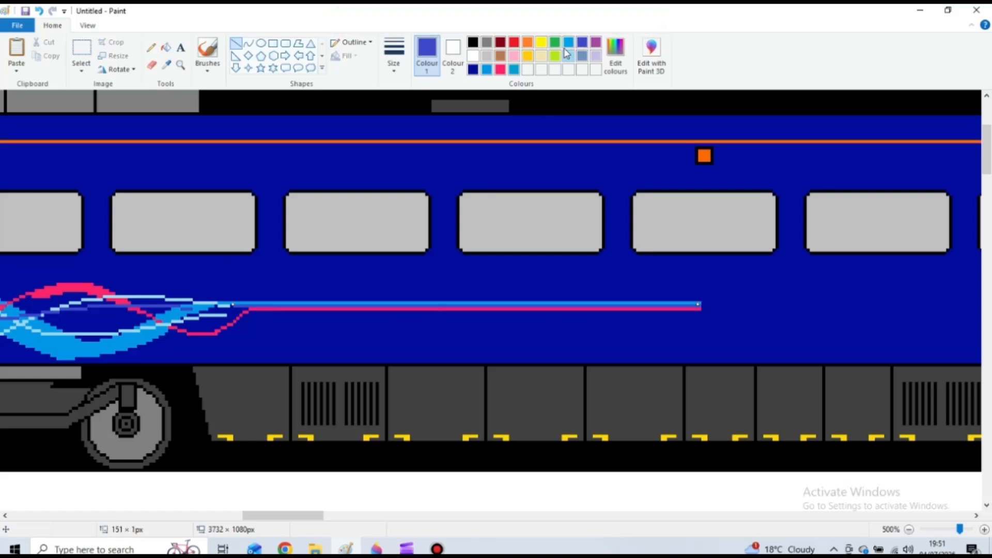
drag(230, 310, 696, 310)
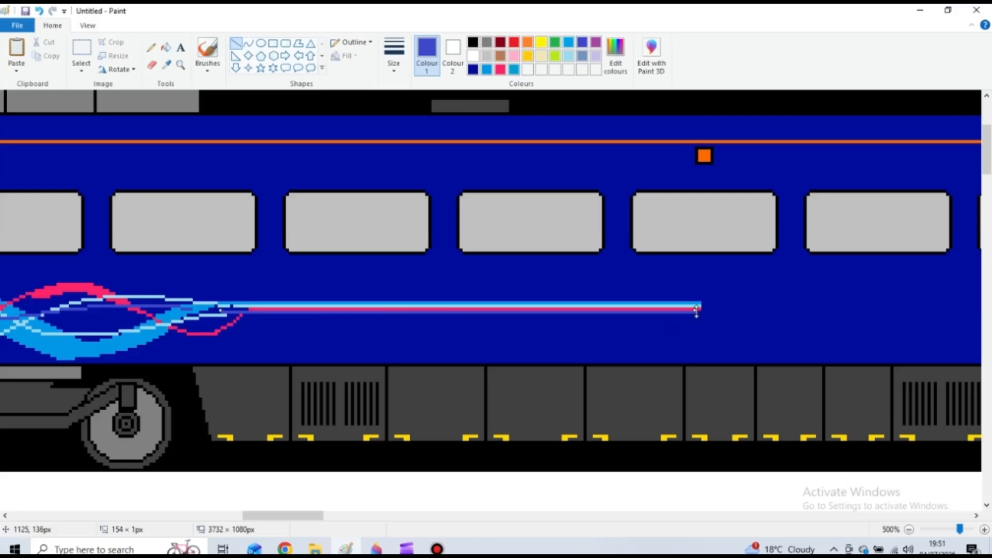
Step: Copy the wave and stripe pattern on the front half of the second car and paste it
double_click(909, 529)
drag(273, 516, 249, 518)
click(81, 52)
drag(78, 194, 608, 254)
drag(300, 516, 340, 515)
click(16, 52)
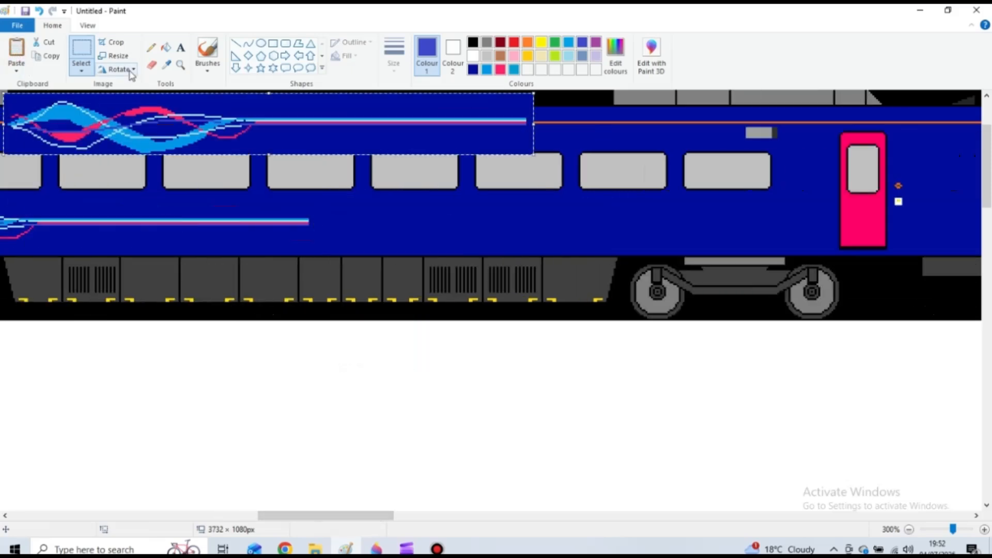
Step: Flip the pasted wave pattern horizontally and place it on the car's rear half, in line with the existing stripes
click(129, 70)
click(137, 142)
drag(134, 126, 430, 224)
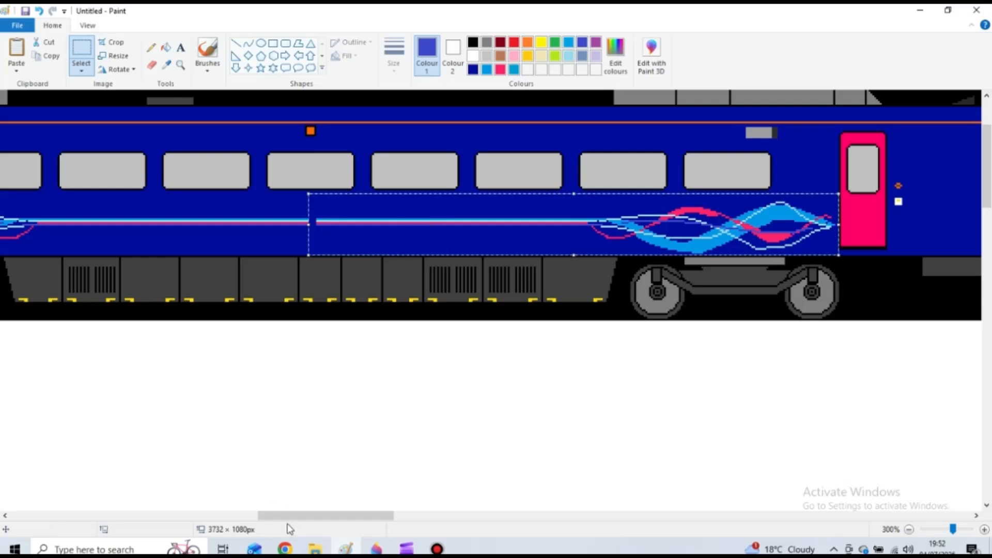
drag(287, 516, 270, 516)
drag(708, 231, 704, 232)
mouse_move(333, 515)
mouse_down()
mouse_move(308, 518)
mouse_move(342, 516)
mouse_up()
click(232, 248)
Step: Bridge the gap between the two stripe halves in the middle of the second car with lines in matching colours
click(986, 530)
click(987, 530)
click(986, 530)
click(986, 530)
drag(272, 516, 298, 516)
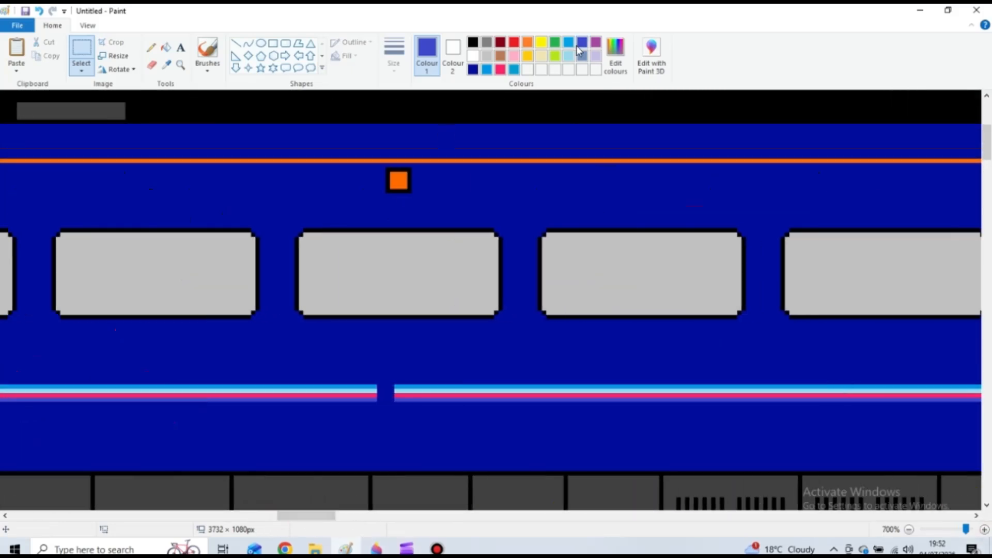
click(236, 43)
mouse_move(368, 400)
mouse_down()
mouse_move(409, 399)
mouse_move(407, 391)
mouse_up()
click(568, 57)
click(515, 71)
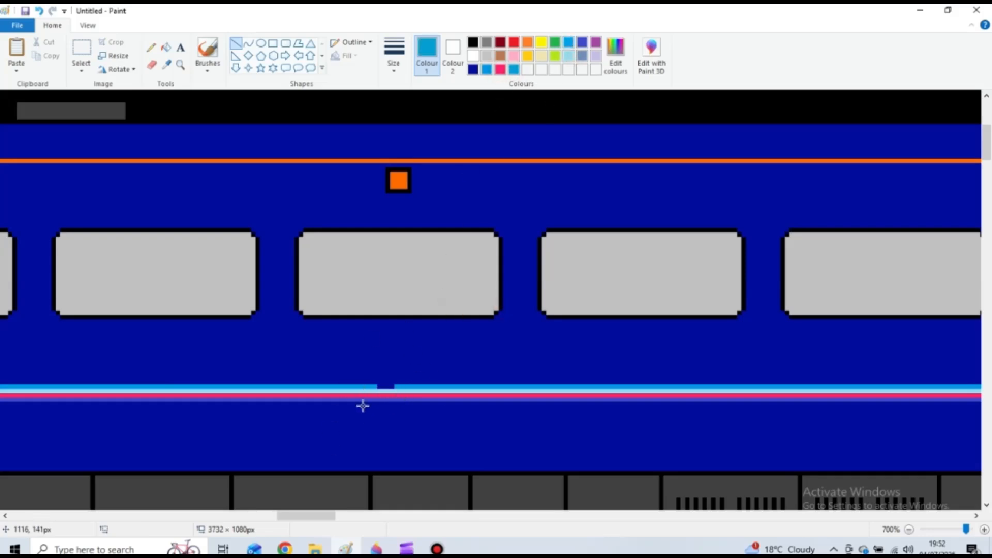
Step: Move the finished second car out of the train to the white area below the leading car and copy it
click(909, 529)
click(908, 529)
click(908, 529)
click(908, 529)
click(909, 530)
drag(375, 515, 288, 515)
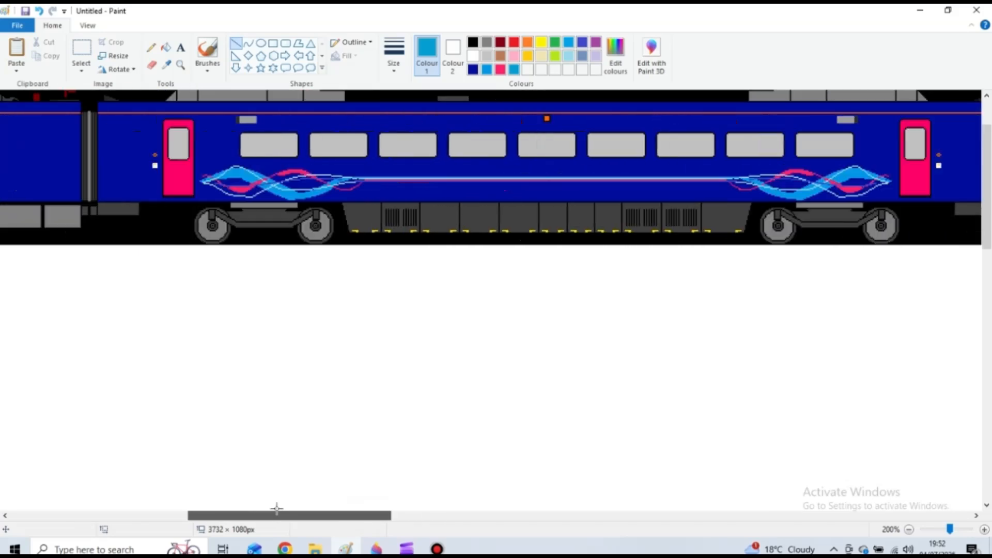
click(909, 529)
click(909, 530)
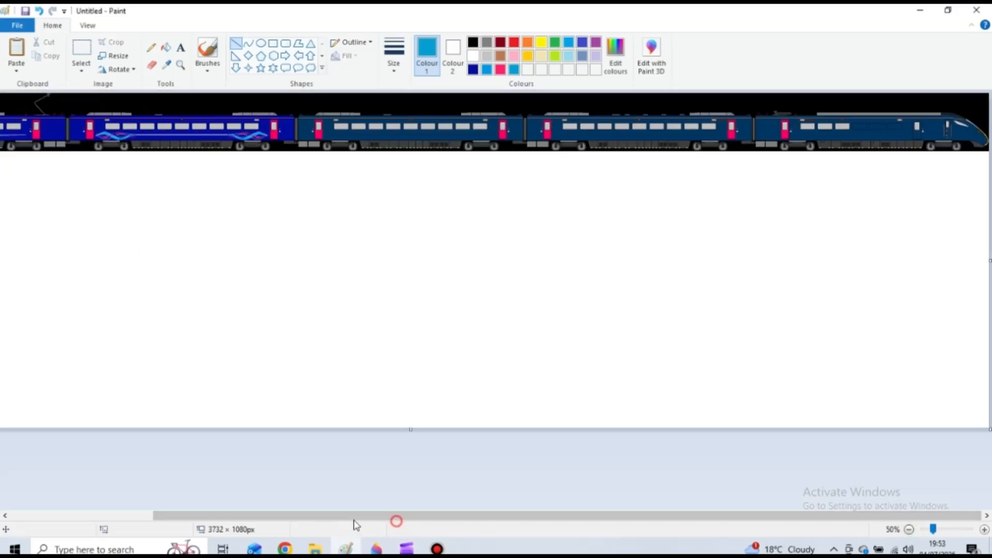
drag(356, 515, 212, 515)
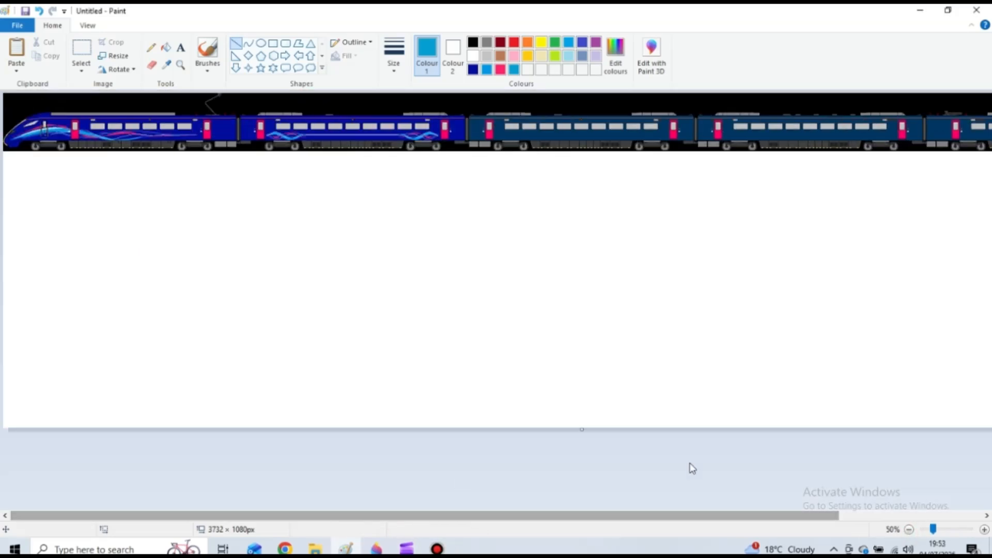
click(81, 48)
drag(238, 151, 467, 107)
drag(396, 125, 166, 186)
right_click(166, 188)
click(199, 210)
Step: Paste two more copies of the wave-striped car and stack them below the first one
key(ctrl+v)
drag(82, 116, 86, 250)
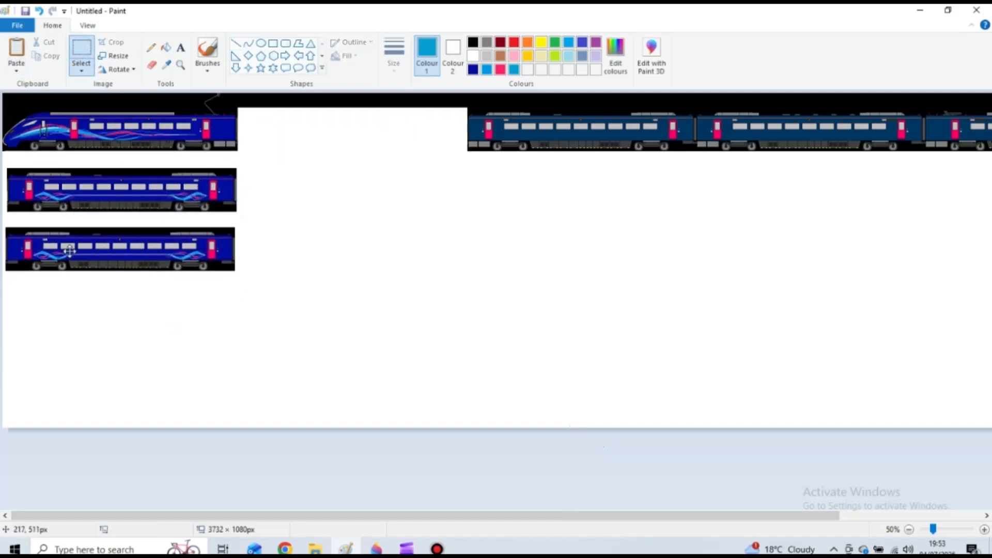
key(ctrl+v)
drag(82, 117, 86, 315)
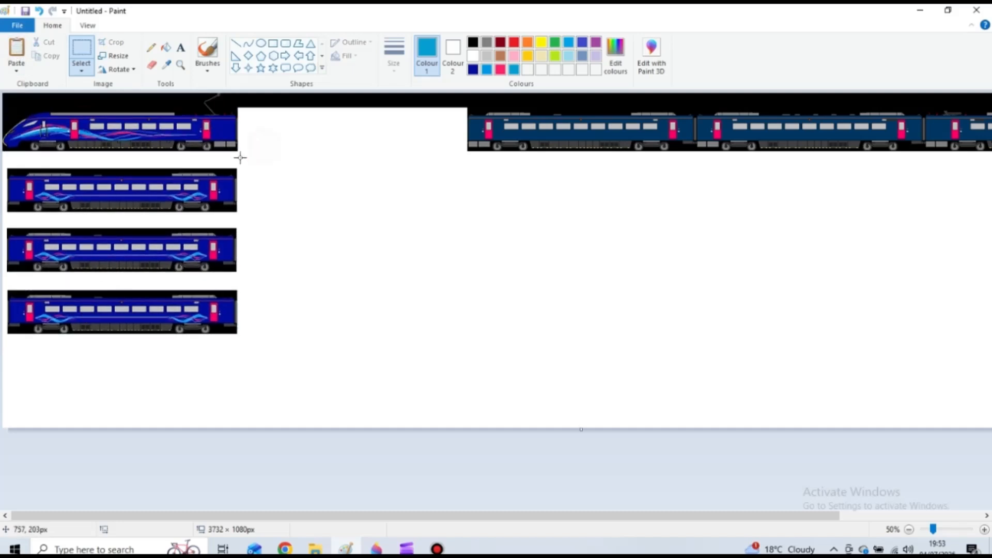
Step: Copy the leading car, flip the copy horizontally and place it below the three intermediate cars
drag(241, 158, 3, 107)
right_click(71, 138)
click(101, 161)
key(ctrl+v)
click(118, 68)
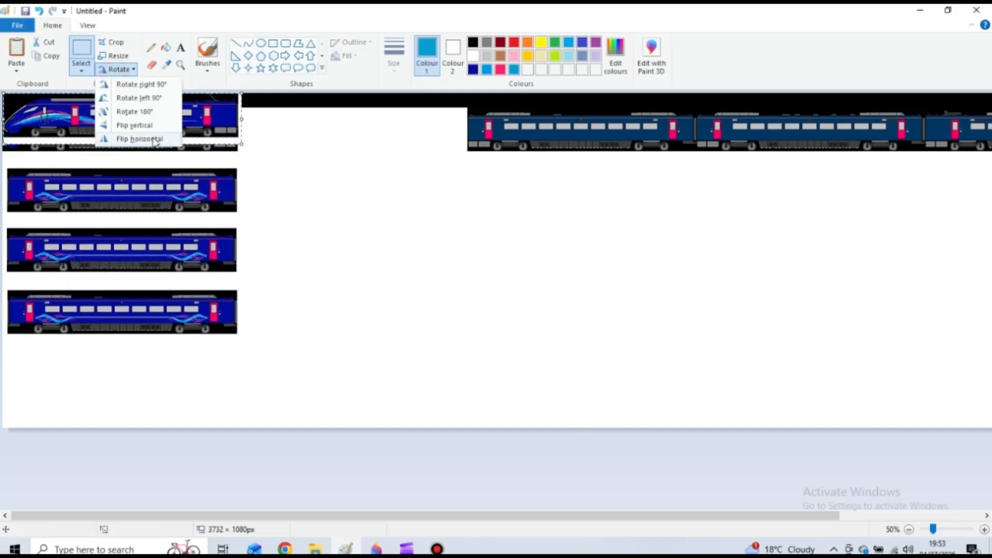
click(129, 133)
drag(129, 133, 120, 384)
Step: Delete the raised pantograph in a 70 × 25 px area above the flipped driving car's roof
scroll(114, 372, up, 2)
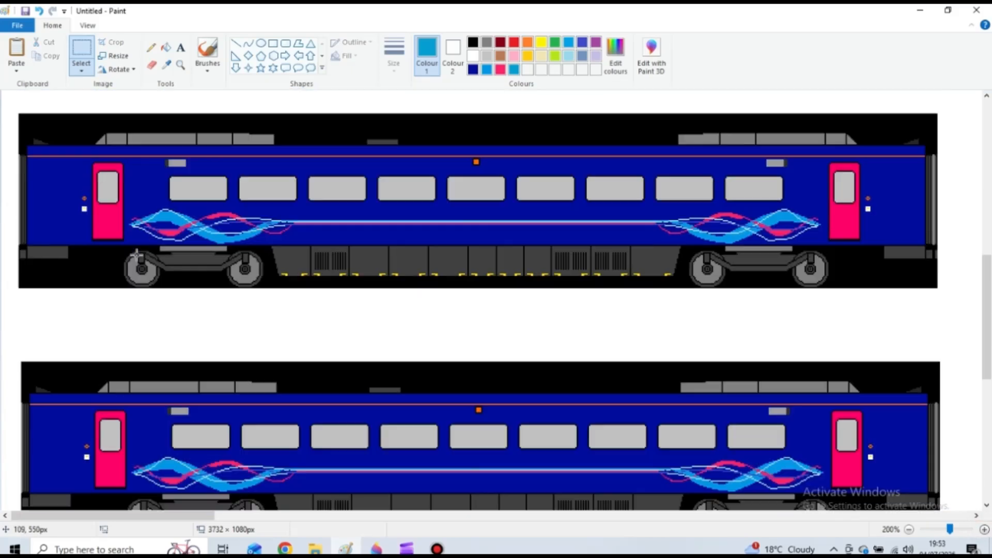
scroll(73, 321, down, 2)
drag(78, 288, 164, 319)
right_click(136, 305)
click(165, 398)
Step: Copy the lowered pantograph, a 74 × 18 px area, from the roof of the original train's rear driving car
scroll(414, 330, up, 10)
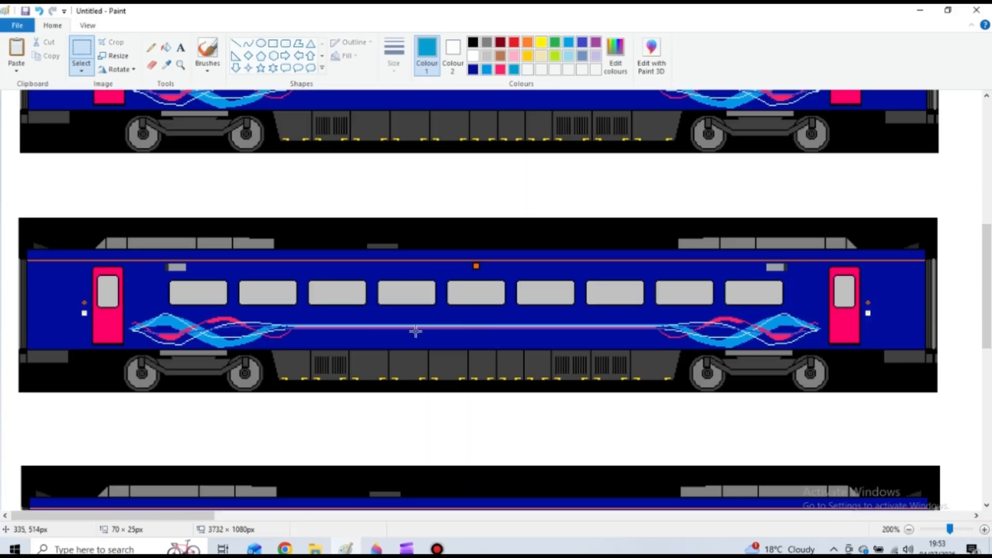
drag(137, 515, 853, 515)
mouse_move(296, 161)
mouse_down()
mouse_move(344, 184)
mouse_move(390, 183)
mouse_up()
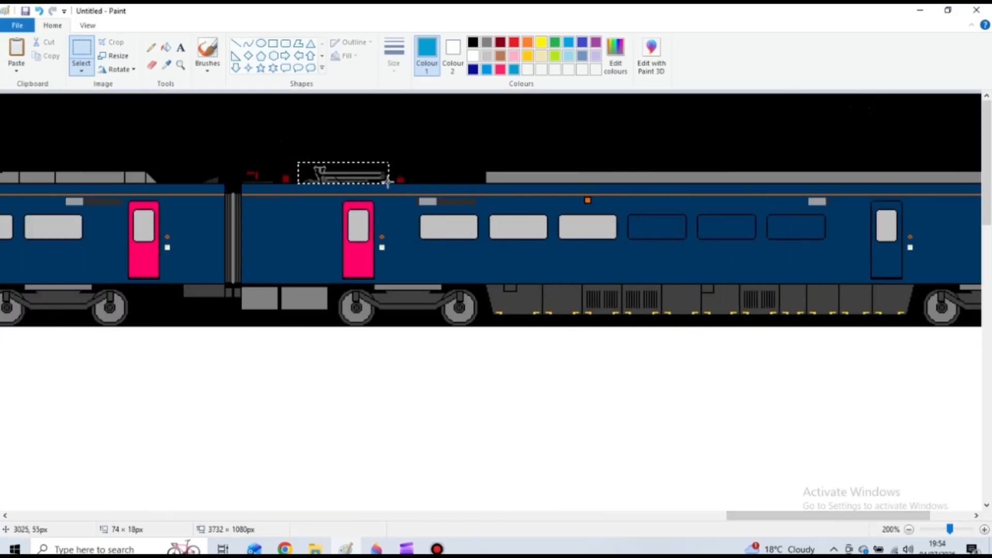
right_click(361, 176)
click(380, 197)
Step: Paste the lowered pantograph onto the roof of the flipped driving car, between the red insulators
drag(909, 519, 192, 516)
drag(987, 181, 988, 442)
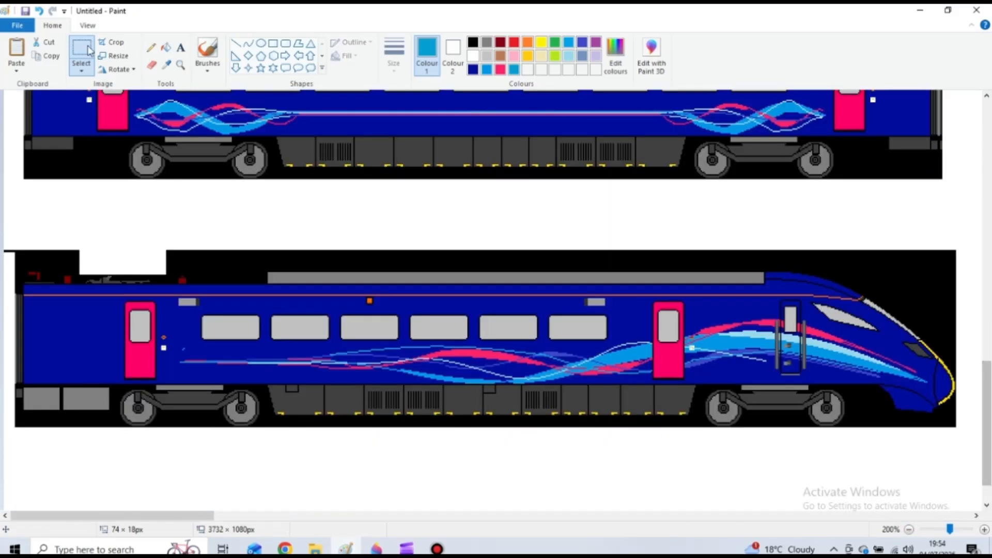
click(16, 48)
drag(50, 115, 140, 280)
Step: Fill the three passenger windows nearest the cab on the flipped driving car with dark blue
click(473, 70)
click(165, 47)
click(459, 327)
click(527, 324)
click(576, 324)
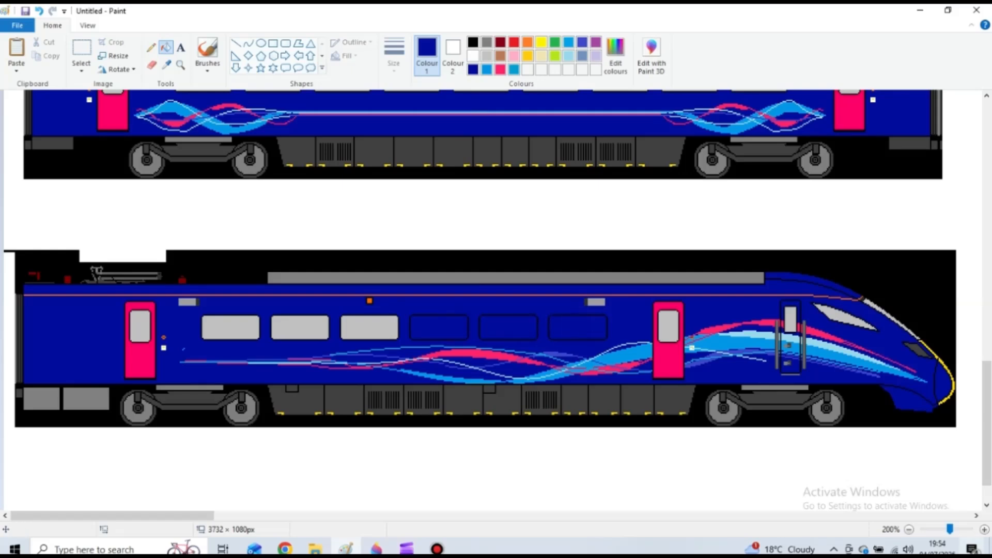
Step: Fill the pink passenger door nearest the cab on the flipped driving car with dark blue
click(985, 530)
click(985, 530)
click(985, 530)
scroll(549, 405, down, 5)
drag(51, 515, 155, 515)
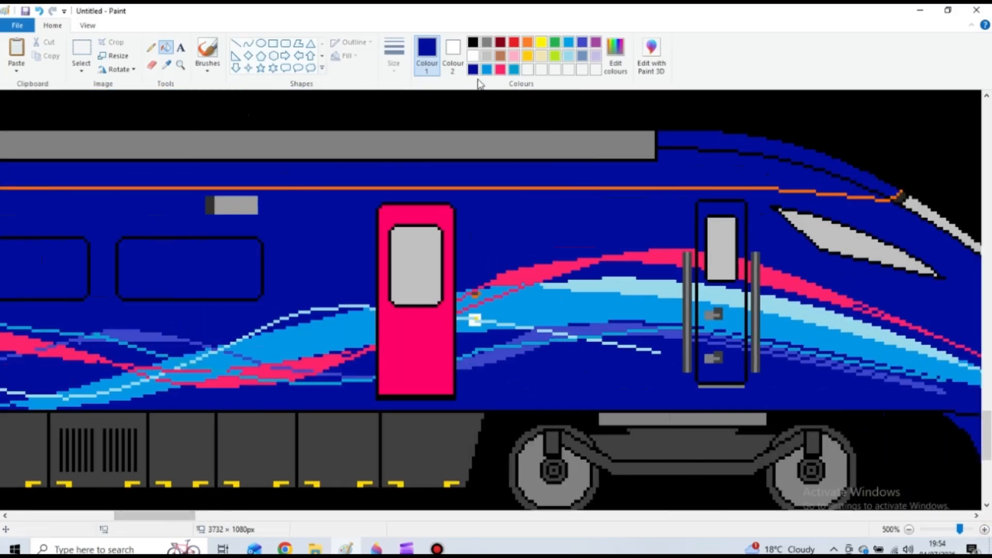
click(402, 350)
Step: Draw two pink curves across the dark-blue door to join the pink waves on both sides
click(500, 69)
click(248, 42)
drag(452, 302, 433, 321)
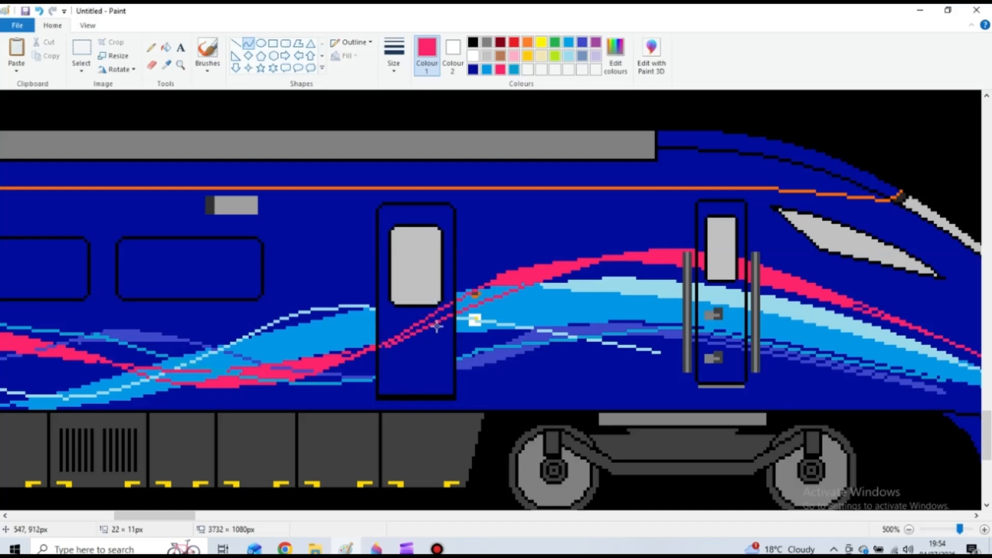
click(428, 322)
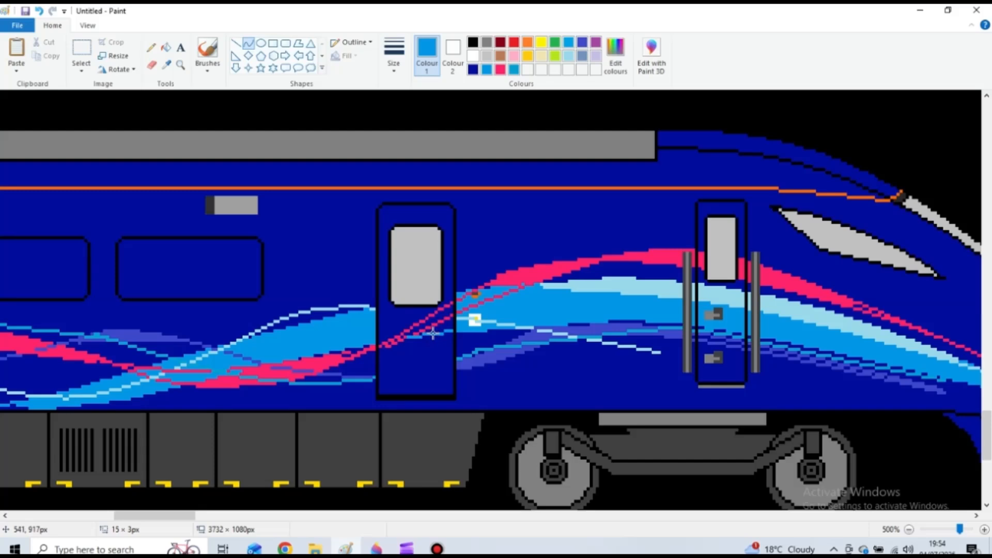
Step: Outline the bright-blue wave across the passenger door nearest the cab and fill it with bright blue
click(38, 10)
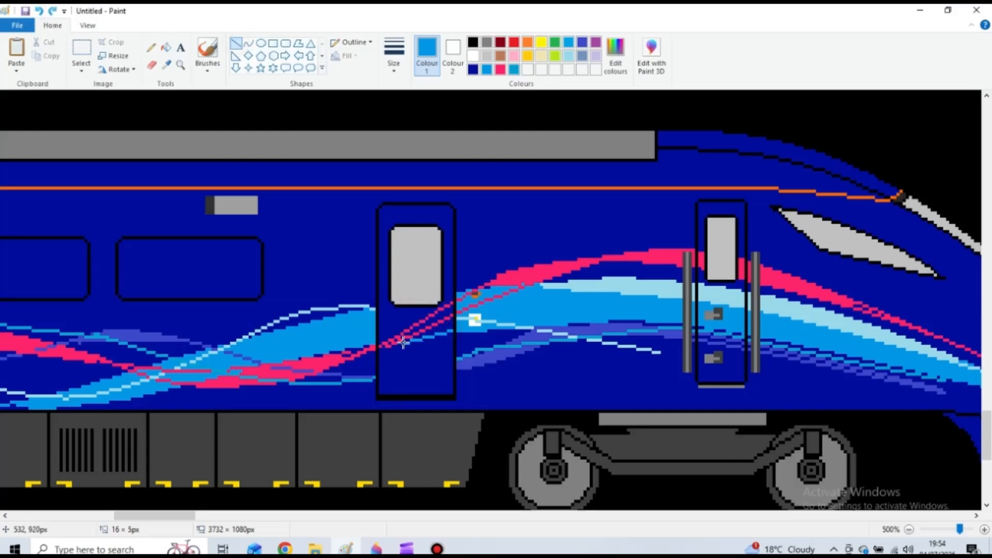
scroll(380, 309, up, 3)
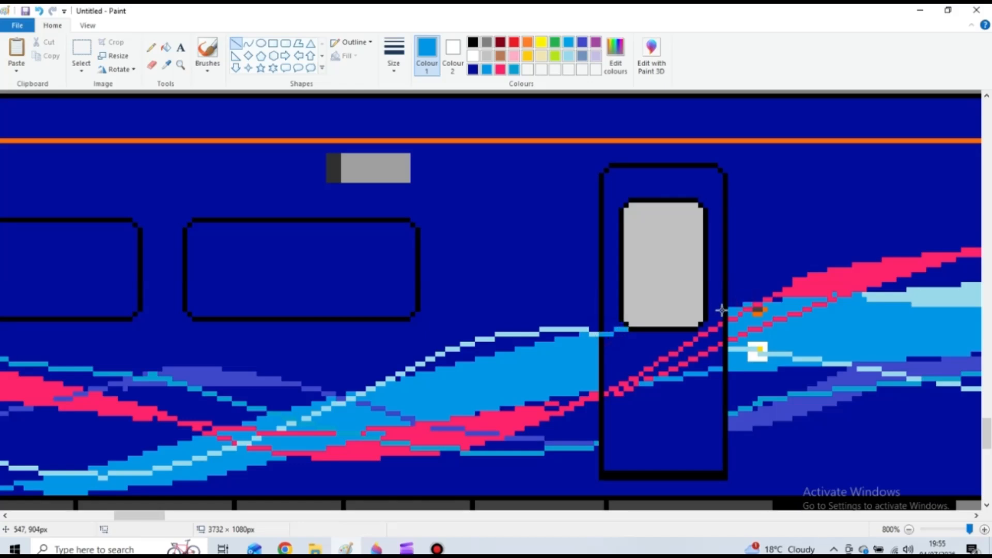
click(166, 48)
click(692, 336)
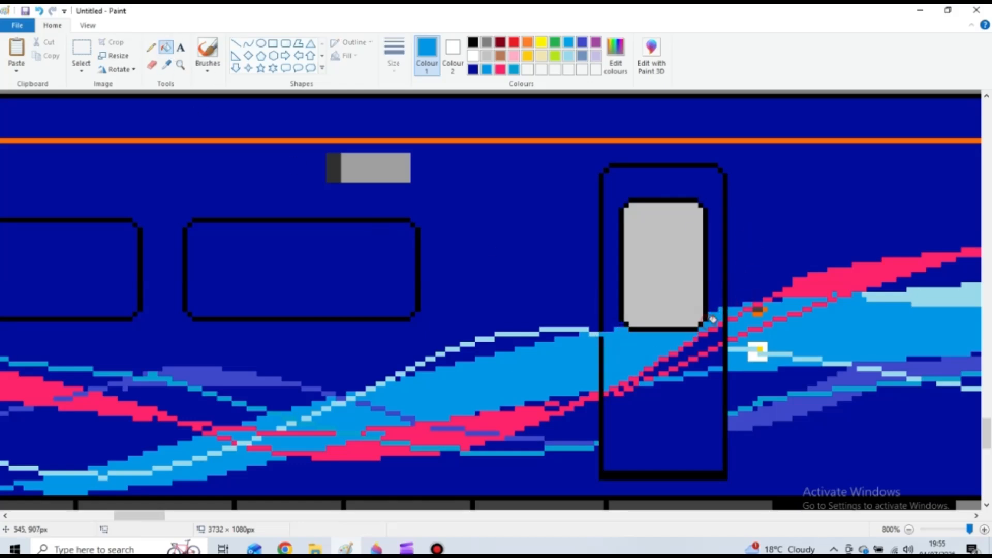
Step: Fill the gaps between the two pink curves on the door and just beside it with pink
click(500, 69)
click(720, 336)
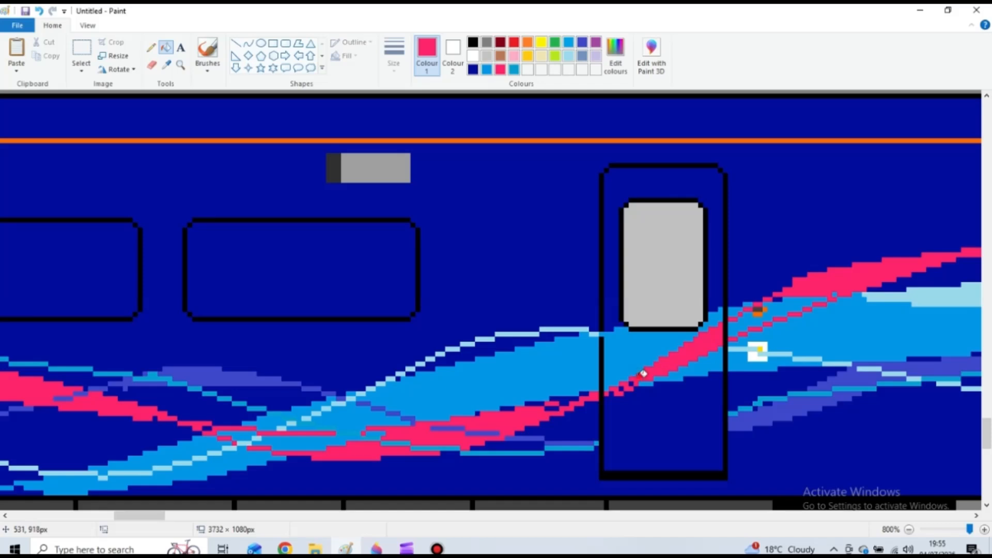
click(786, 305)
key(ctrl+z)
click(758, 321)
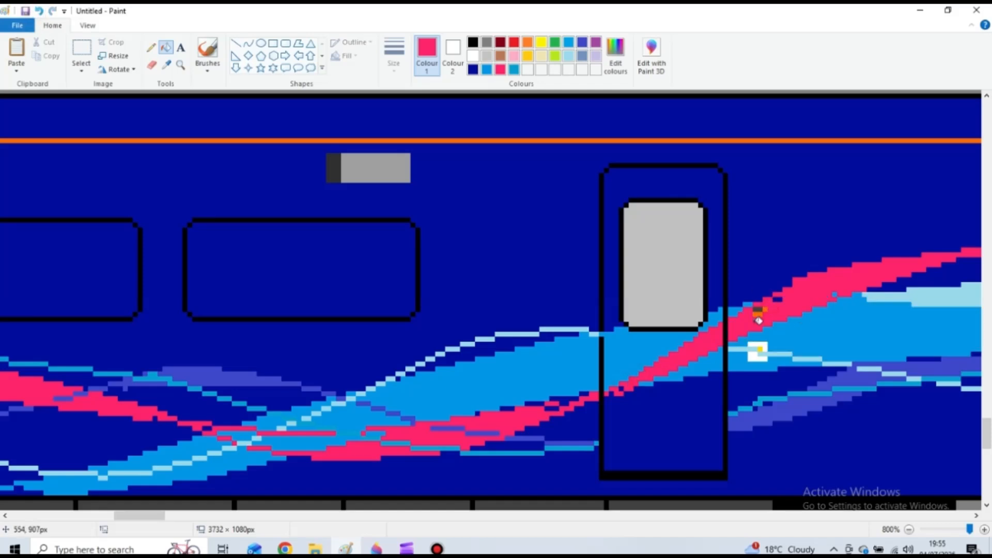
Step: Draw thin pale-blue, indigo and bright-blue lines across the door to join the matching wave lines on both sides
click(235, 43)
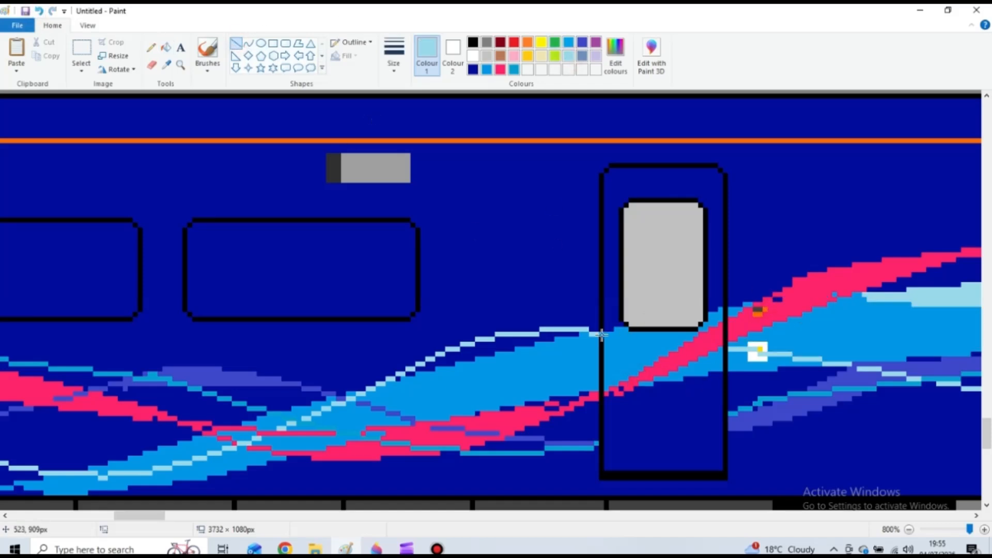
drag(604, 335, 724, 350)
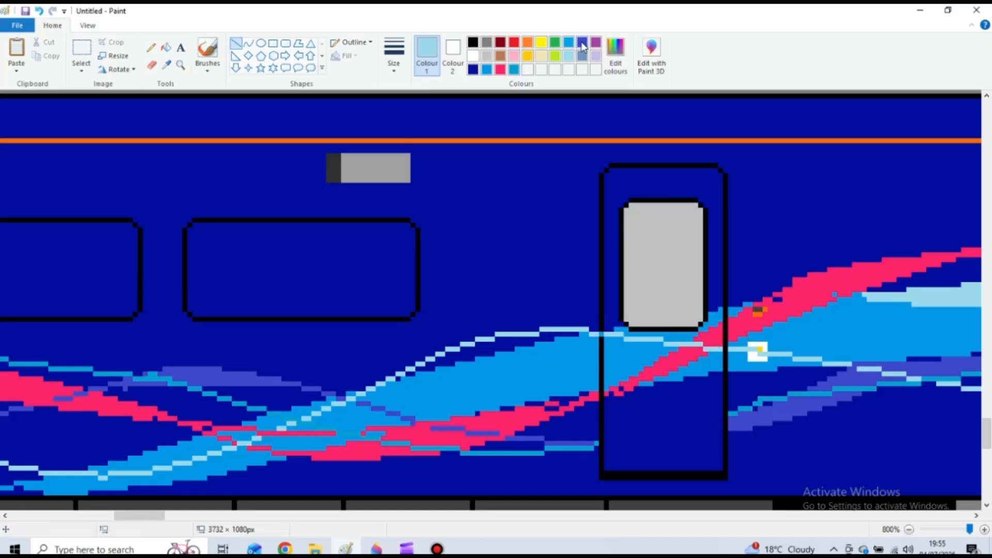
drag(721, 427, 610, 446)
click(610, 439)
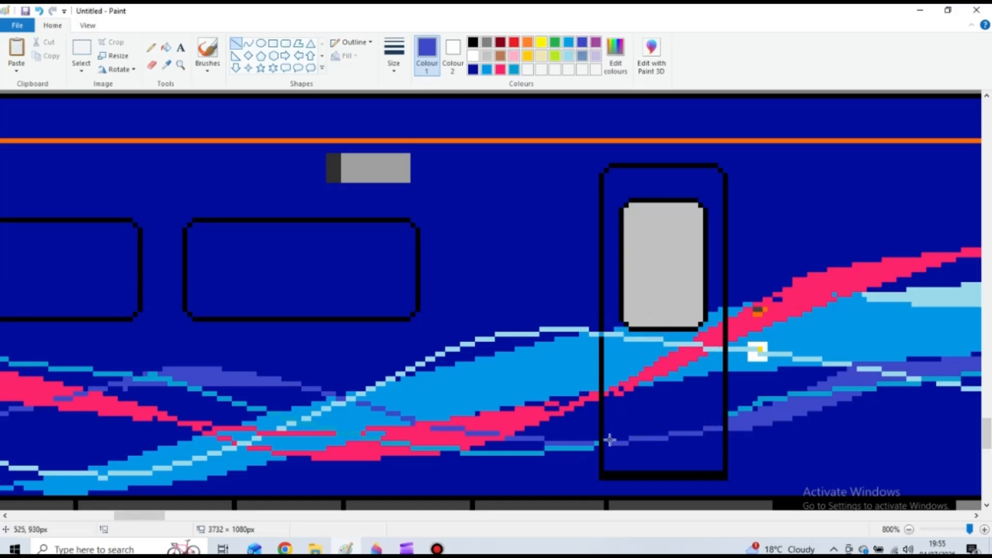
mouse_move(628, 439)
mouse_down()
mouse_move(719, 422)
mouse_move(605, 437)
mouse_up()
click(565, 57)
click(568, 43)
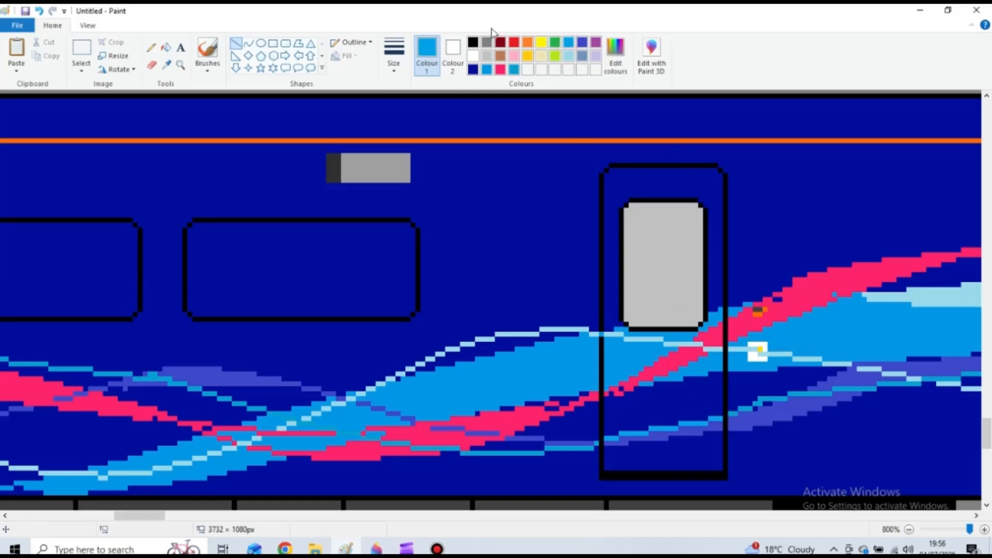
Step: Draw a thick golden-yellow stripe above the three grey passenger windows of the flipped driving car
scroll(843, 327, down, 2)
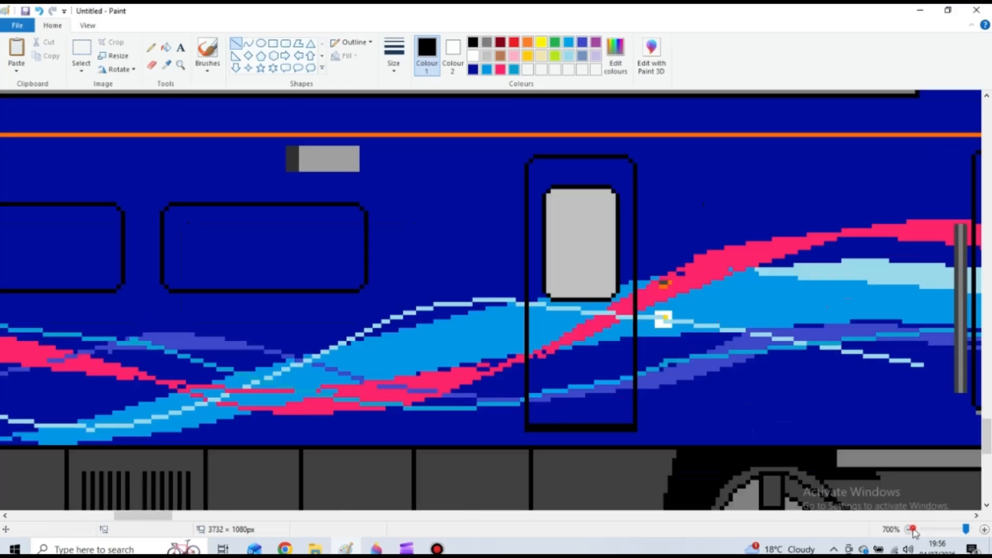
scroll(584, 224, left, 10)
click(473, 69)
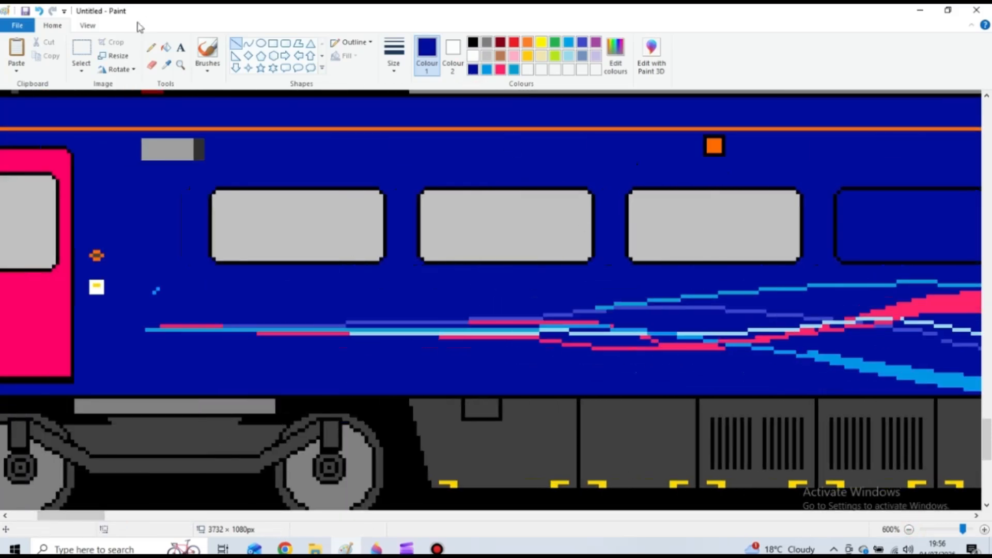
click(150, 47)
click(527, 55)
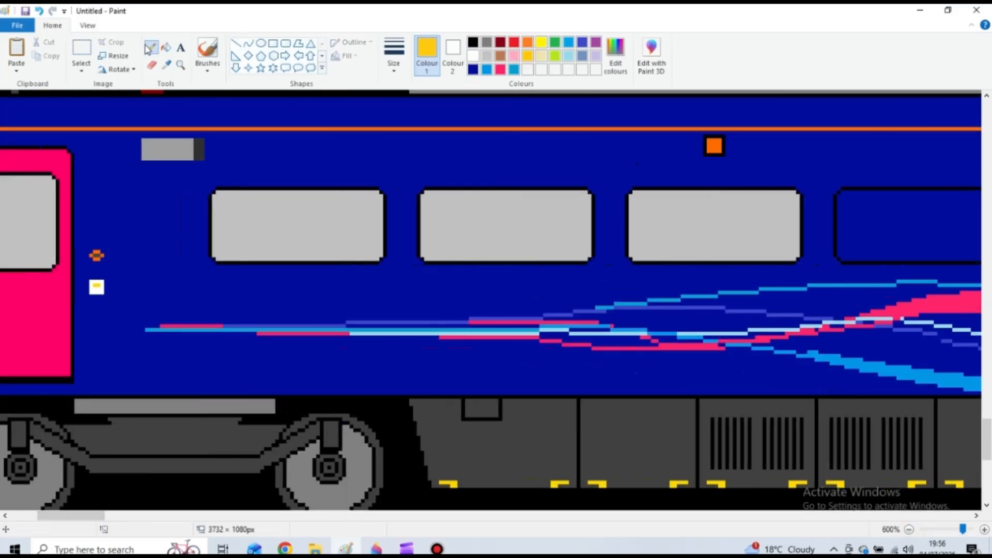
click(236, 43)
click(394, 52)
click(406, 115)
drag(214, 174, 791, 172)
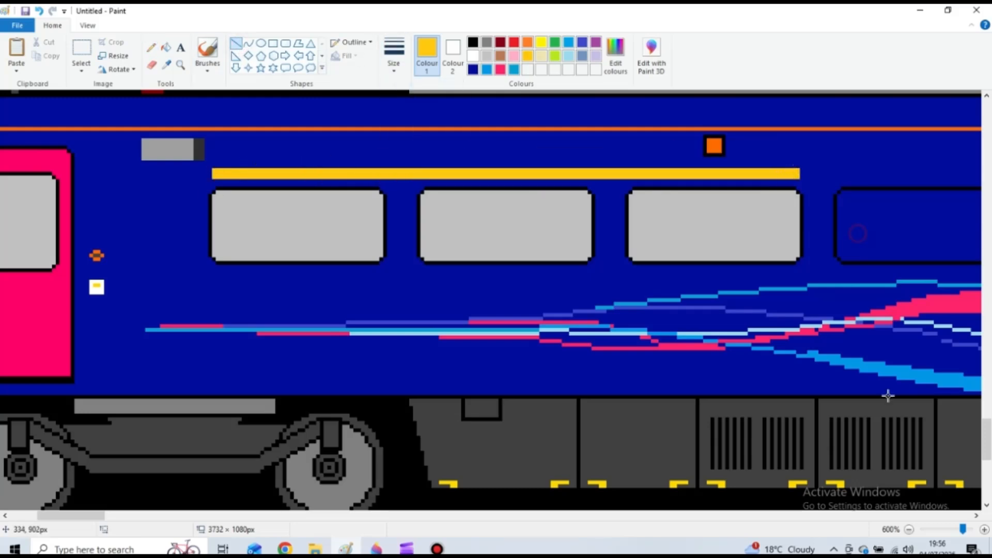
Step: Draw a matching golden-yellow stripe above the three rightmost windows of the lowest intermediate car
scroll(888, 396, down, 4)
click(984, 529)
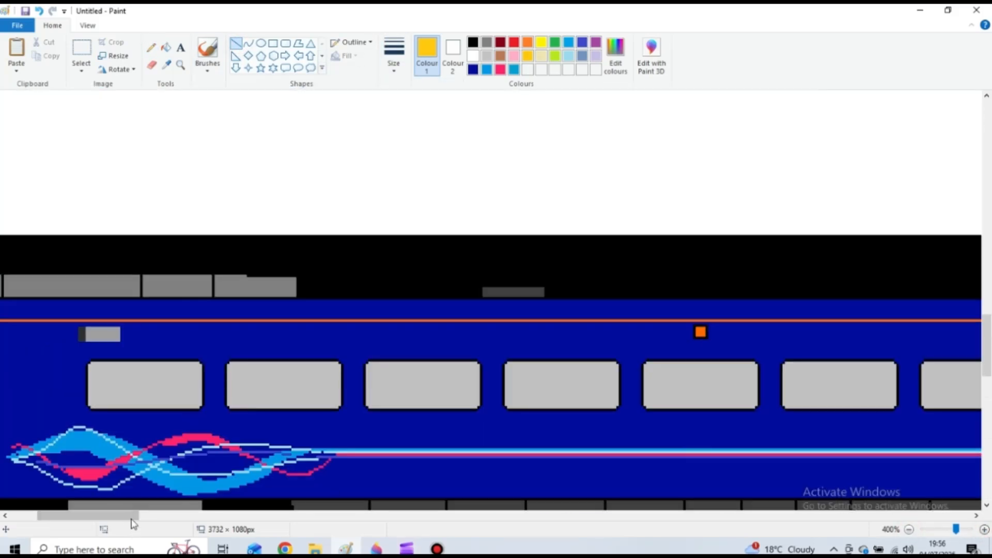
scroll(452, 334, right, 5)
drag(366, 348, 754, 347)
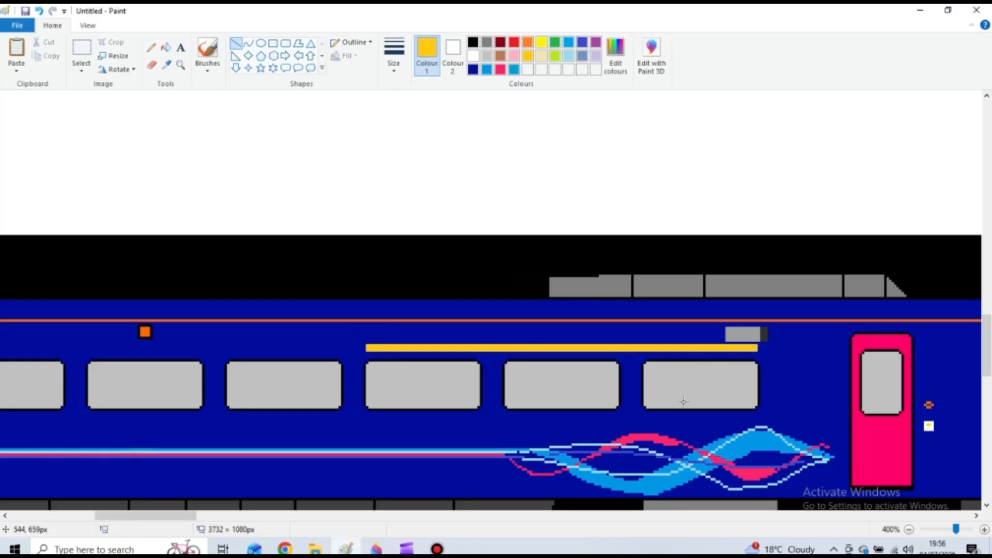
Step: Select all five dark-blue cars together and move them right, away from the canvas's left edge
scroll(682, 403, down, 4)
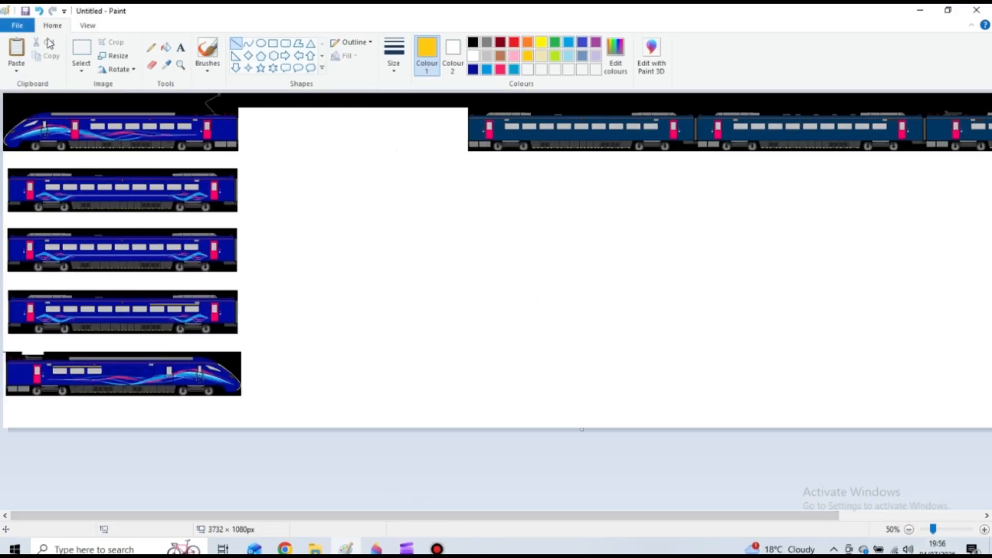
click(81, 49)
drag(252, 405, 1, 93)
drag(78, 157, 154, 162)
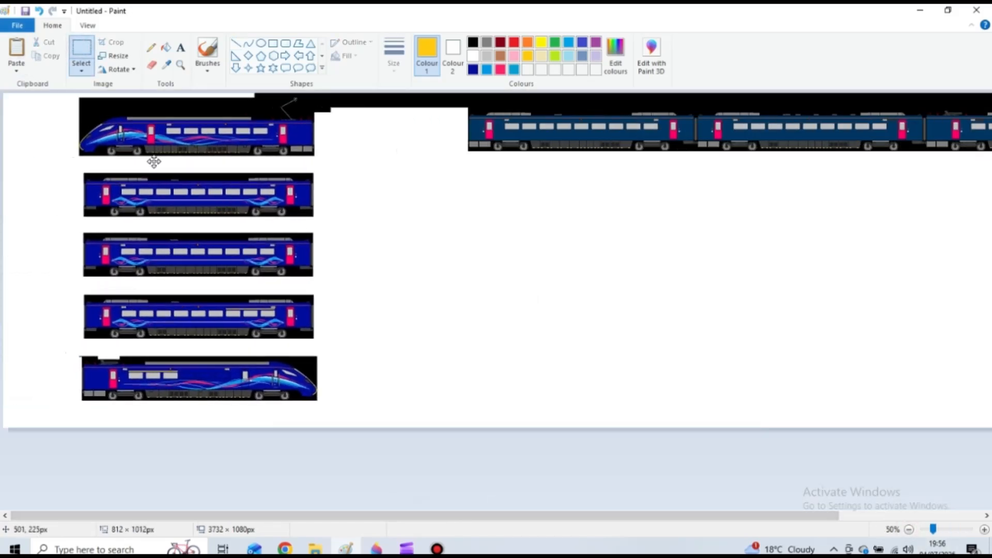
click(502, 226)
Step: Narrow the canvas to 1208 × 1080 px, cutting off the old train at the right
click(909, 530)
click(909, 529)
drag(300, 137, 104, 137)
Step: Fill the white background around the five cars with black and look over the complete set
click(166, 47)
click(473, 42)
click(88, 129)
click(984, 530)
click(984, 529)
click(984, 529)
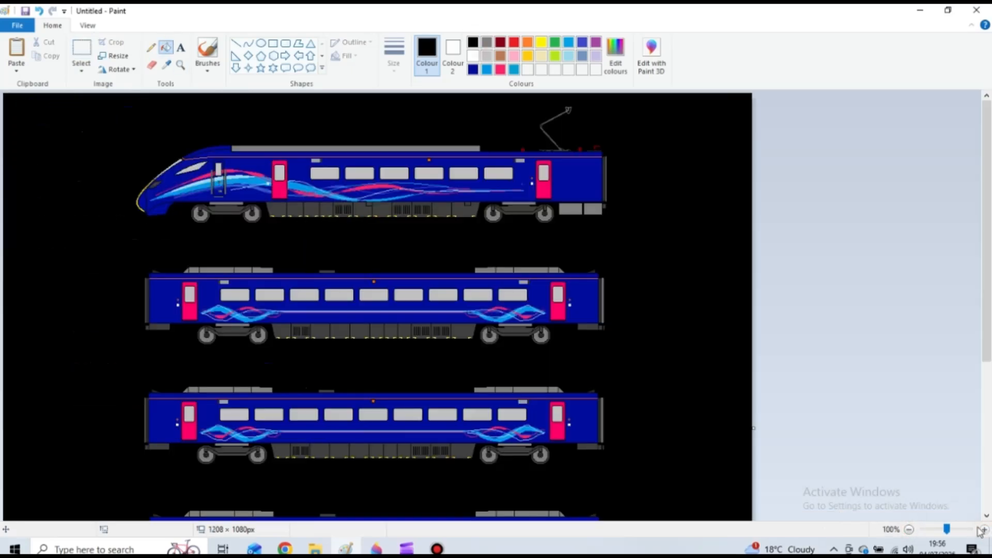
mouse_move(983, 111)
mouse_down()
mouse_move(983, 282)
mouse_move(966, 148)
mouse_move(981, 111)
mouse_move(961, 153)
mouse_move(963, 300)
mouse_up()
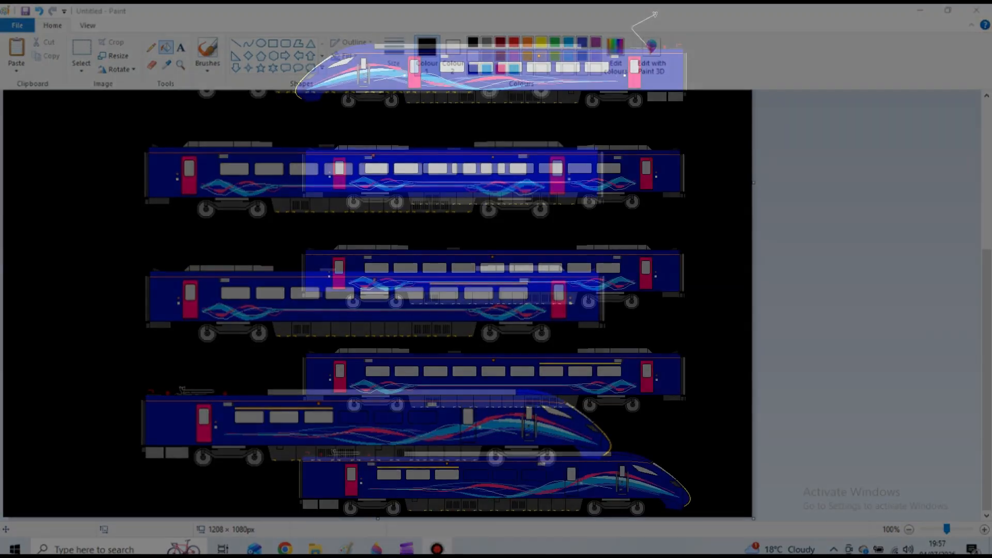